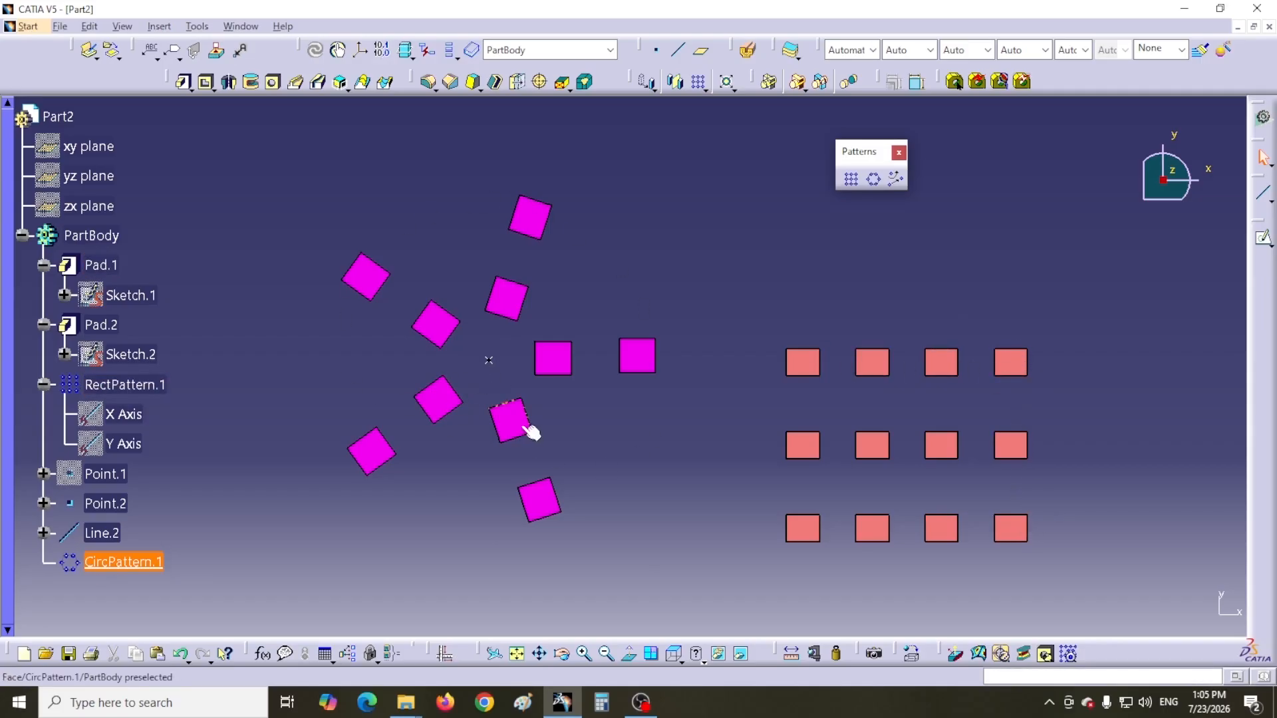
{"action": "middle_click_drag", "start_coordinate": [513, 391], "coordinate": [489, 390]}
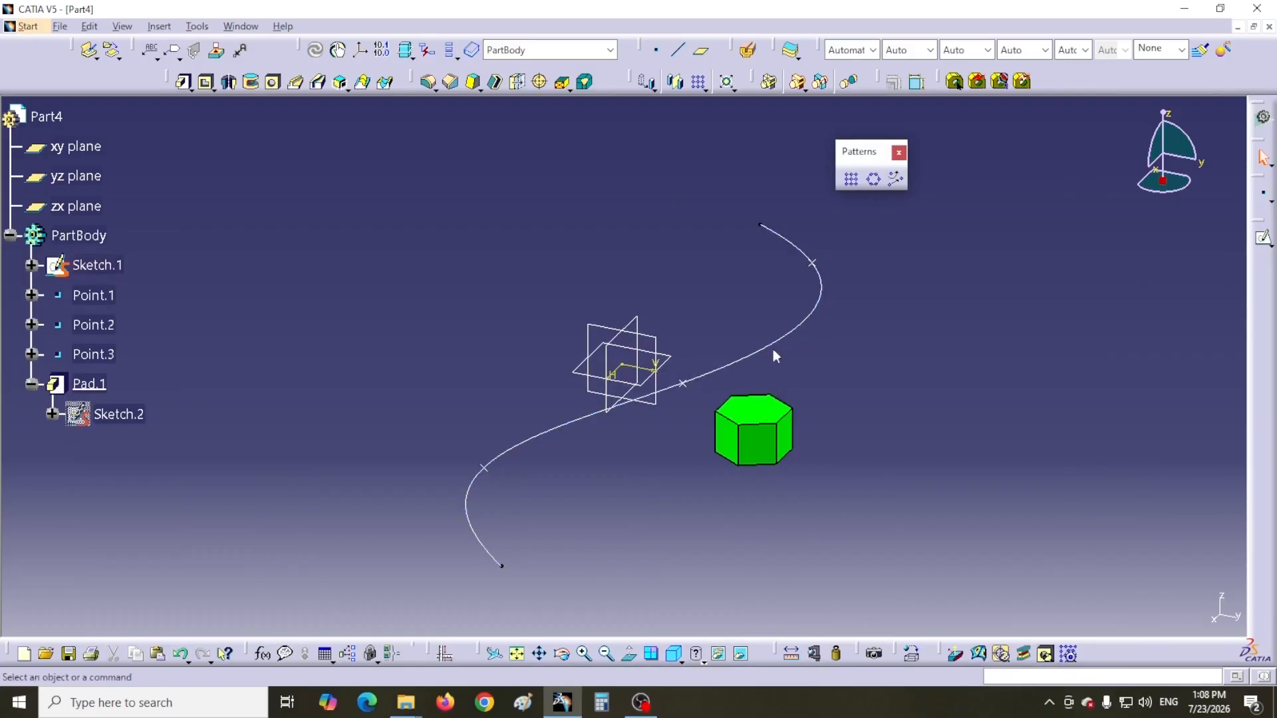
{"action": "left_click", "coordinate": [495, 548]}
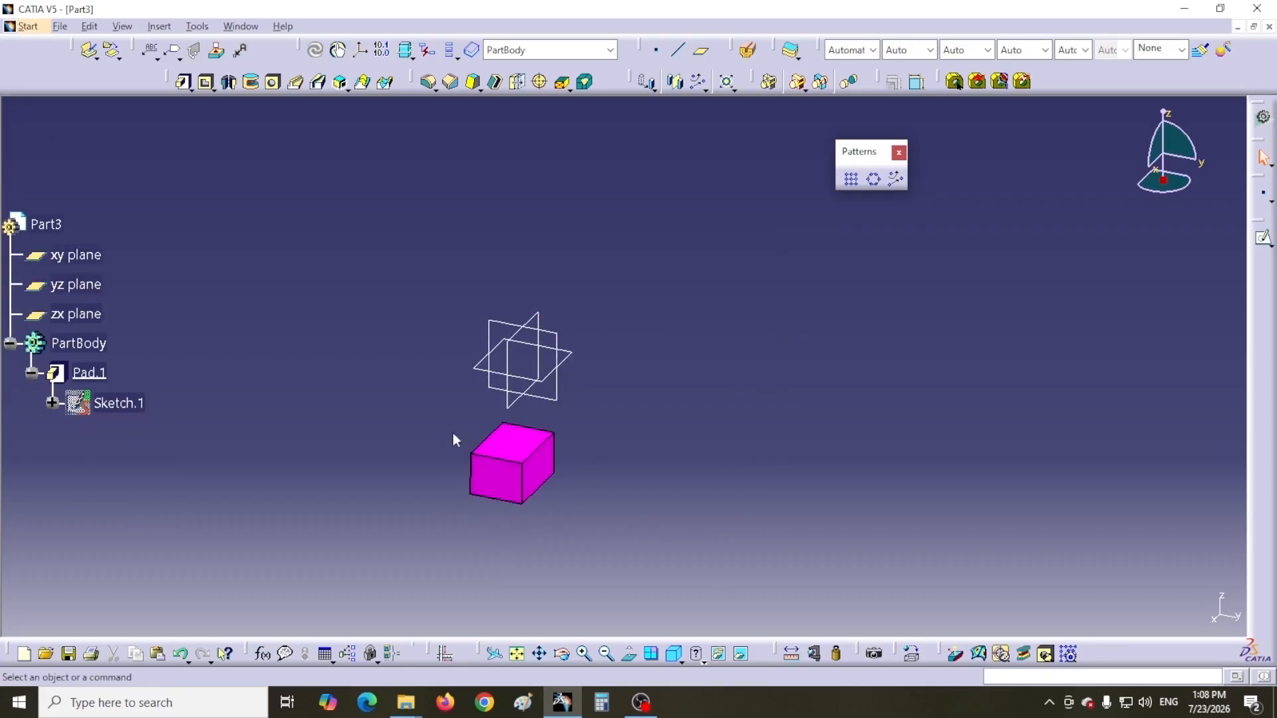
Create three separate reference points on the xy plane, spread out away from the block
{"action": "left_click", "coordinate": [657, 50]}
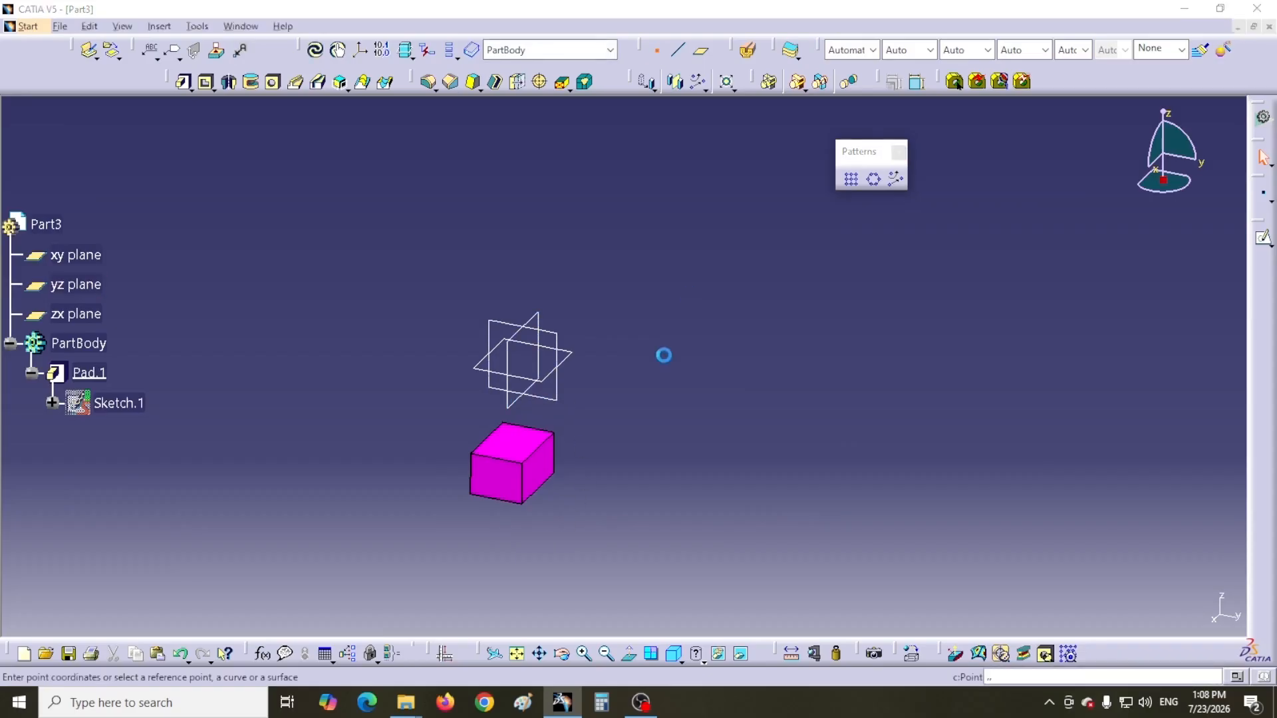
{"action": "left_click", "coordinate": [580, 360]}
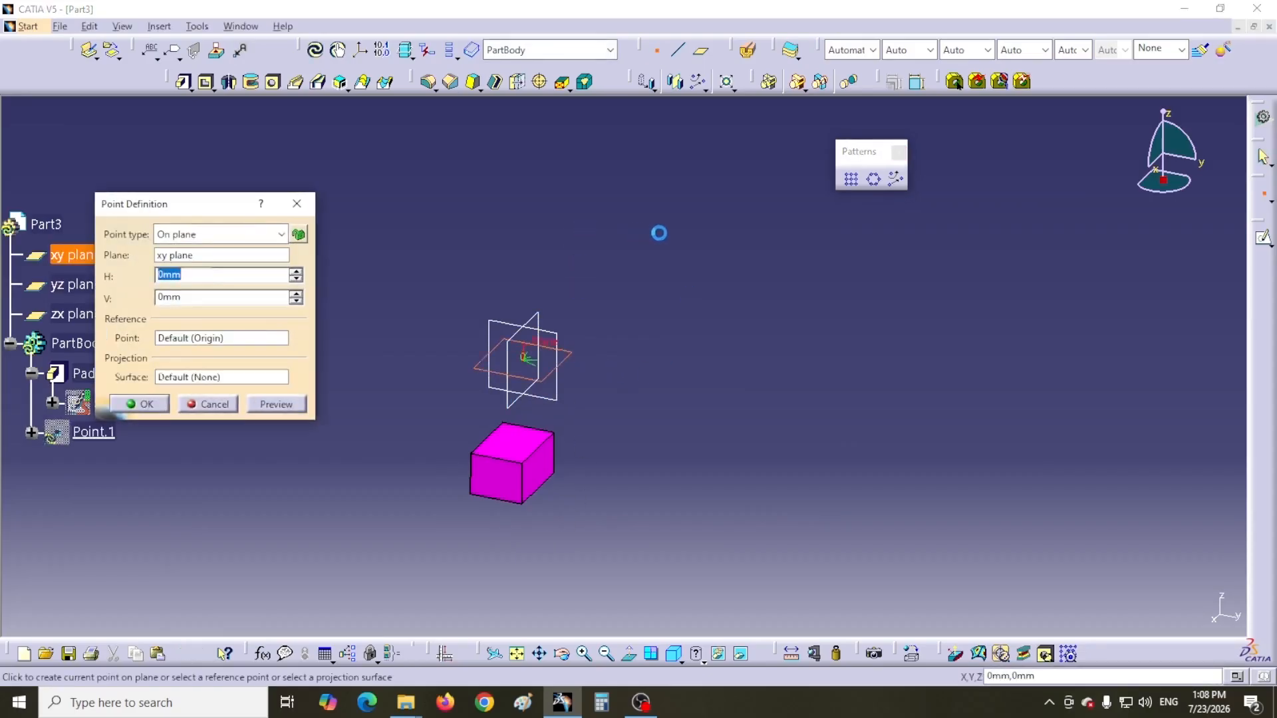
{"action": "left_click", "coordinate": [684, 232]}
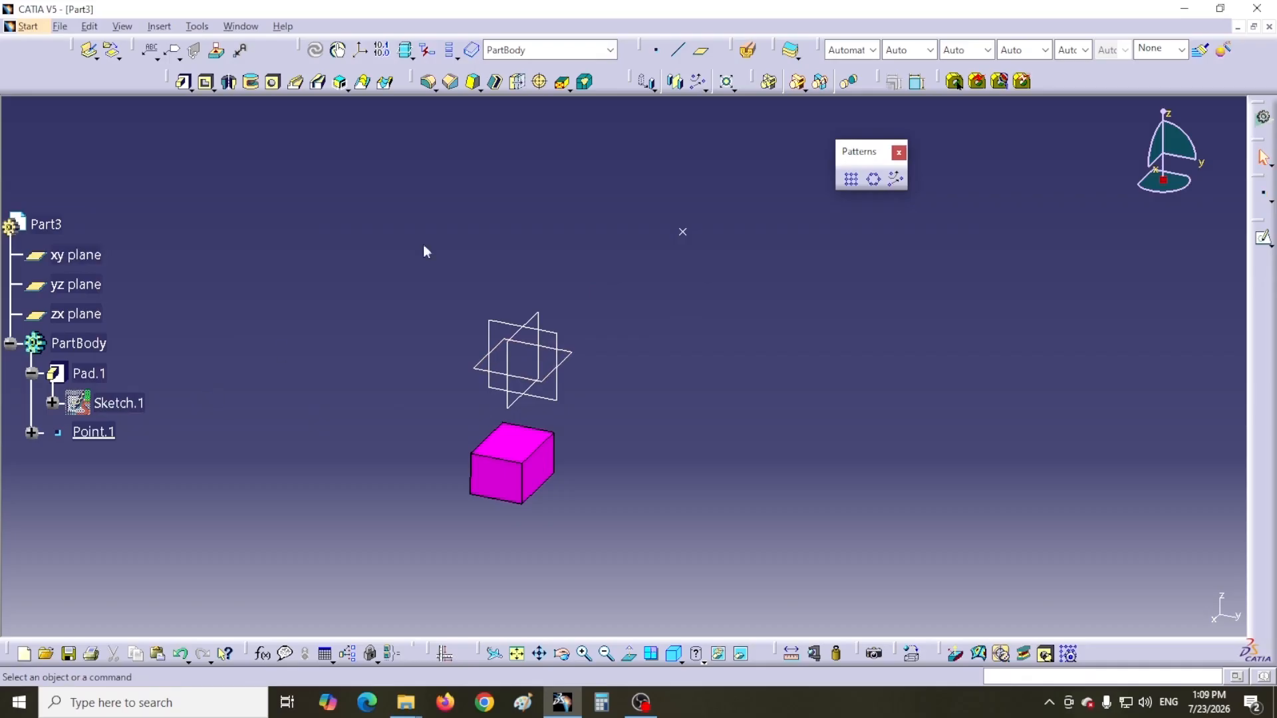
{"action": "left_click", "coordinate": [656, 50]}
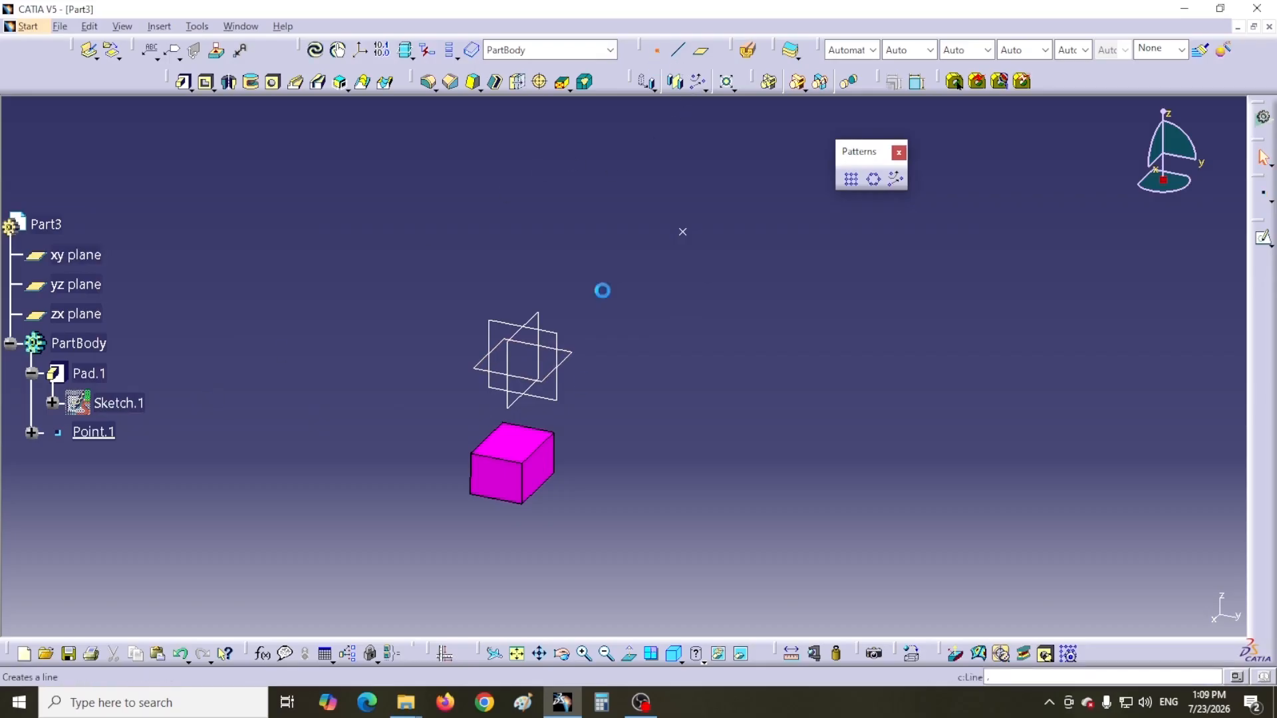
{"action": "left_click", "coordinate": [580, 360]}
{"action": "left_click", "coordinate": [844, 297]}
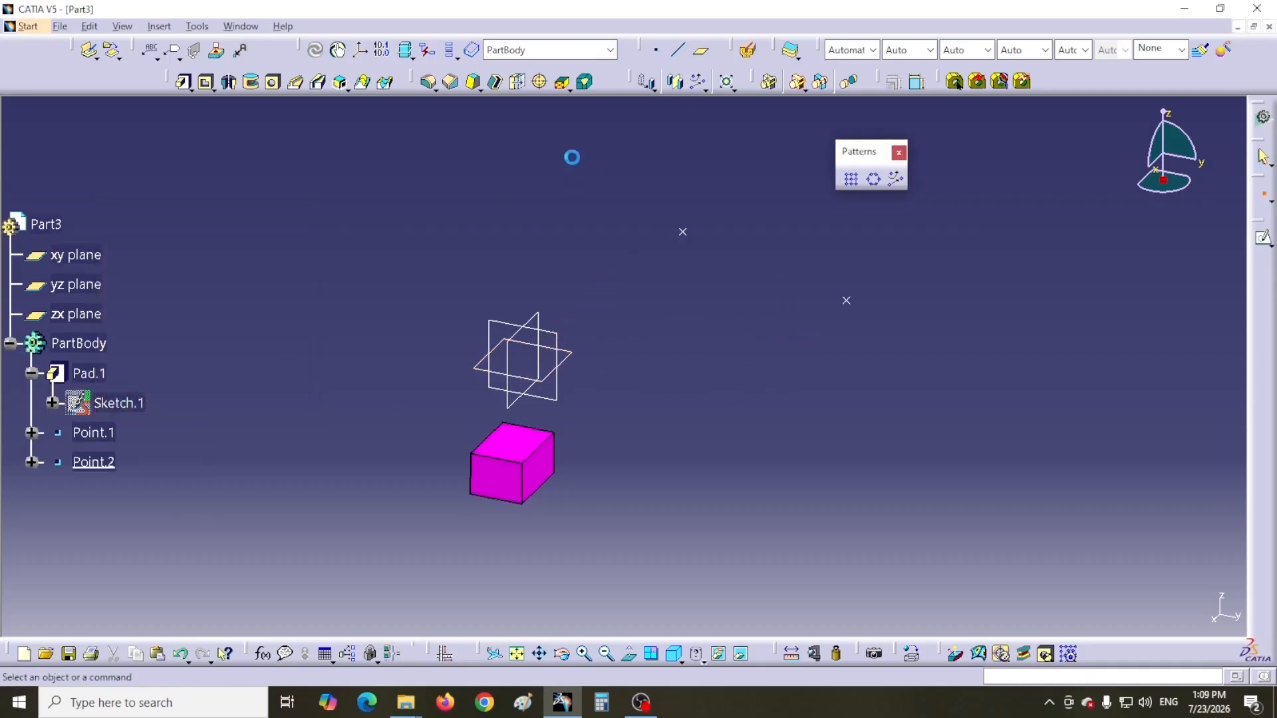
{"action": "left_click", "coordinate": [657, 53]}
{"action": "left_click", "coordinate": [578, 361]}
{"action": "left_click", "coordinate": [892, 414]}
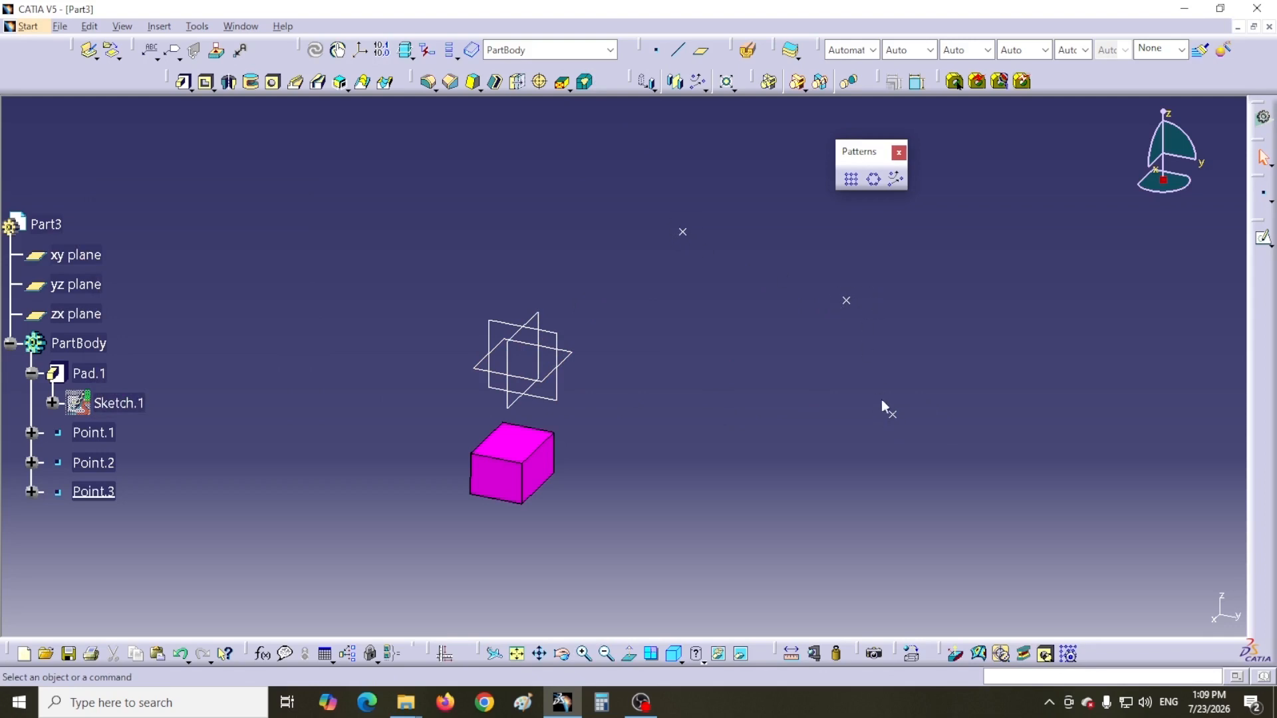
Show the part from the top and start a user pattern of the current solid
{"action": "left_click", "coordinate": [679, 659]}
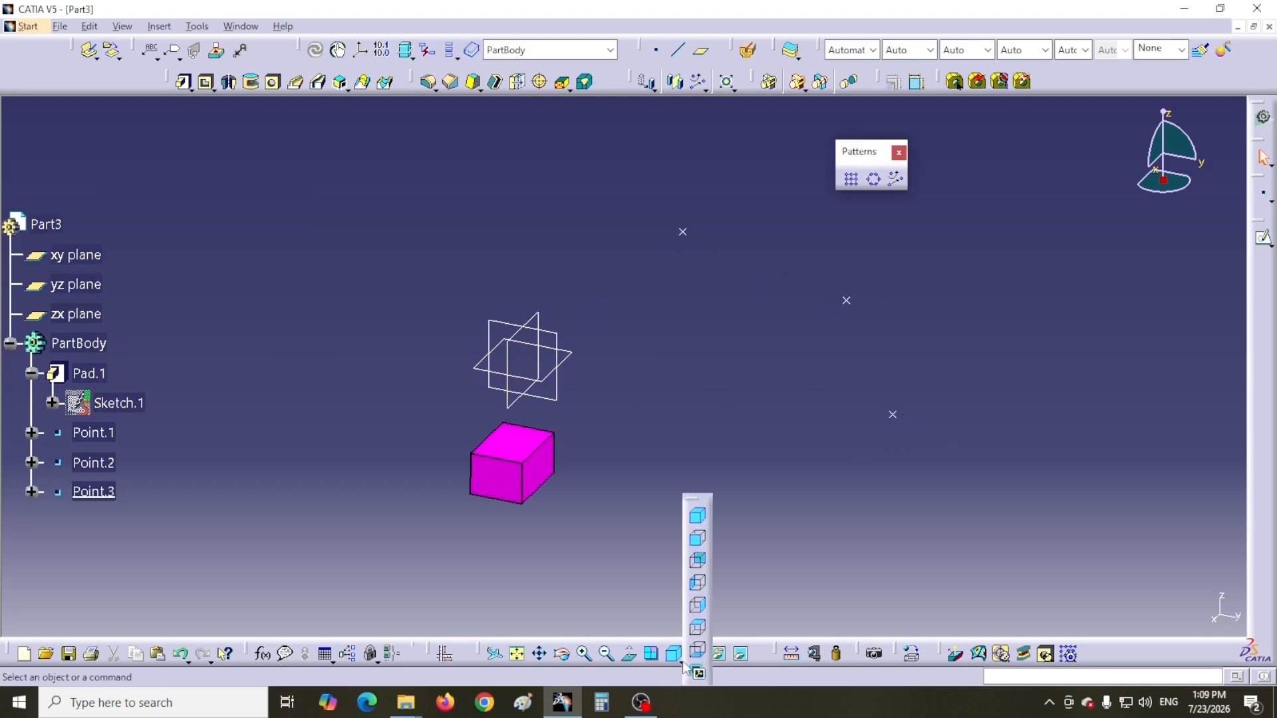
{"action": "left_click", "coordinate": [694, 633]}
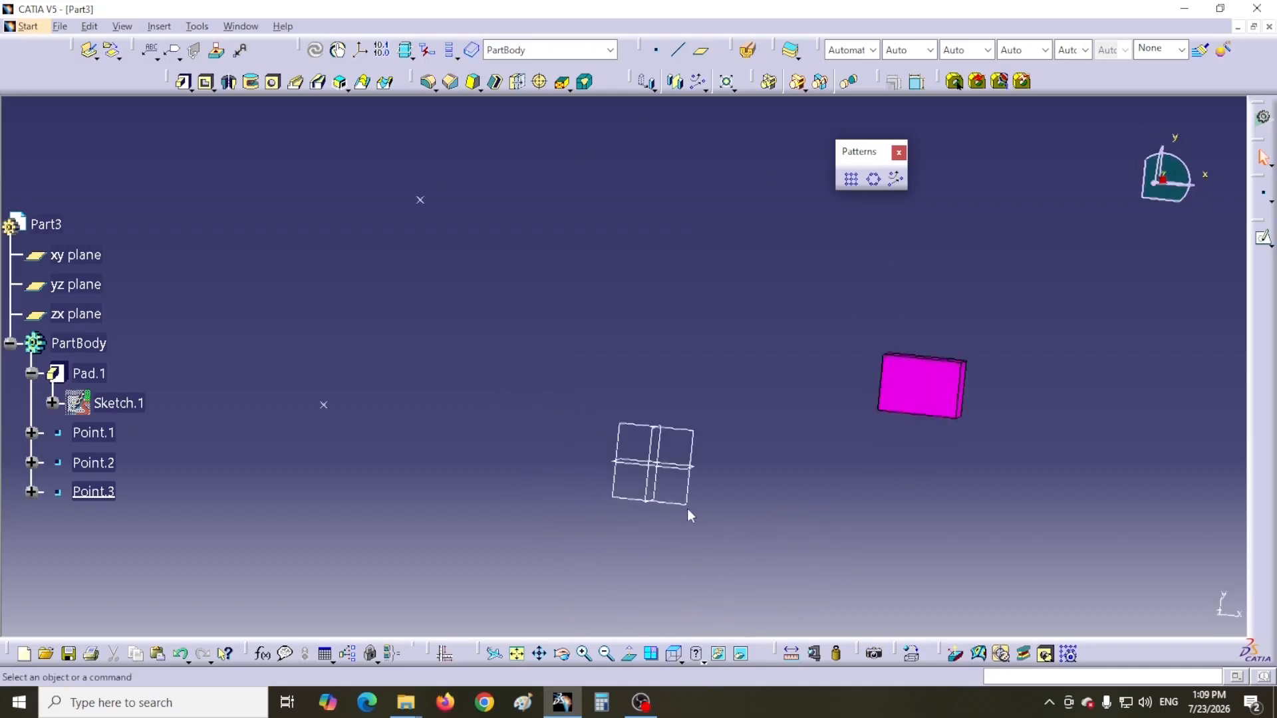
{"action": "mouse_move", "coordinate": [568, 437]}
{"action": "middle_mouse_down"}
{"action": "mouse_move", "coordinate": [567, 447]}
{"action": "mouse_move", "coordinate": [596, 436]}
{"action": "mouse_move", "coordinate": [567, 445]}
{"action": "middle_mouse_up"}
{"action": "left_click", "coordinate": [893, 182]}
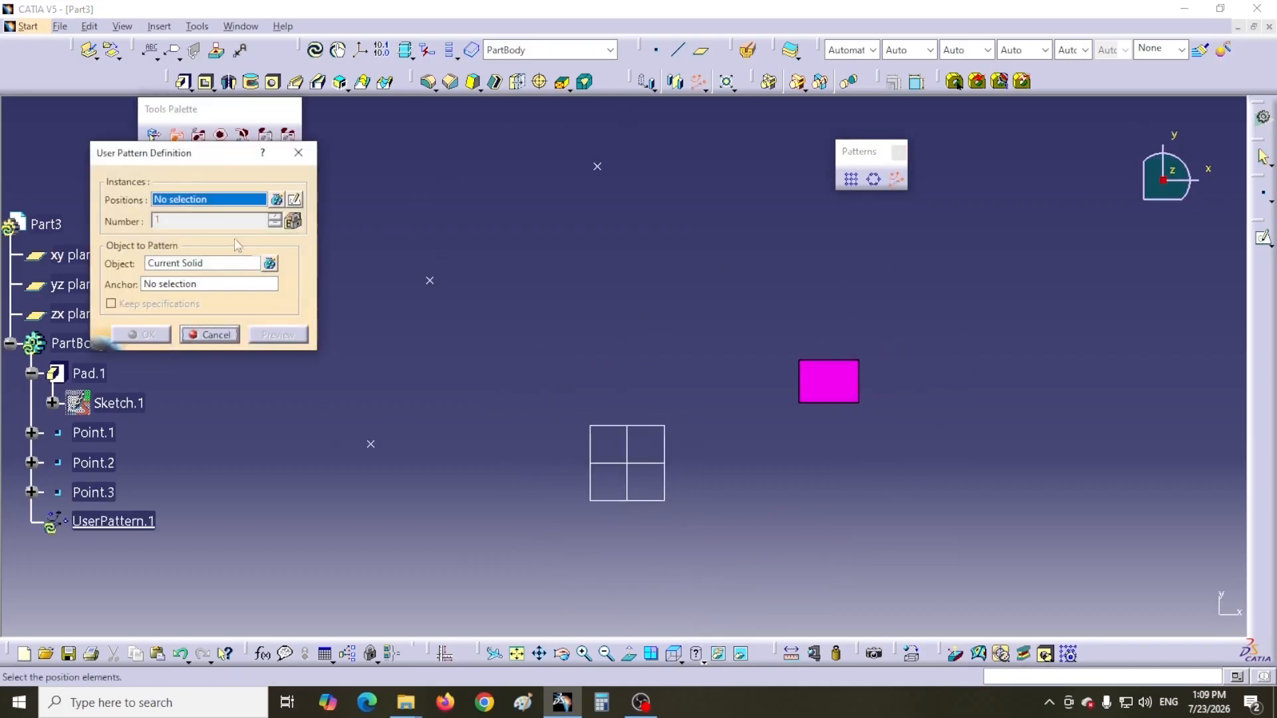
{"action": "left_click_drag", "start_coordinate": [207, 158], "coordinate": [1074, 312]}
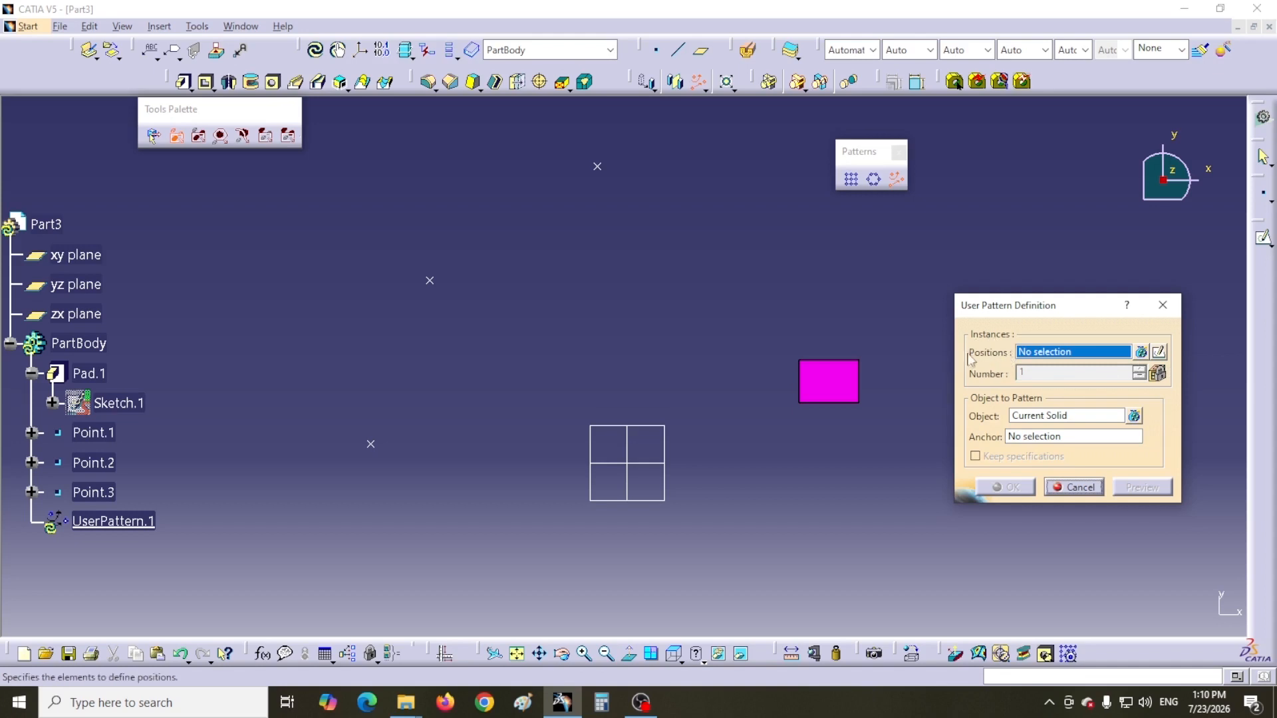
Inspect the user pattern's list of position elements and close the list
{"action": "left_click", "coordinate": [1141, 351]}
{"action": "left_click_drag", "start_coordinate": [444, 424], "coordinate": [824, 464]}
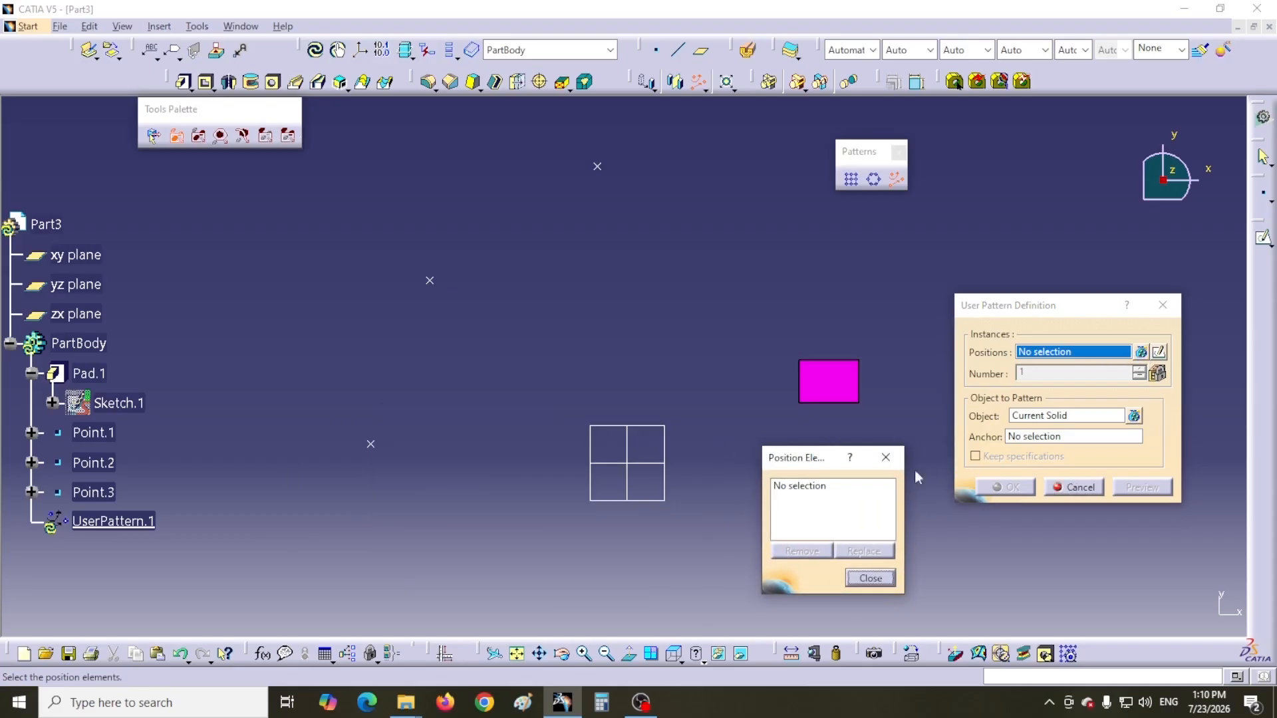
{"action": "left_click", "coordinate": [858, 580]}
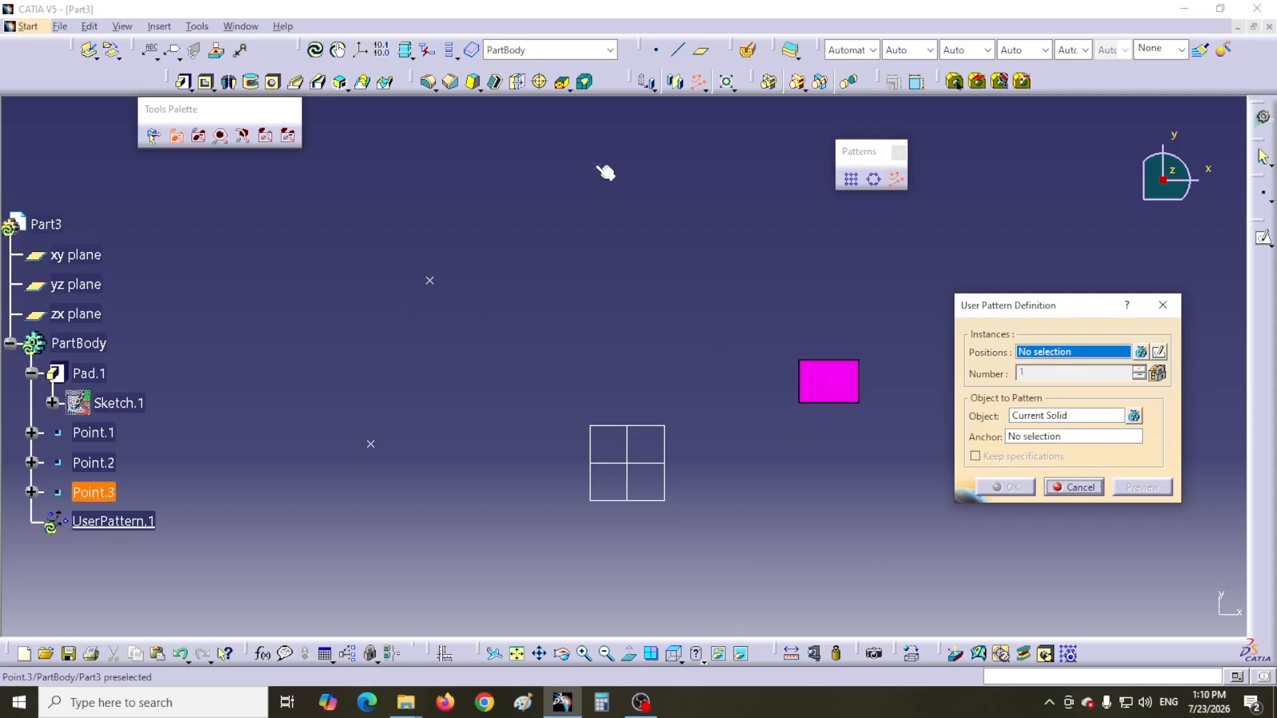
Select Point.1 and Point.2 as the positions of the user pattern
{"action": "left_click", "coordinate": [371, 444]}
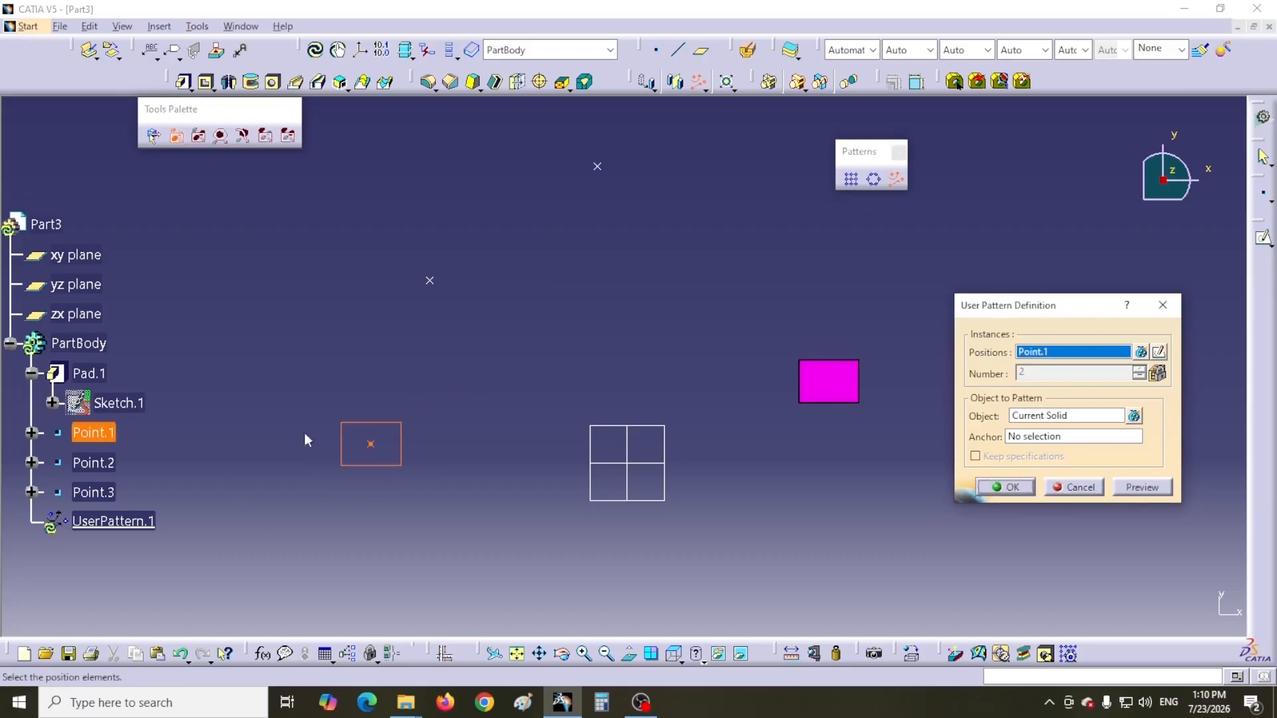
{"action": "left_click", "coordinate": [431, 281]}
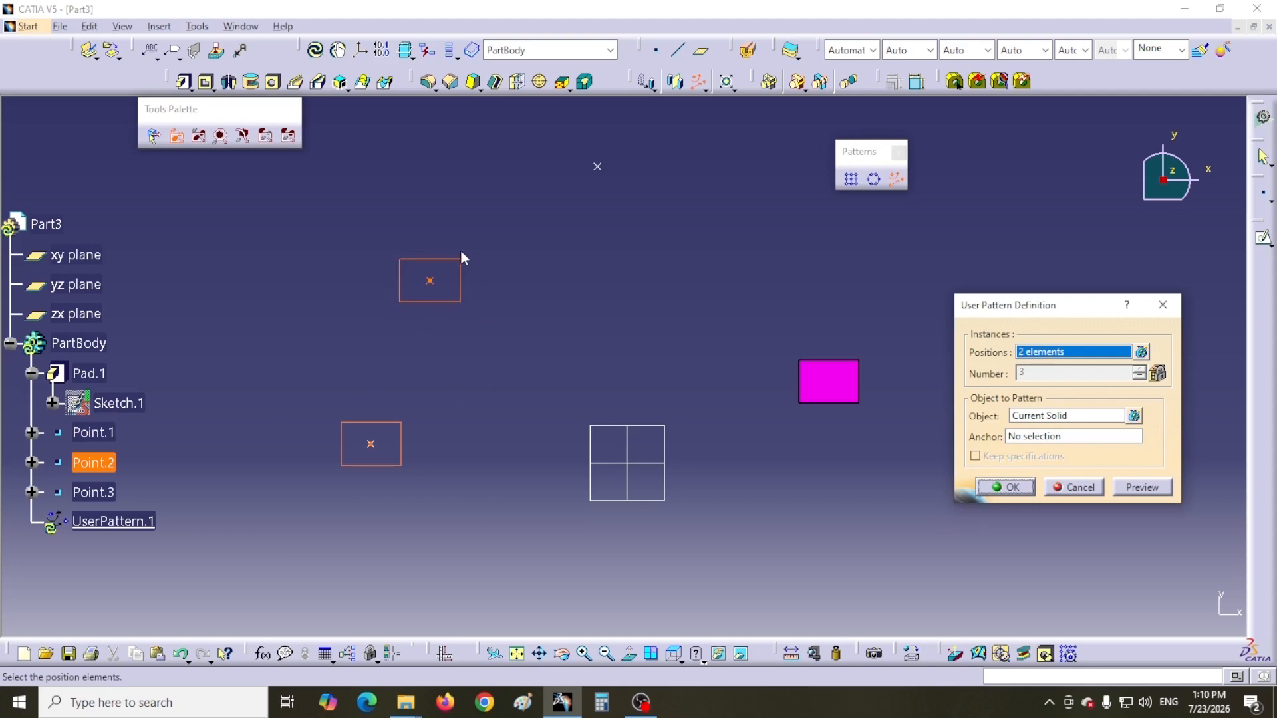
{"action": "left_click", "coordinate": [464, 258]}
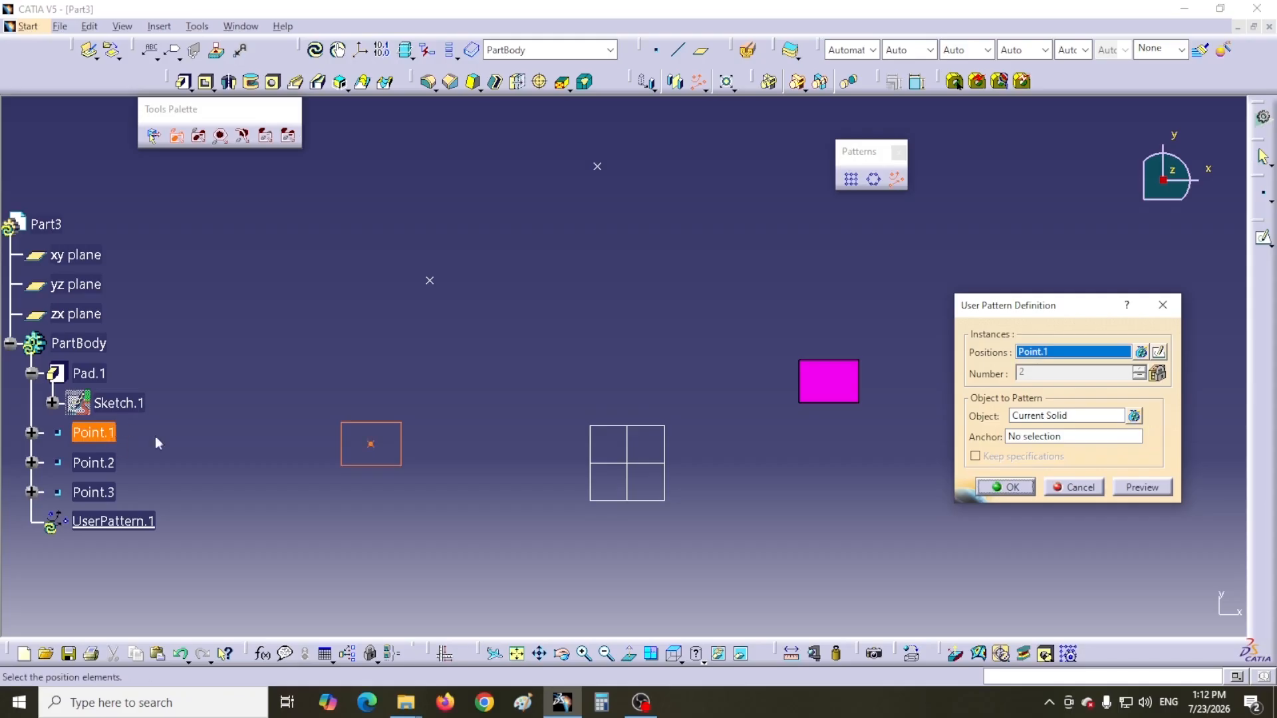
{"action": "left_click", "coordinate": [433, 284]}
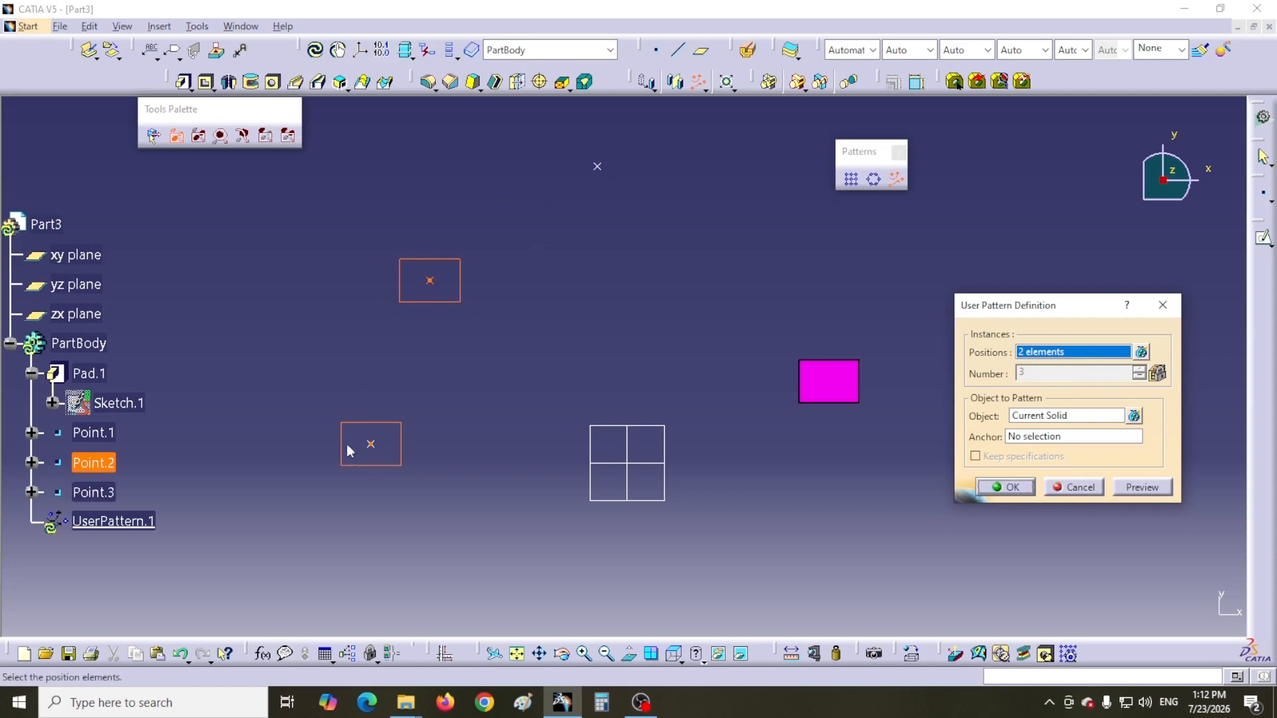
Remove Point.2 from the pattern's position elements and replace Point.1 with Point.3
{"action": "left_click", "coordinate": [1141, 353]}
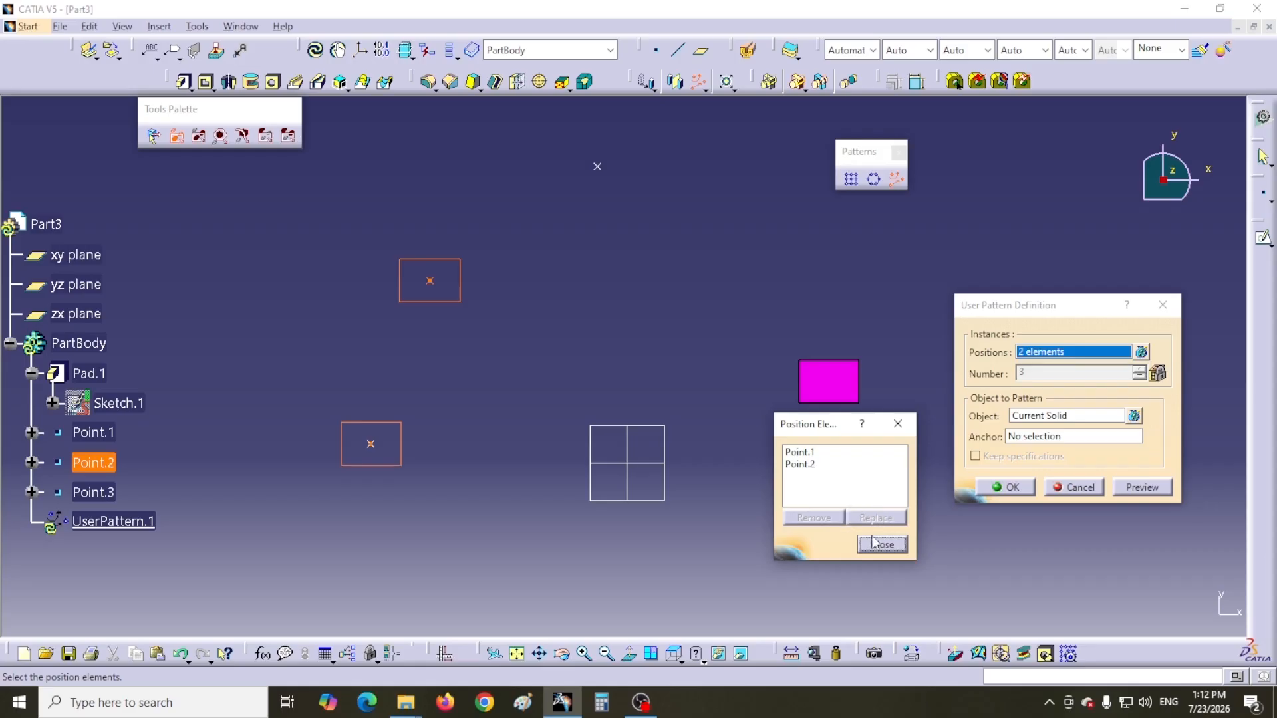
{"action": "left_click", "coordinate": [807, 467]}
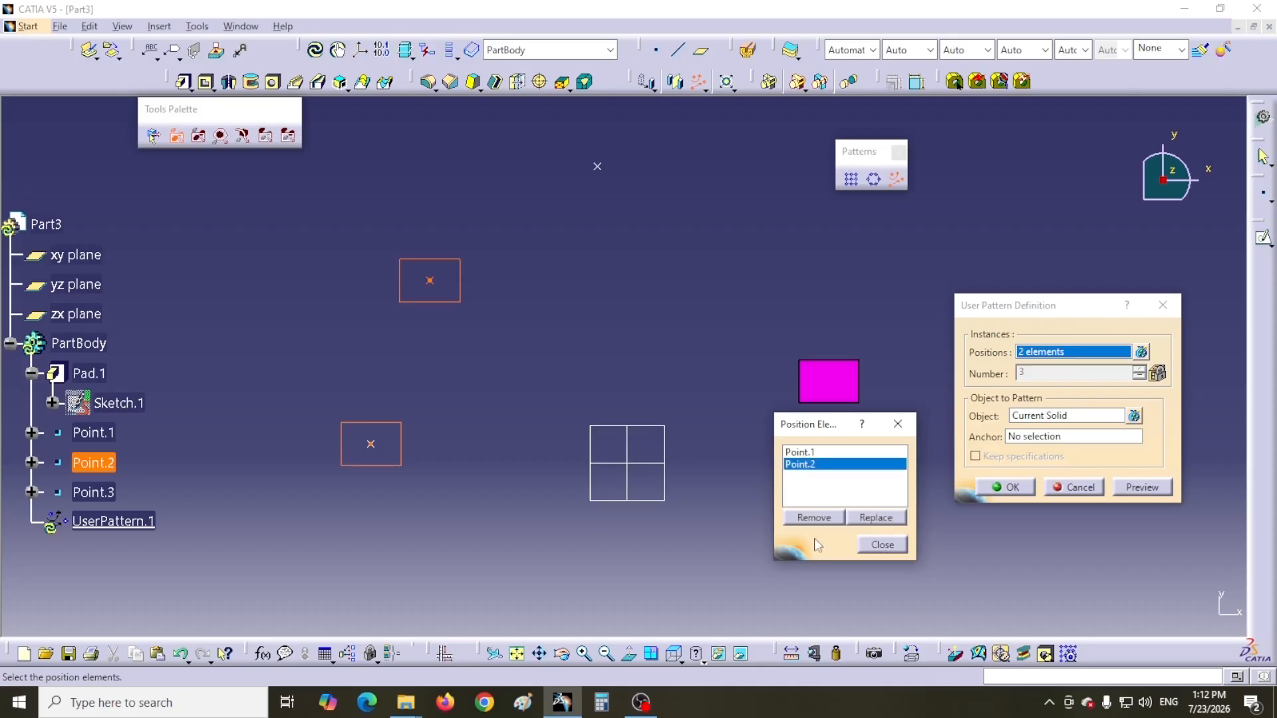
{"action": "left_click", "coordinate": [812, 517]}
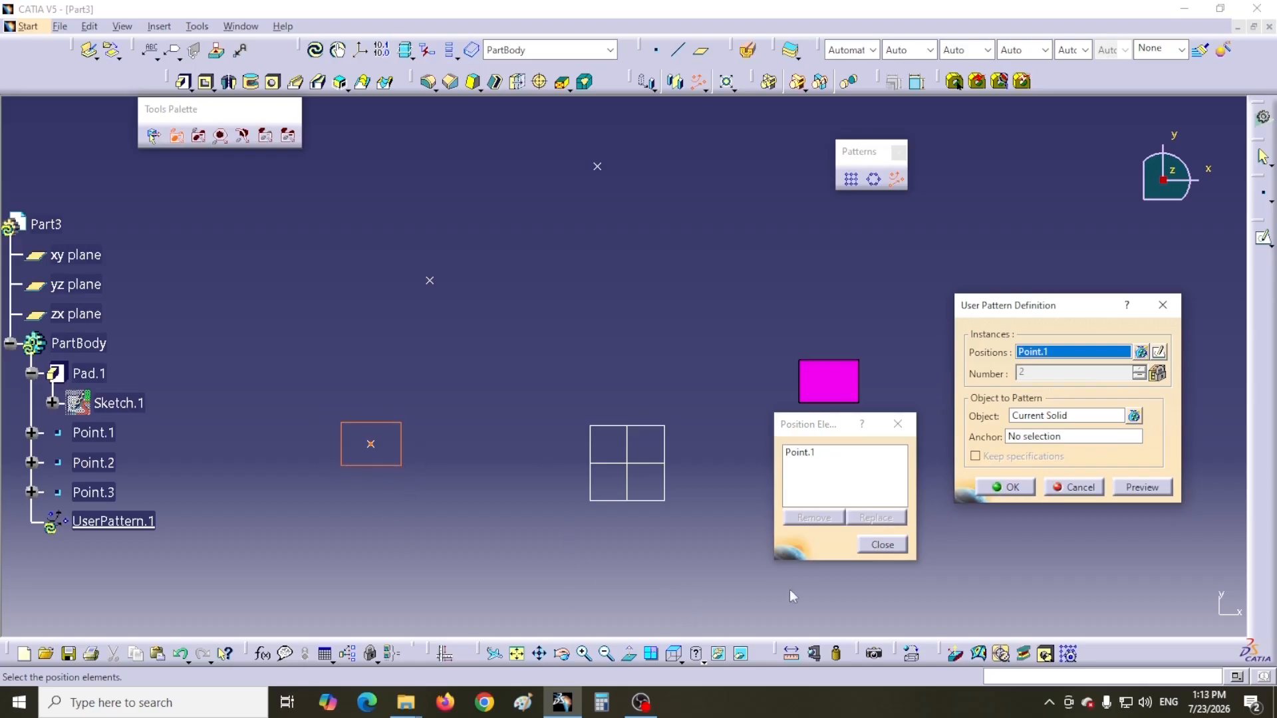
{"action": "left_click", "coordinate": [795, 455]}
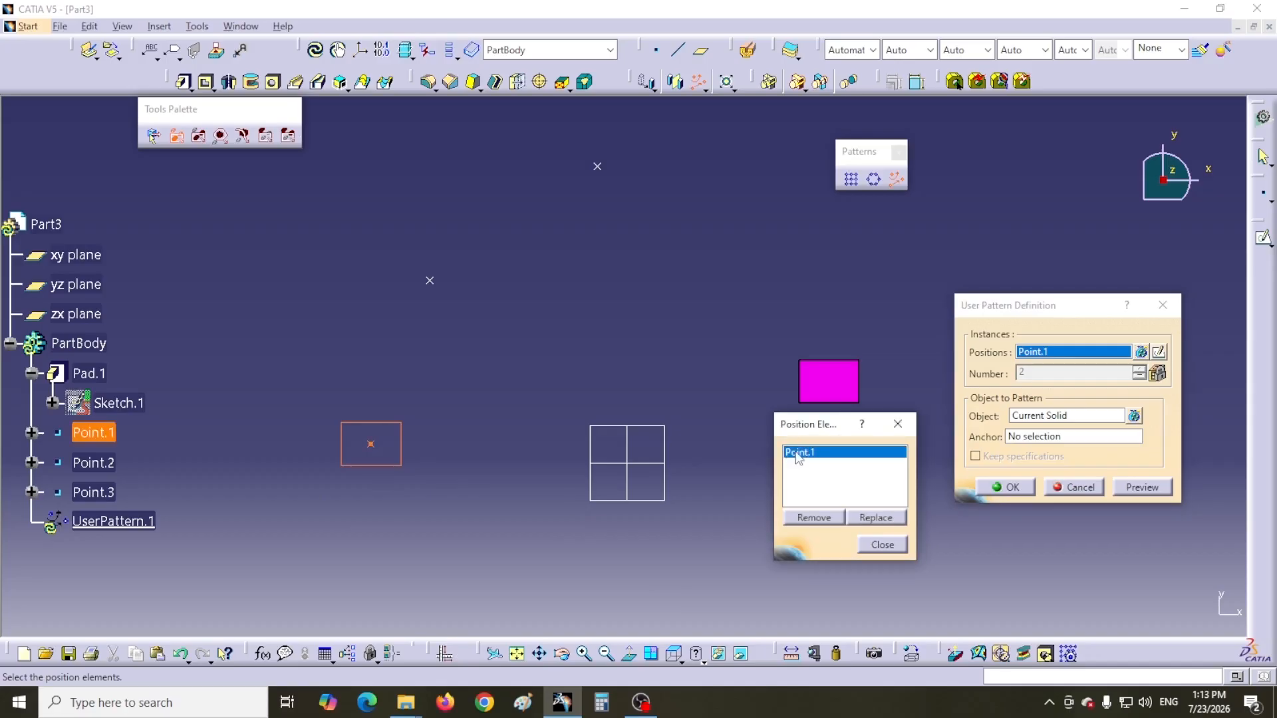
{"action": "left_click", "coordinate": [868, 519]}
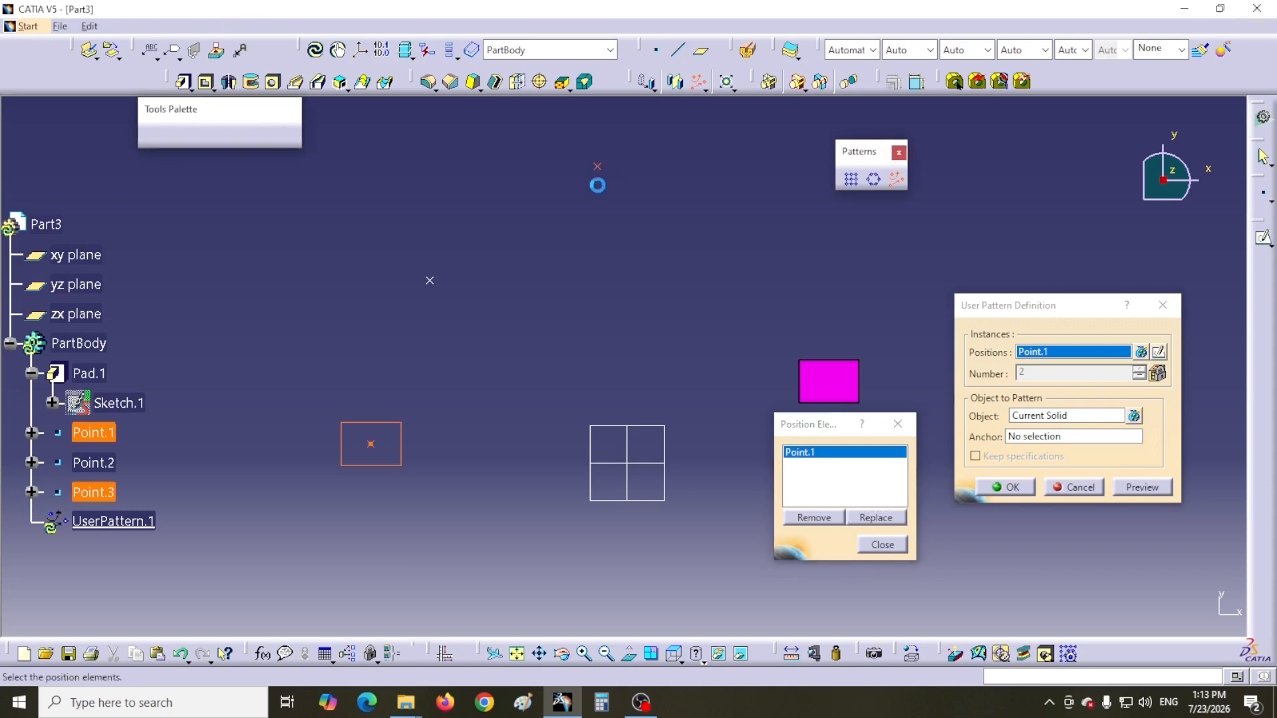
{"action": "left_click", "coordinate": [598, 168]}
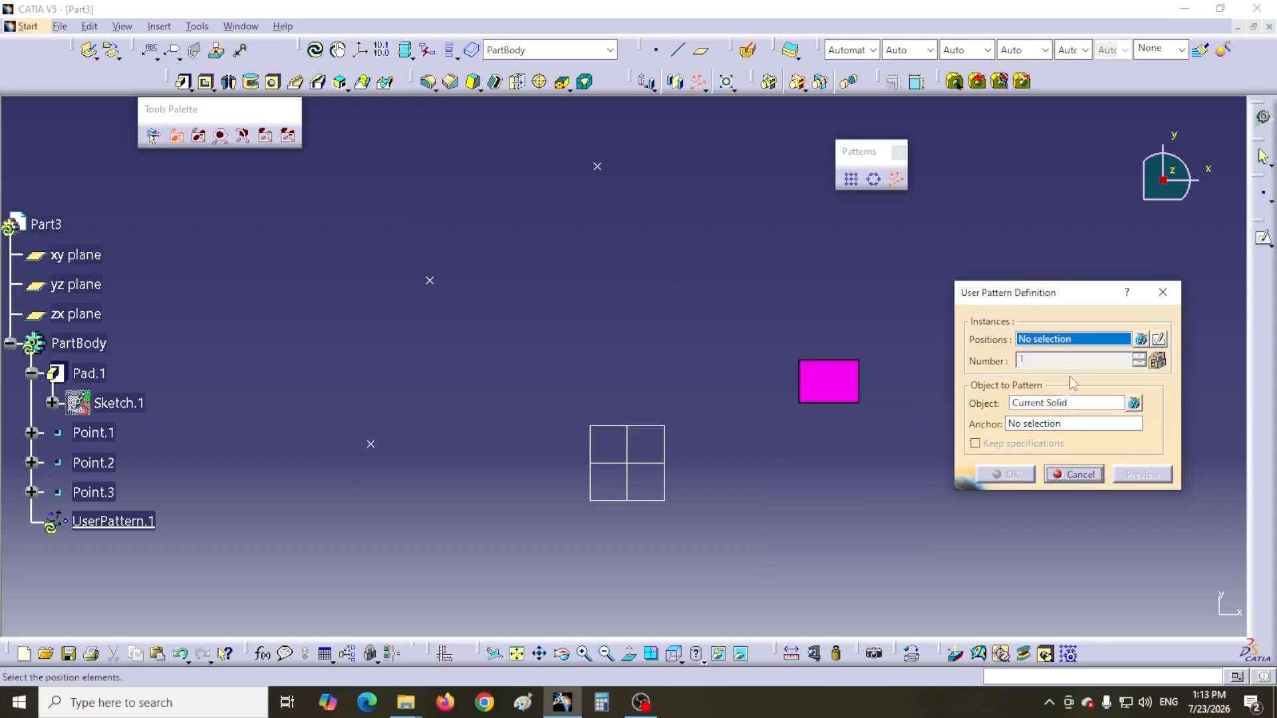
{"action": "left_click", "coordinate": [1066, 337]}
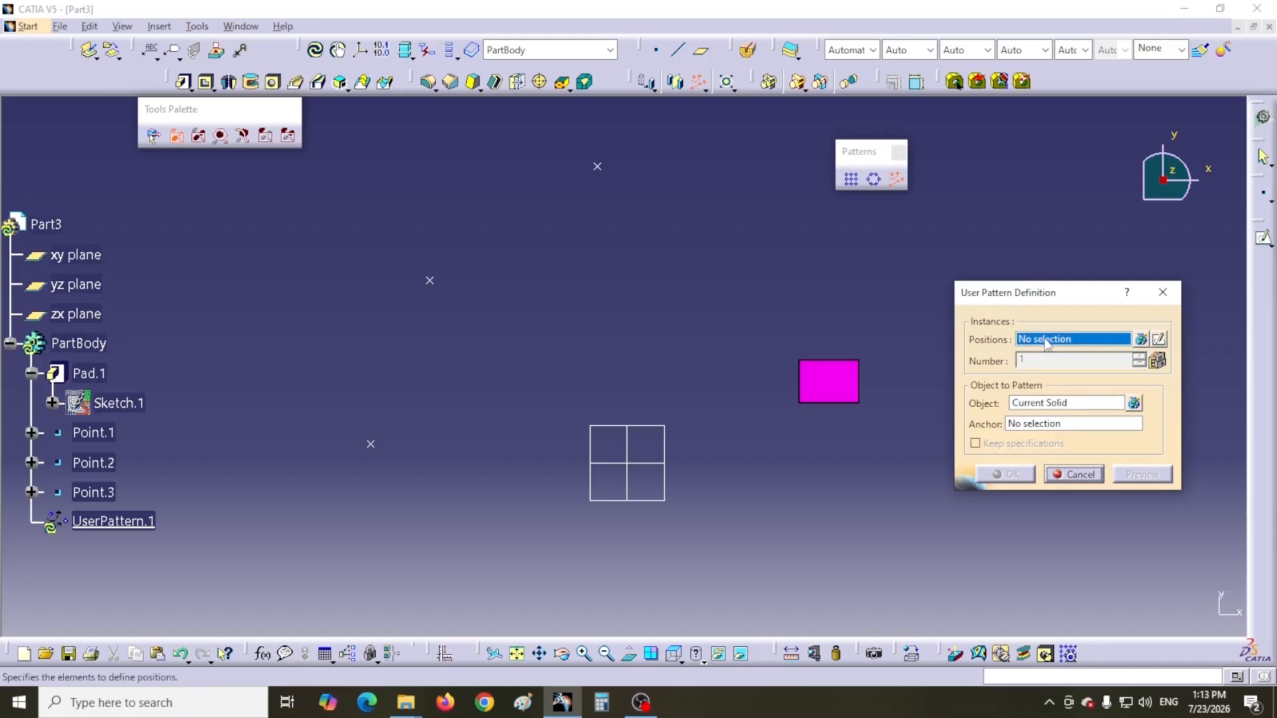
{"action": "left_click", "coordinate": [370, 445]}
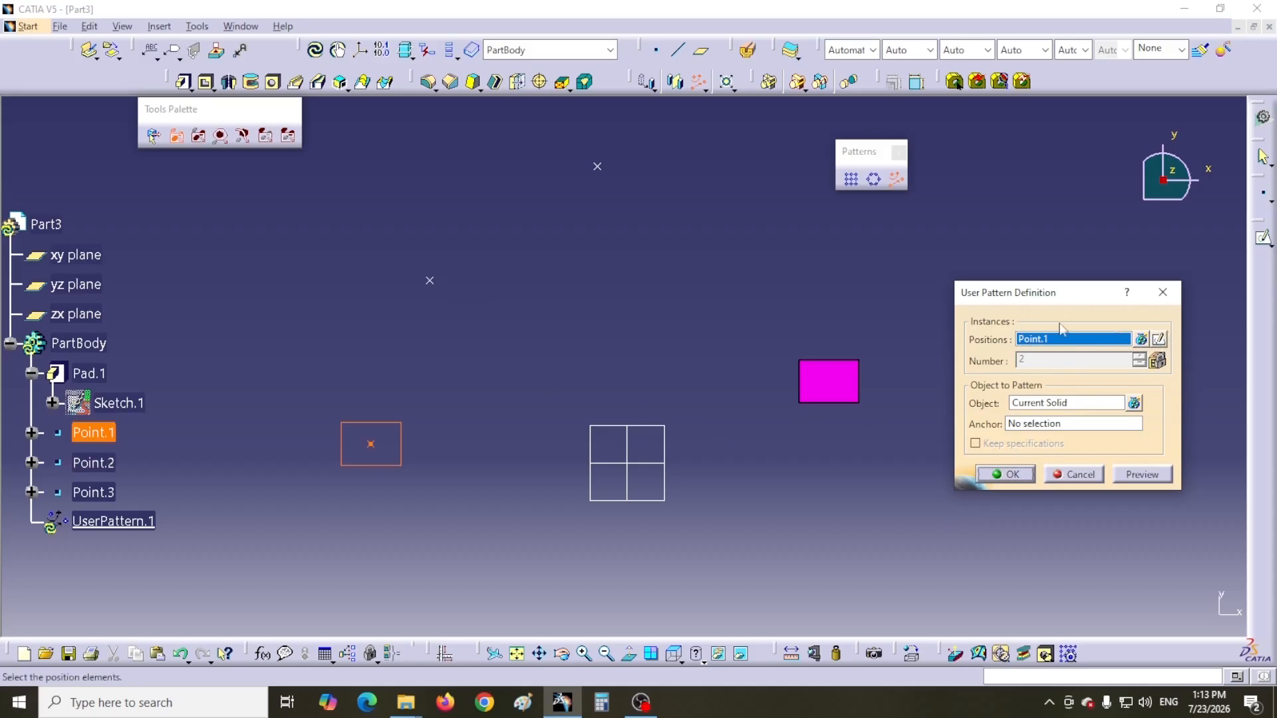
{"action": "left_click", "coordinate": [431, 282]}
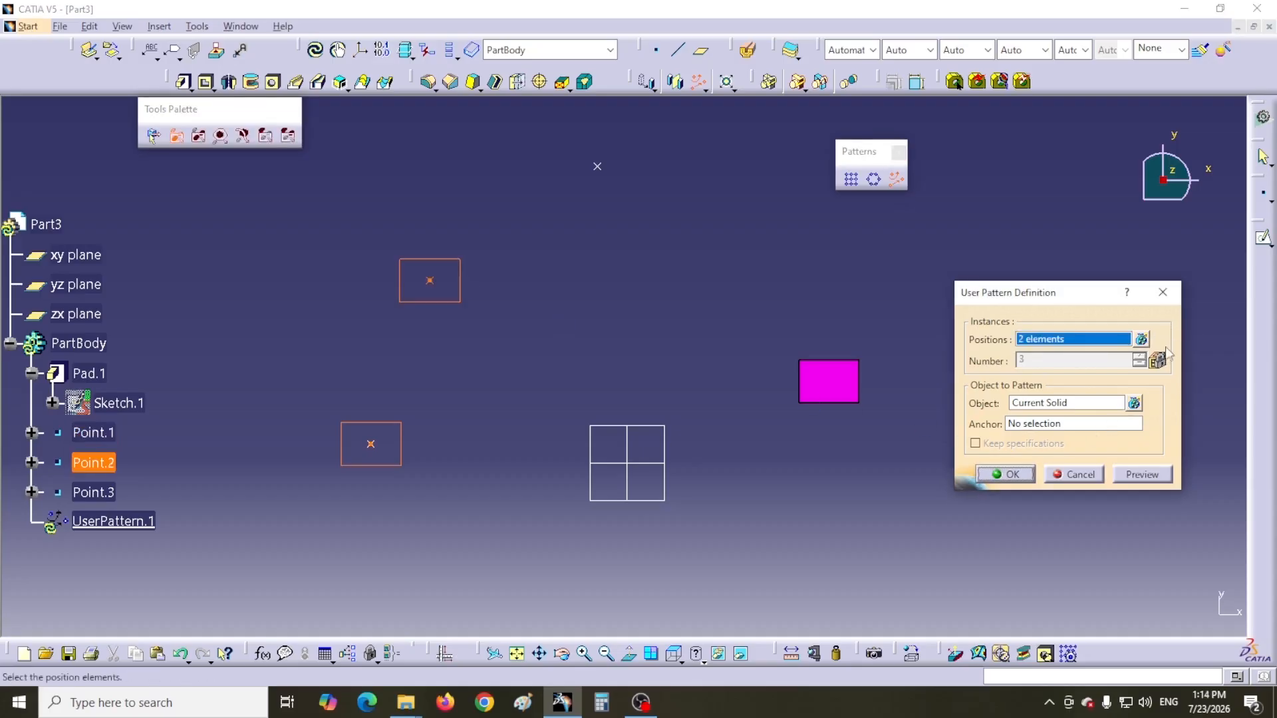
{"action": "left_click", "coordinate": [1073, 474]}
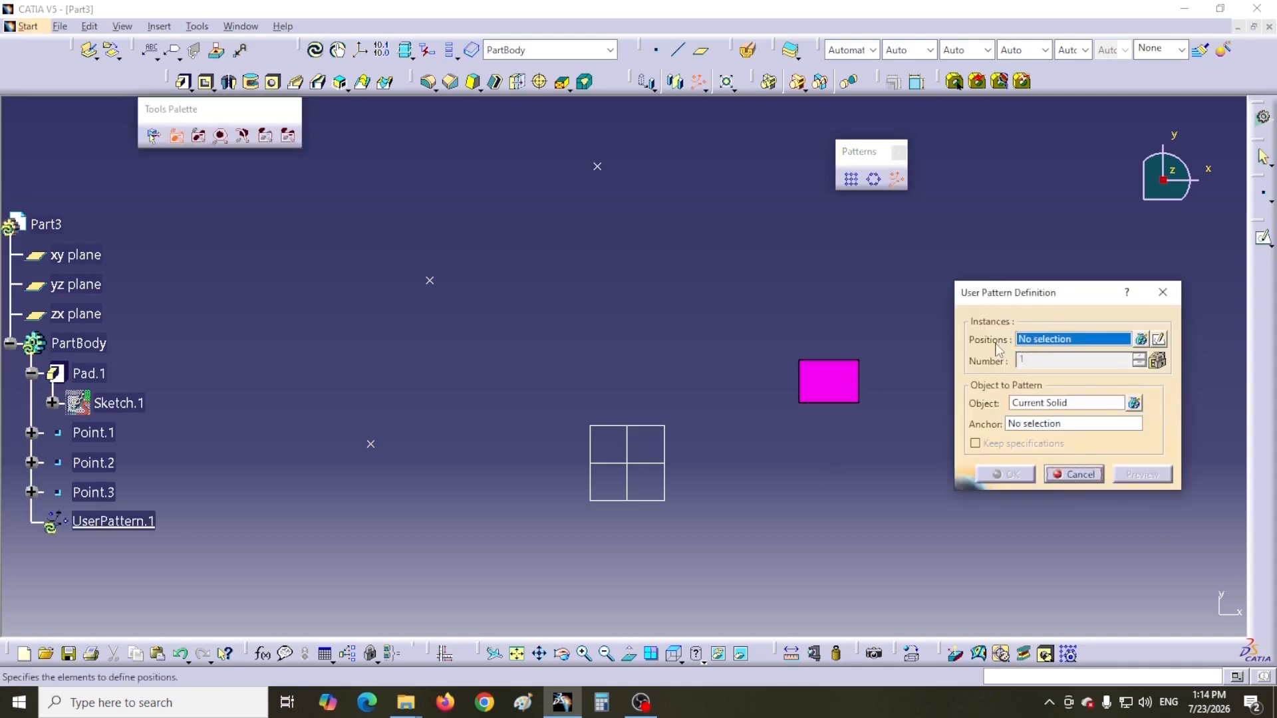
Start a positions sketch for the user pattern on the xy plane and place a point above the block
{"action": "left_click", "coordinate": [1158, 340]}
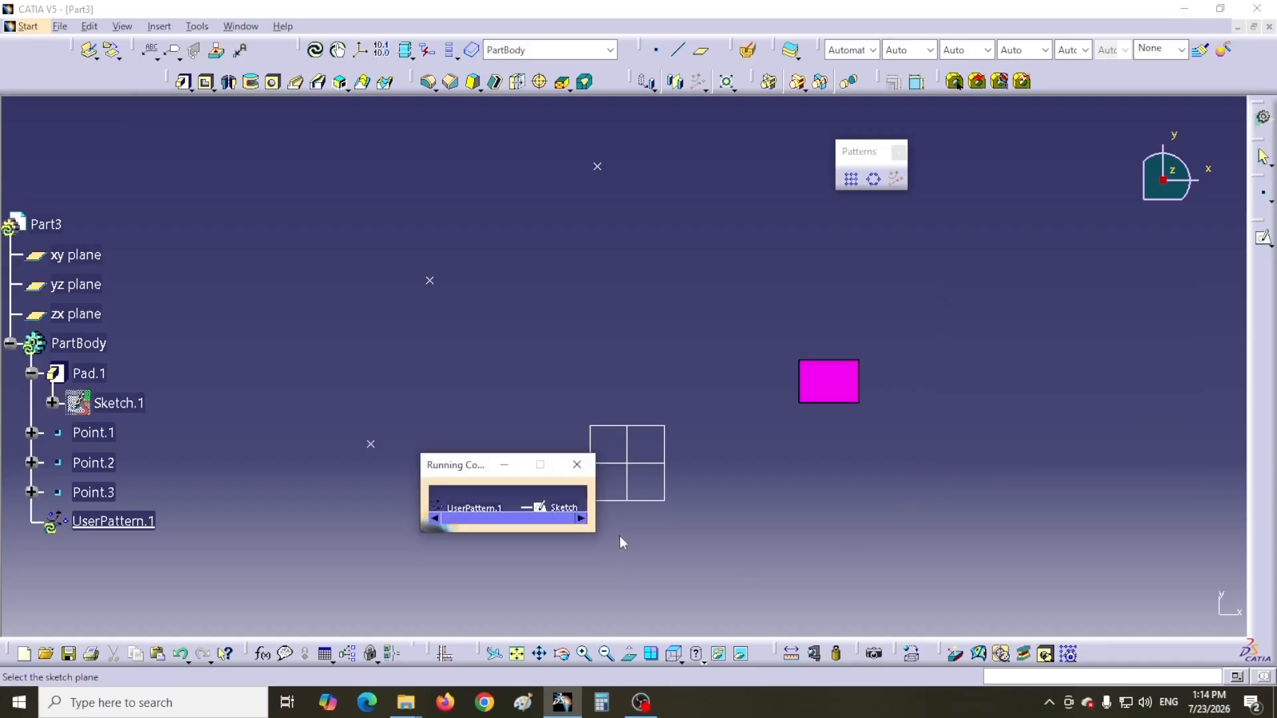
{"action": "left_click", "coordinate": [76, 255]}
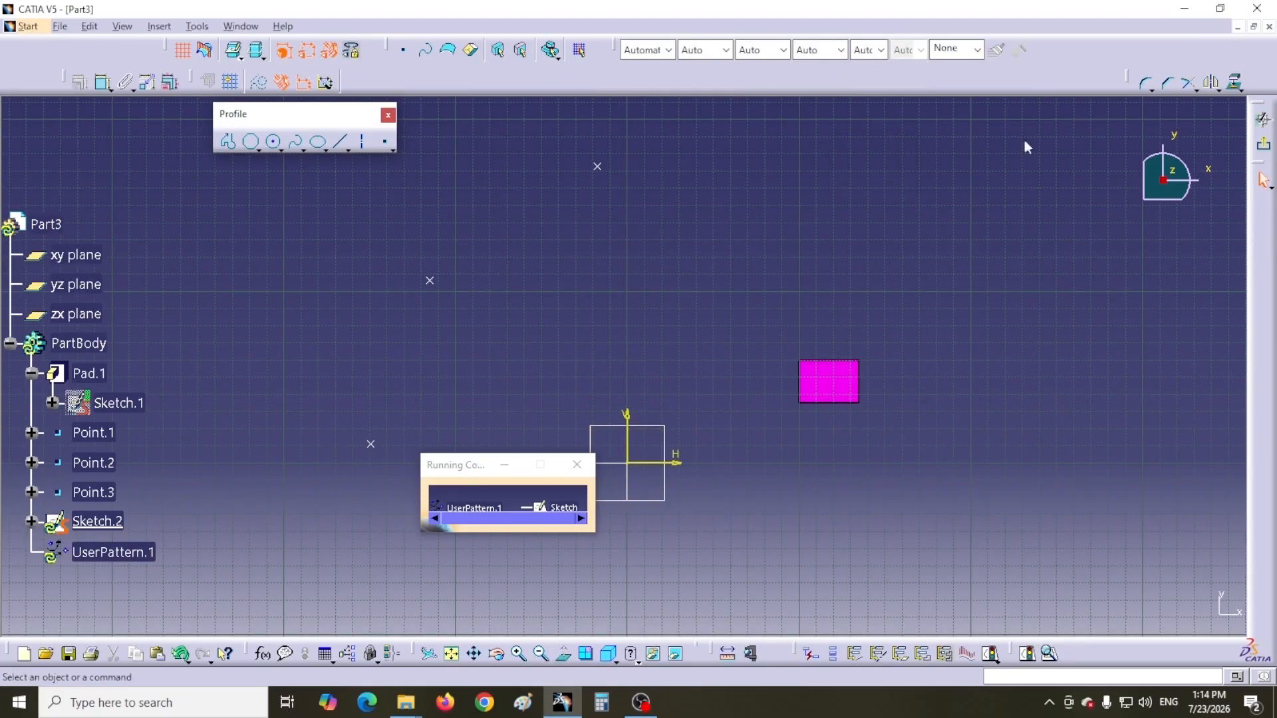
{"action": "left_click", "coordinate": [384, 143]}
{"action": "left_click", "coordinate": [844, 215]}
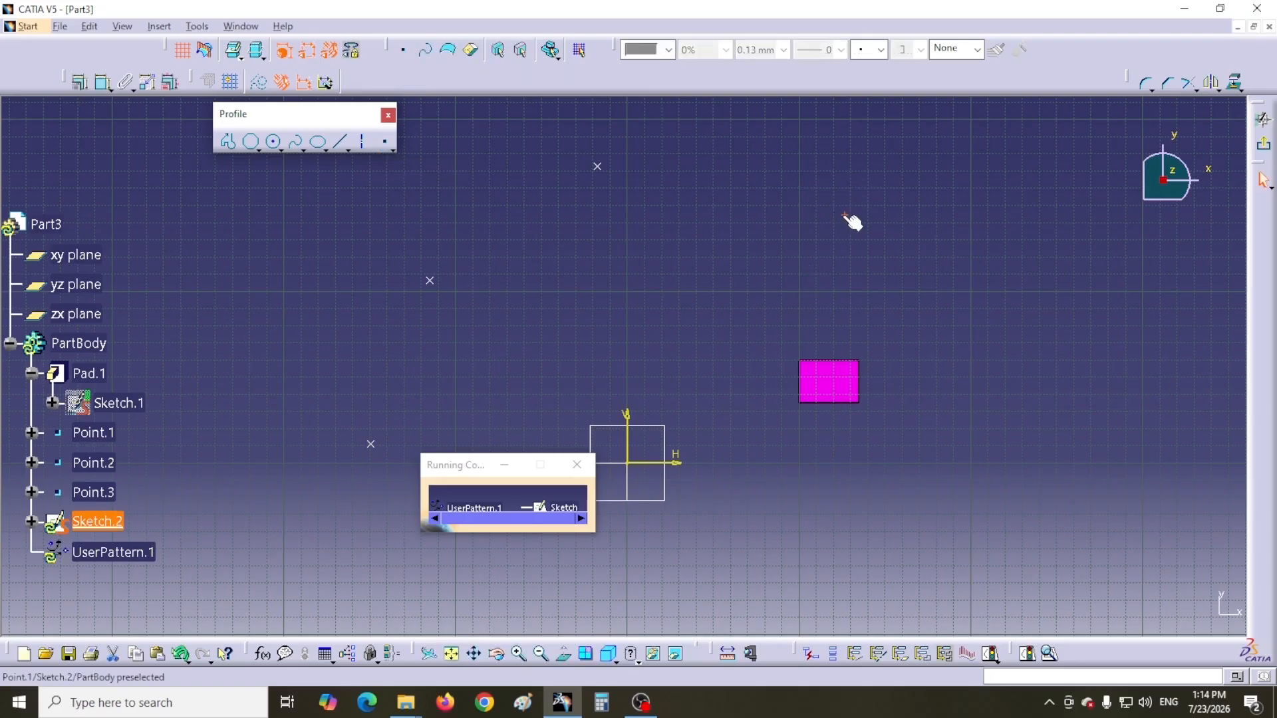
Color the new sketch point magenta
{"action": "left_click", "coordinate": [668, 49]}
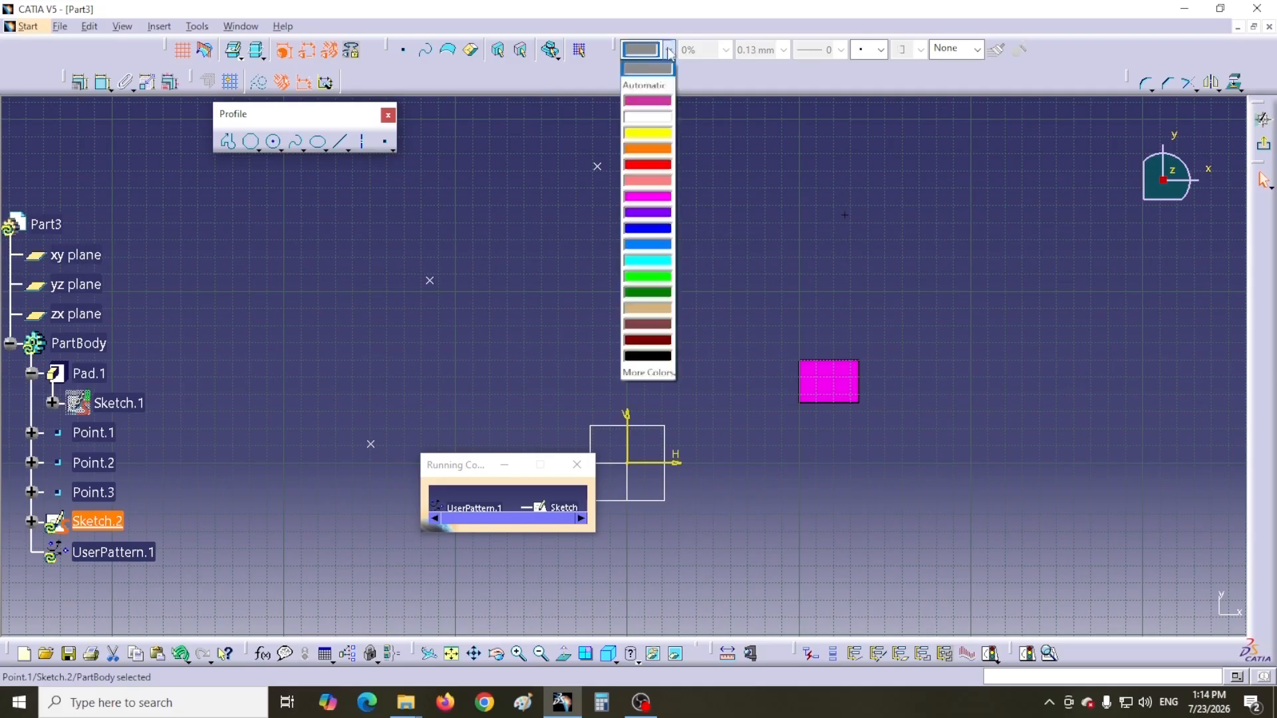
{"action": "left_click", "coordinate": [647, 196]}
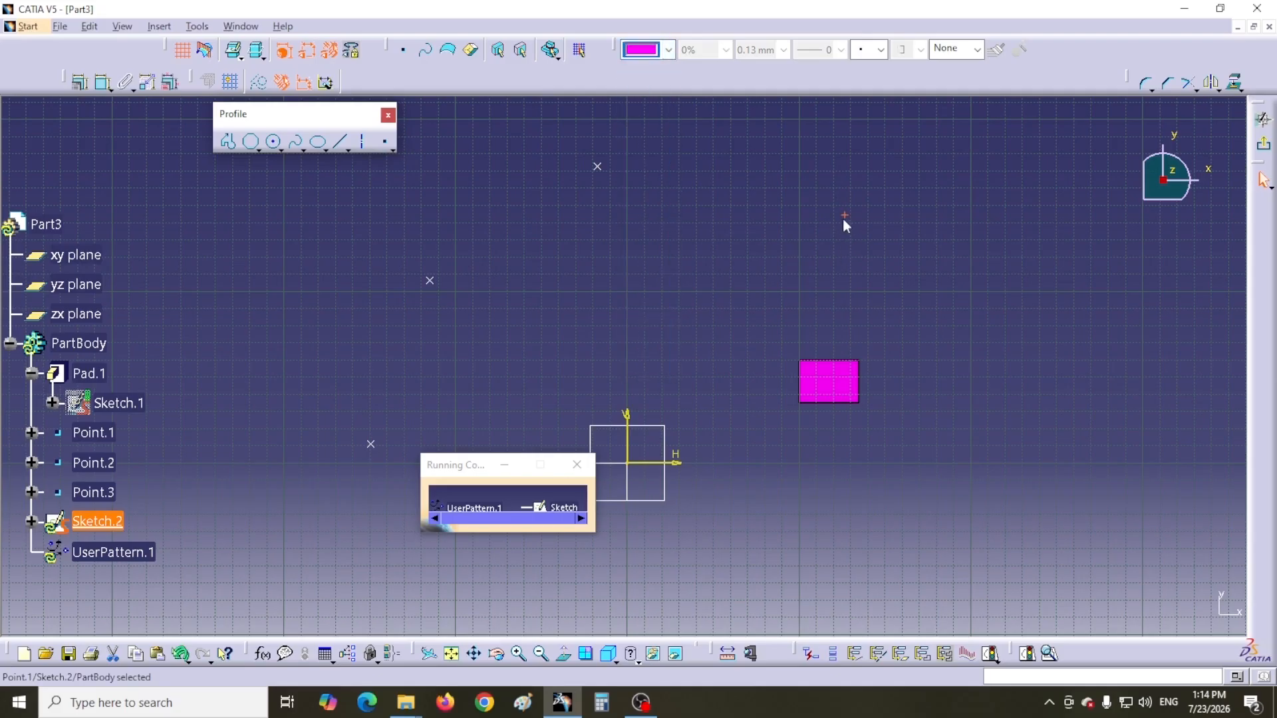
{"action": "left_click", "coordinate": [876, 237]}
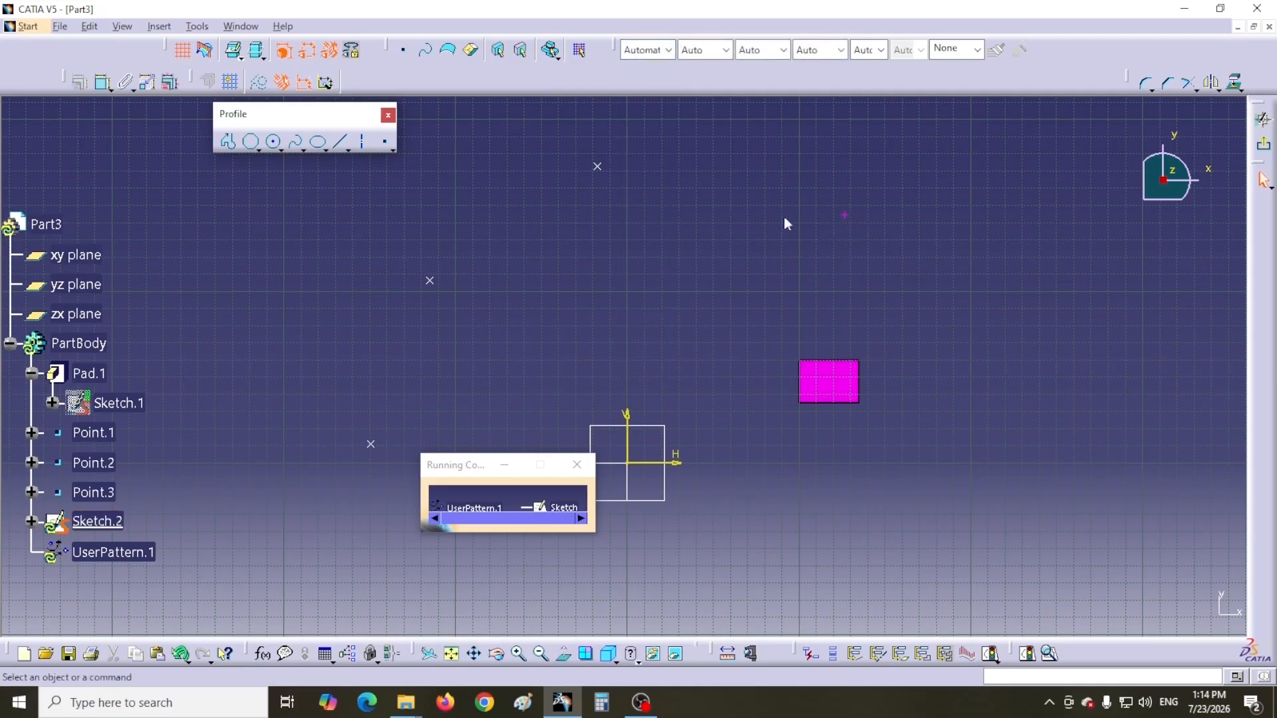
Add a second sketch point above and to the right of the block and color it magenta
{"action": "left_click", "coordinate": [386, 141]}
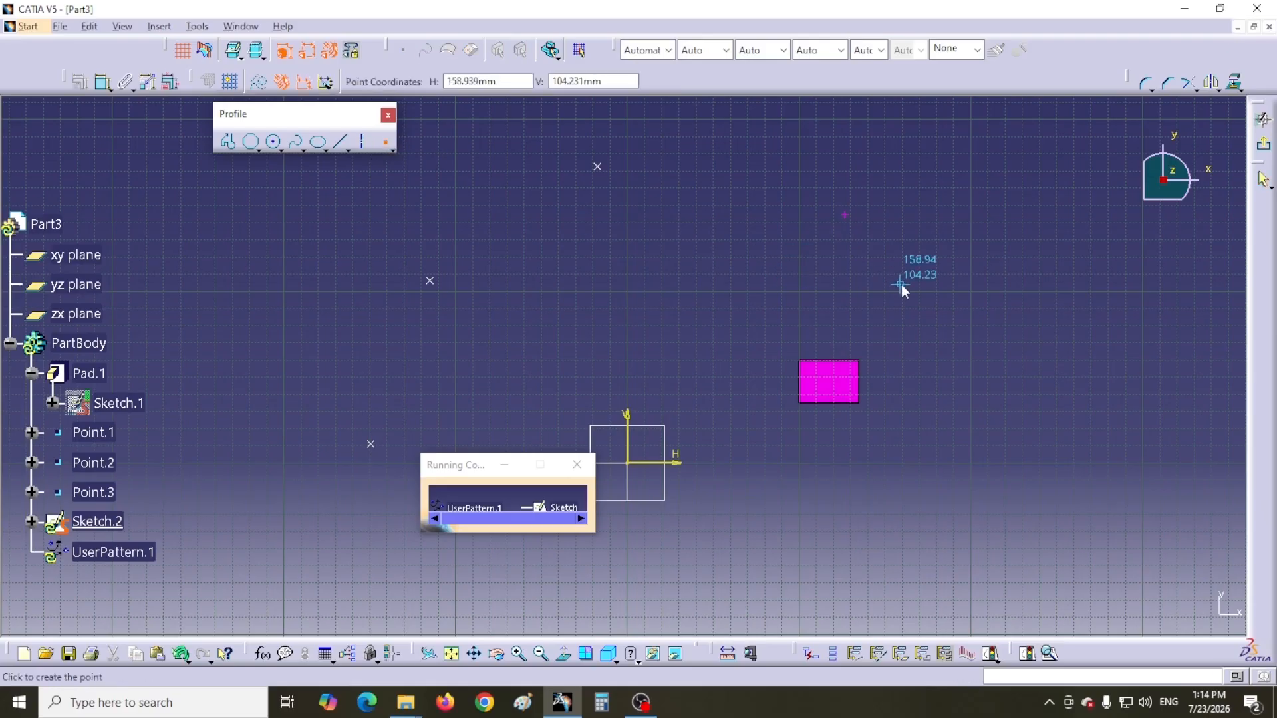
{"action": "left_click", "coordinate": [988, 305]}
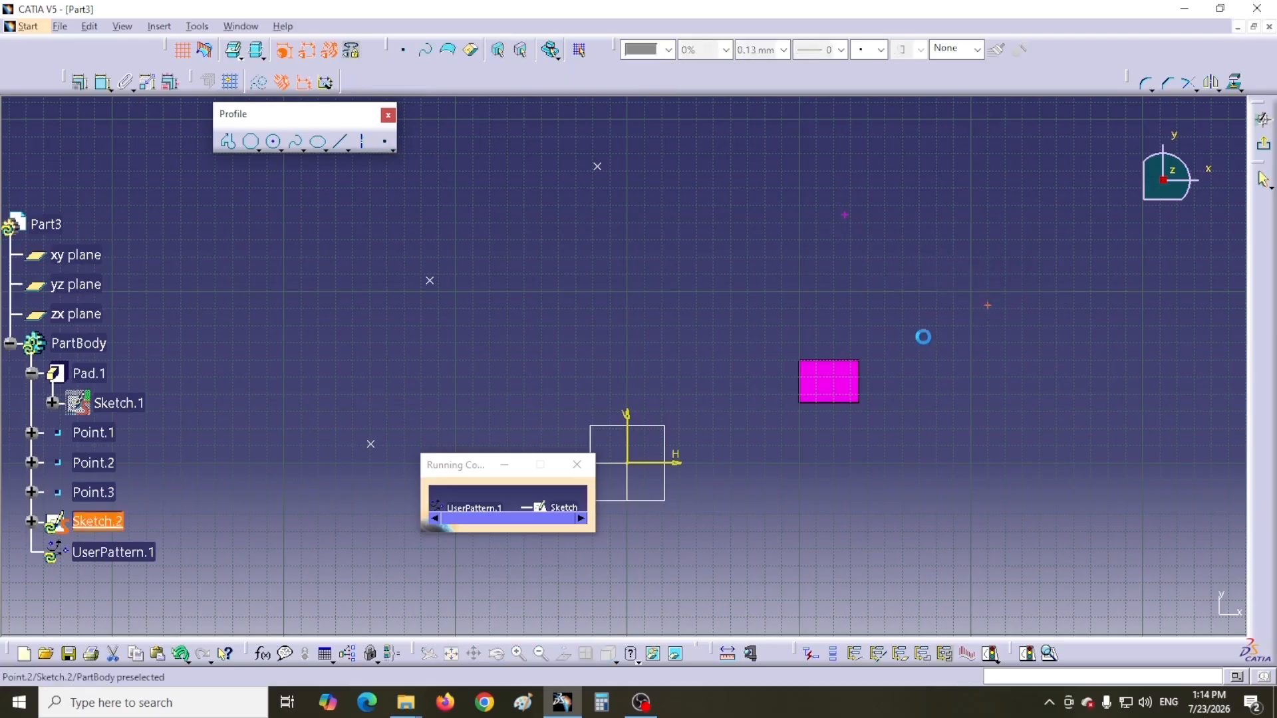
{"action": "left_click", "coordinate": [667, 50]}
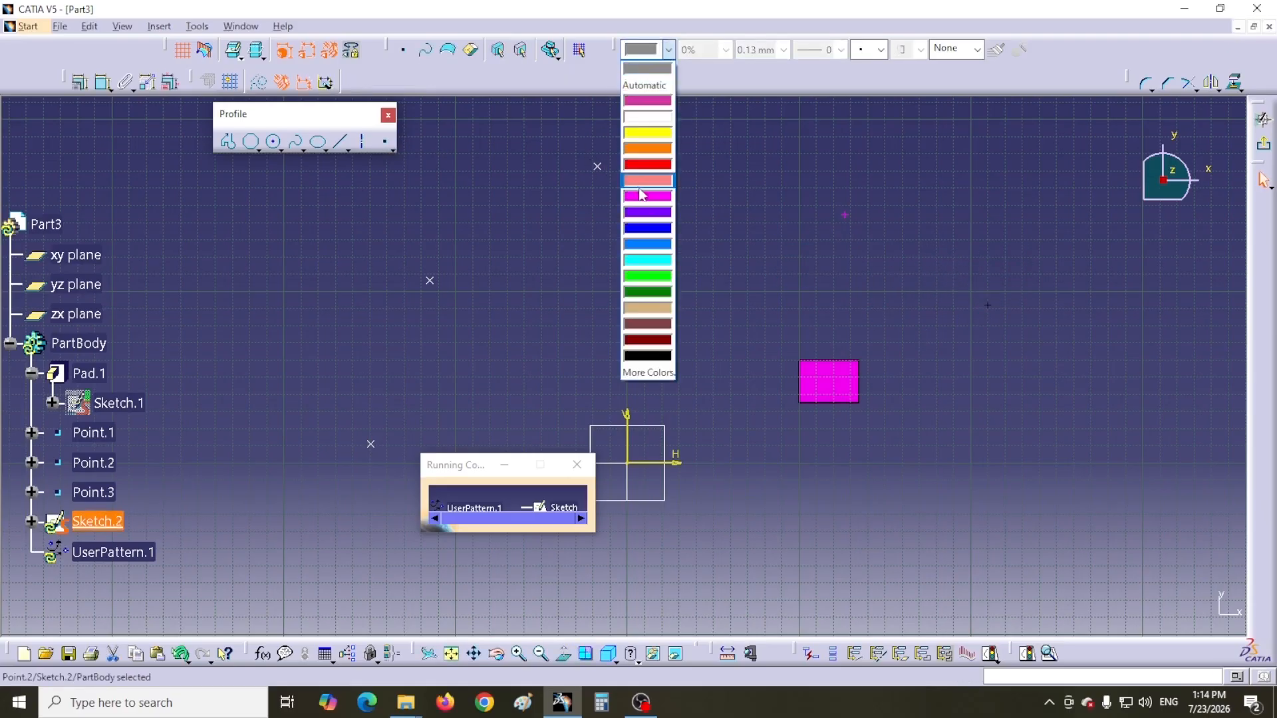
{"action": "left_click", "coordinate": [641, 196]}
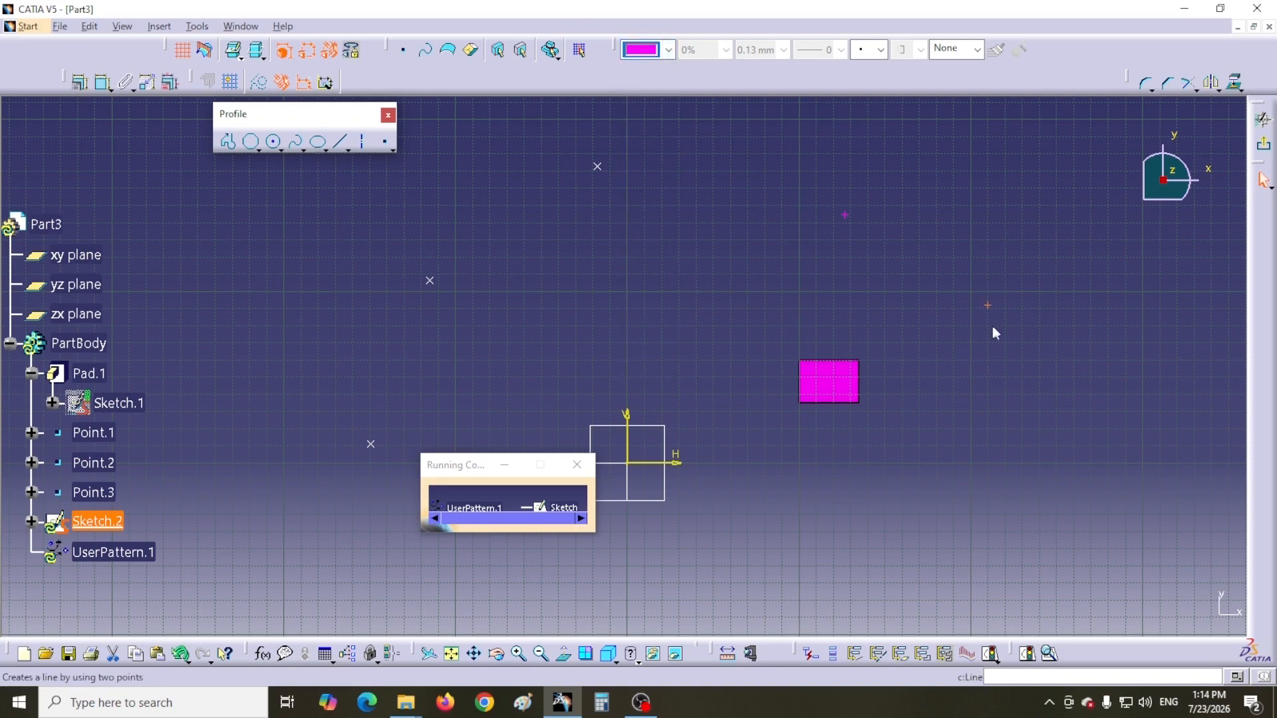
Place a third sketch point at about H 293 mm, V 54 mm and color it magenta
{"action": "left_click", "coordinate": [384, 140]}
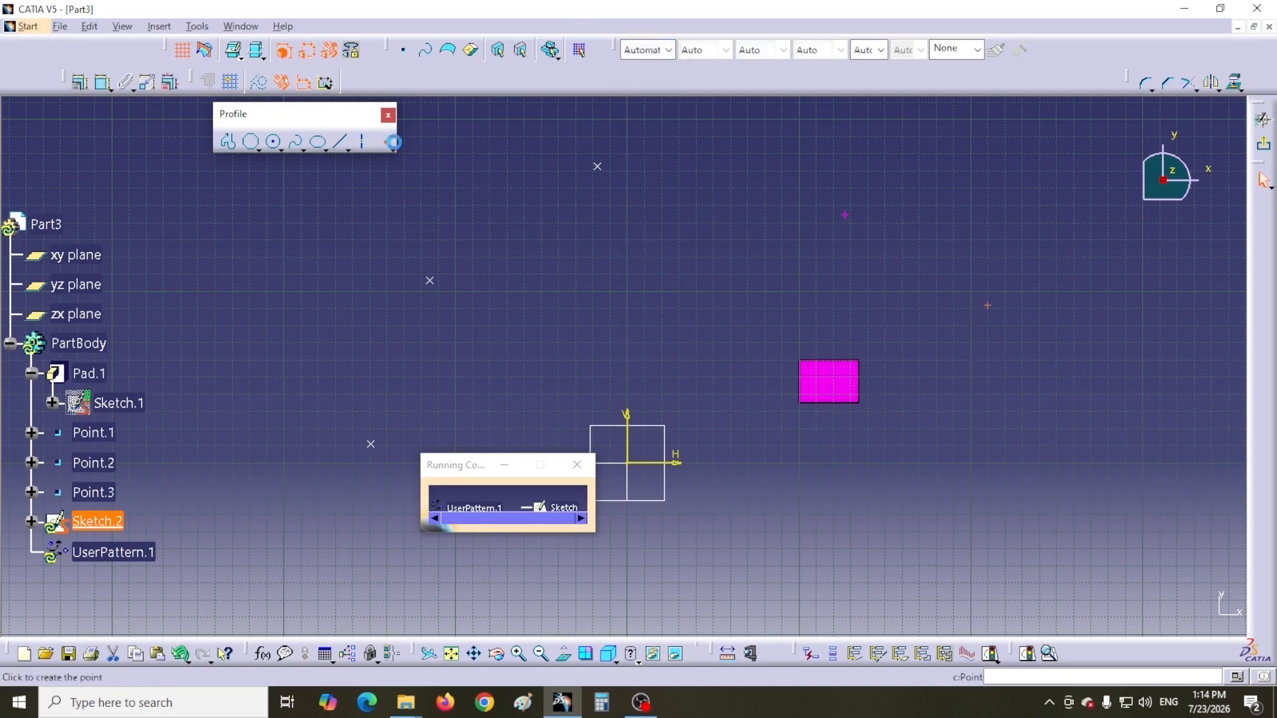
{"action": "left_click", "coordinate": [1131, 368]}
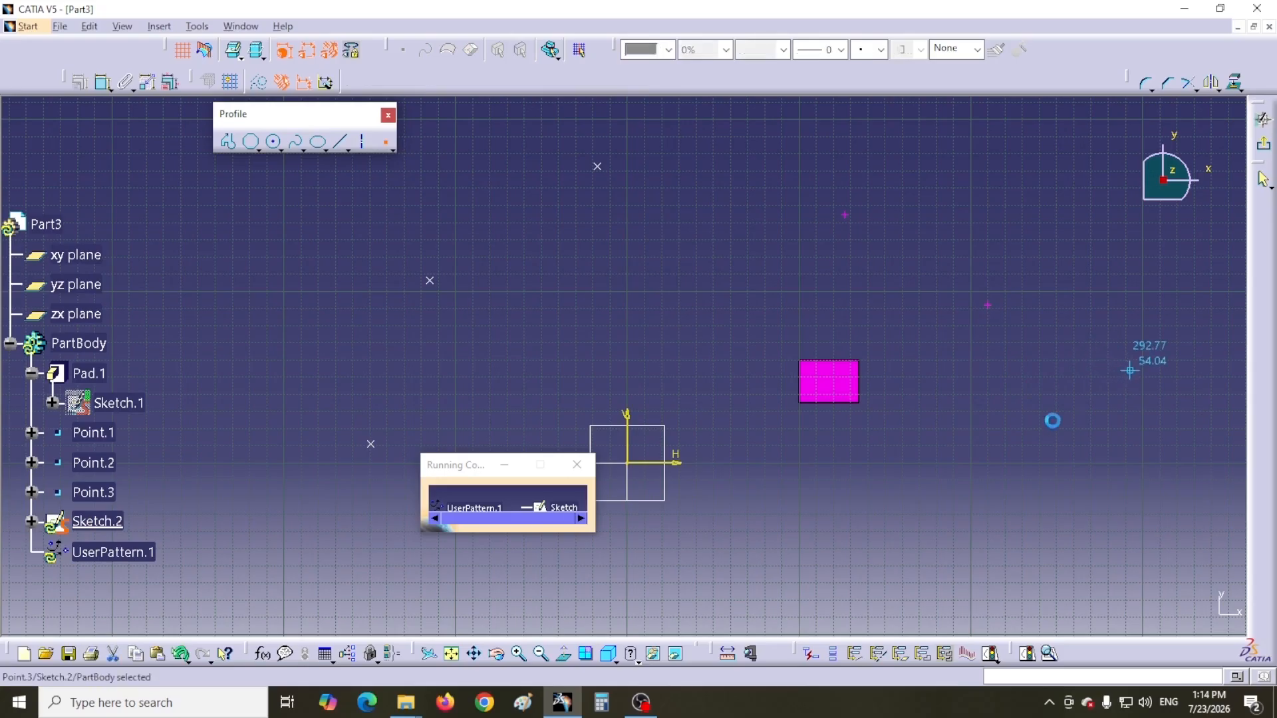
{"action": "left_click", "coordinate": [668, 50]}
{"action": "left_click", "coordinate": [643, 196]}
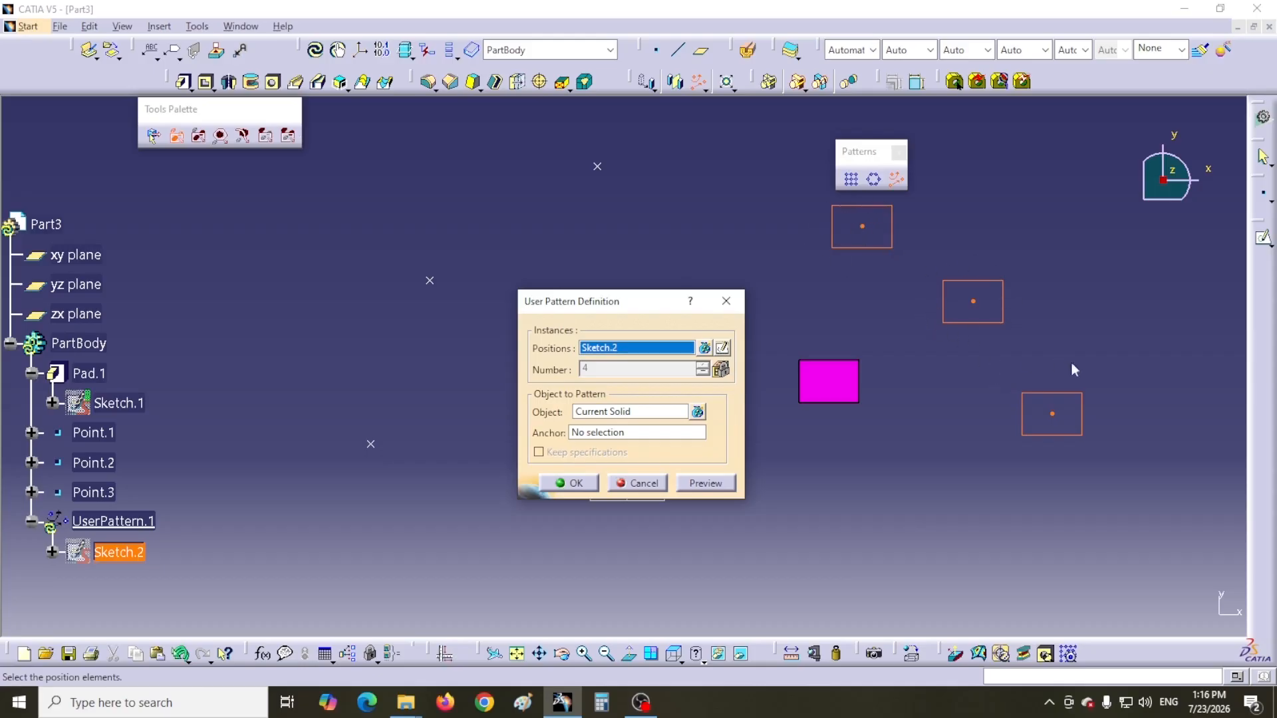
Replace Sketch.2 with Point.3 as the position of the user pattern
{"action": "left_click_drag", "start_coordinate": [630, 303], "coordinate": [681, 378]}
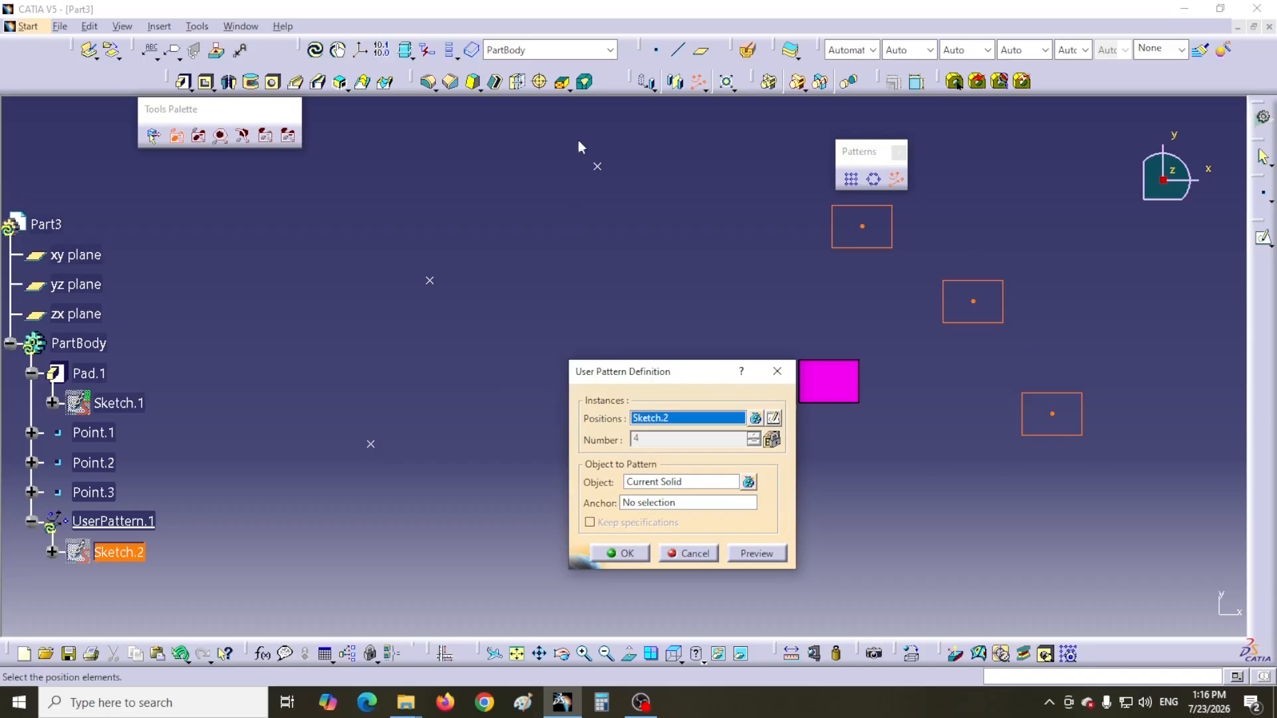
{"action": "left_click", "coordinate": [599, 171]}
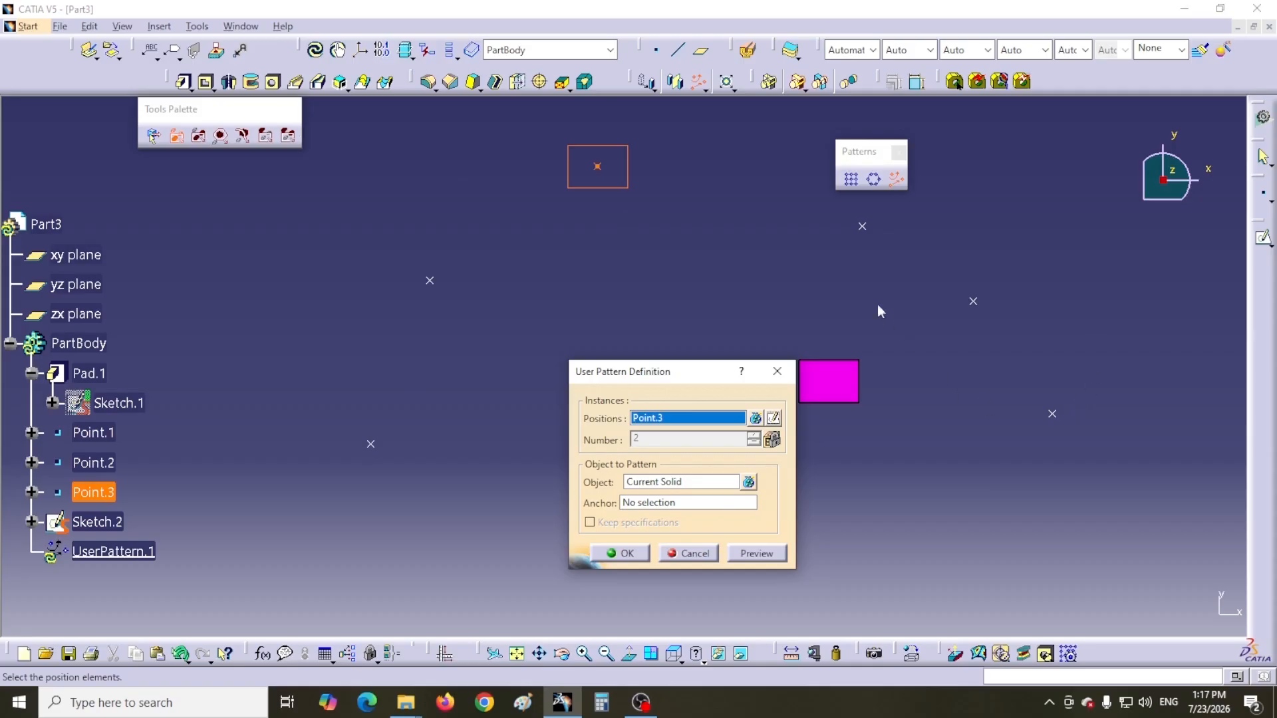
{"action": "left_click_drag", "start_coordinate": [665, 371], "coordinate": [634, 371]}
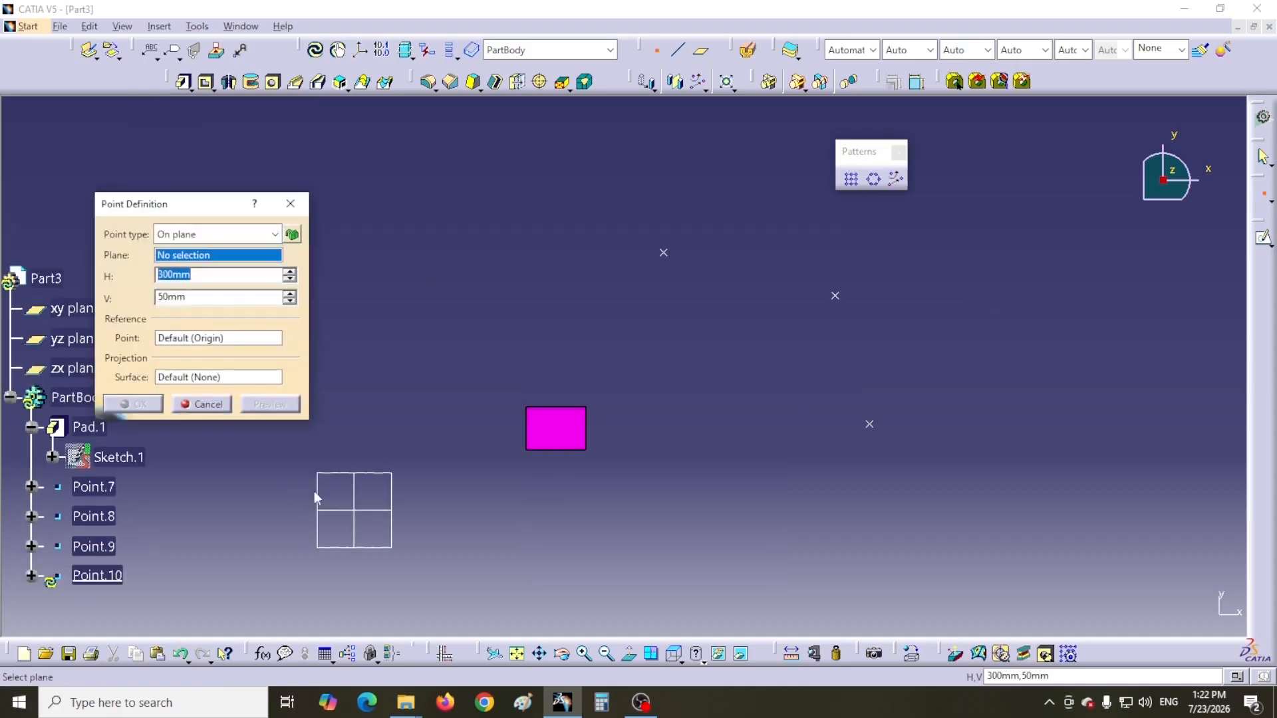
Create a point by coordinates at the origin, X 0 mm, Y 0 mm, Z 0 mm
{"action": "left_click", "coordinate": [238, 241]}
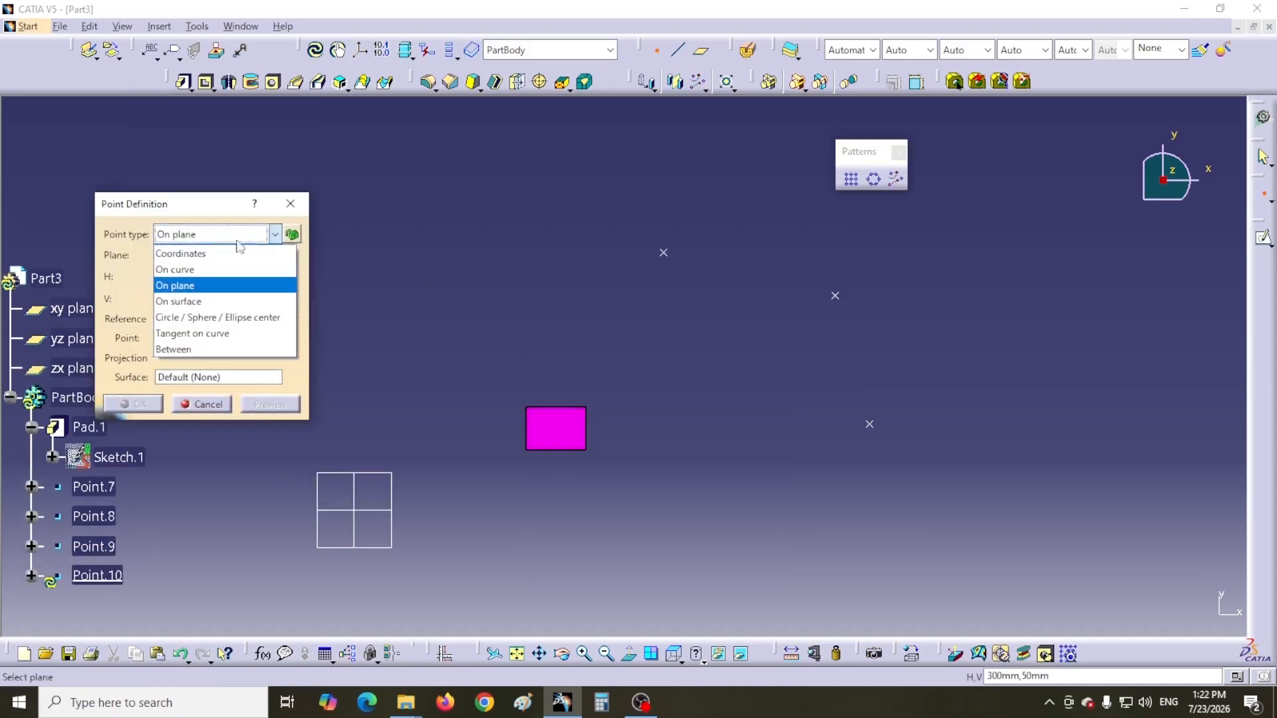
{"action": "left_click", "coordinate": [177, 253]}
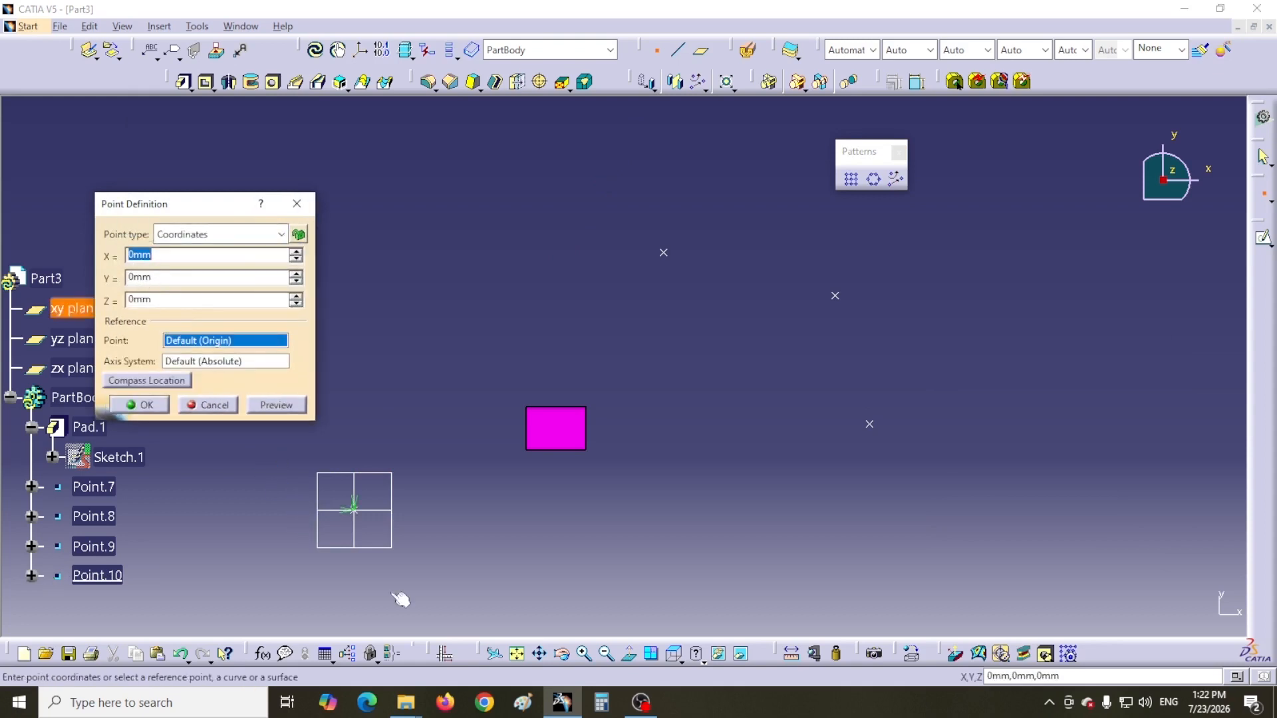
{"action": "left_click", "coordinate": [154, 402]}
Measure the inertia of the block's underside face and create its center of gravity point as geometry
{"action": "middle_click_drag", "start_coordinate": [644, 523], "coordinate": [637, 395]}
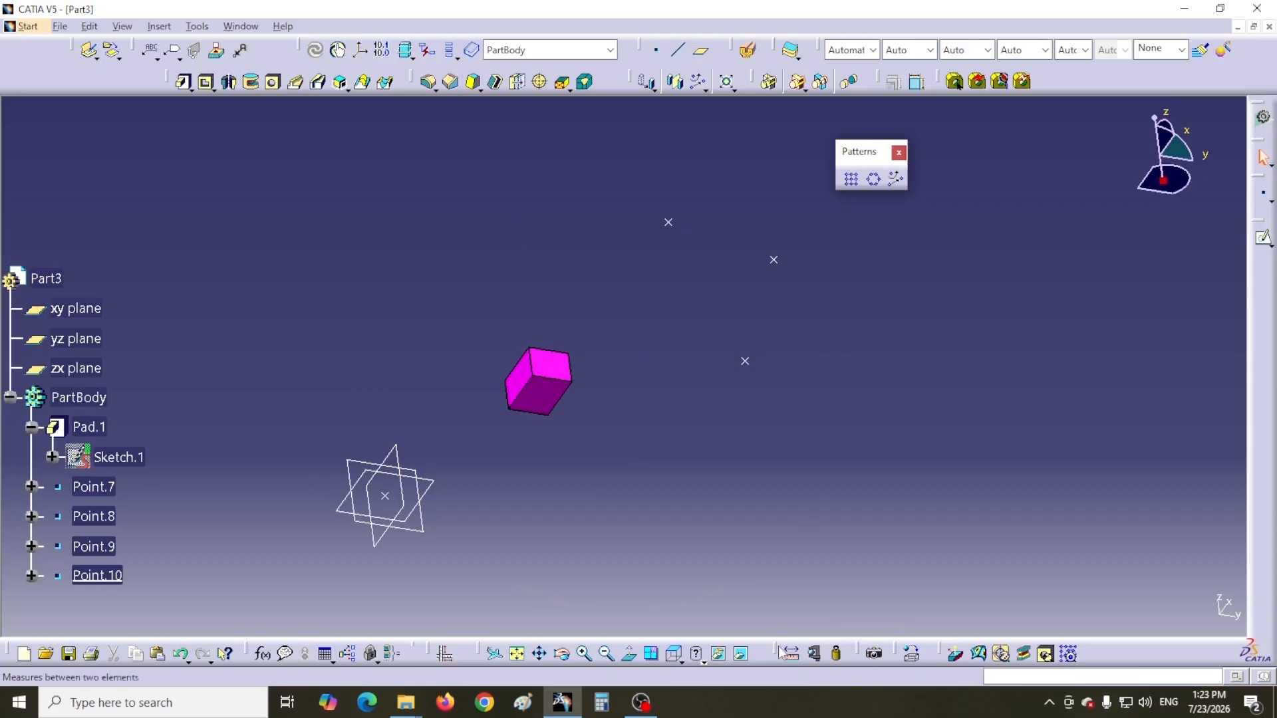
{"action": "left_click_drag", "start_coordinate": [1051, 603], "coordinate": [1034, 593]}
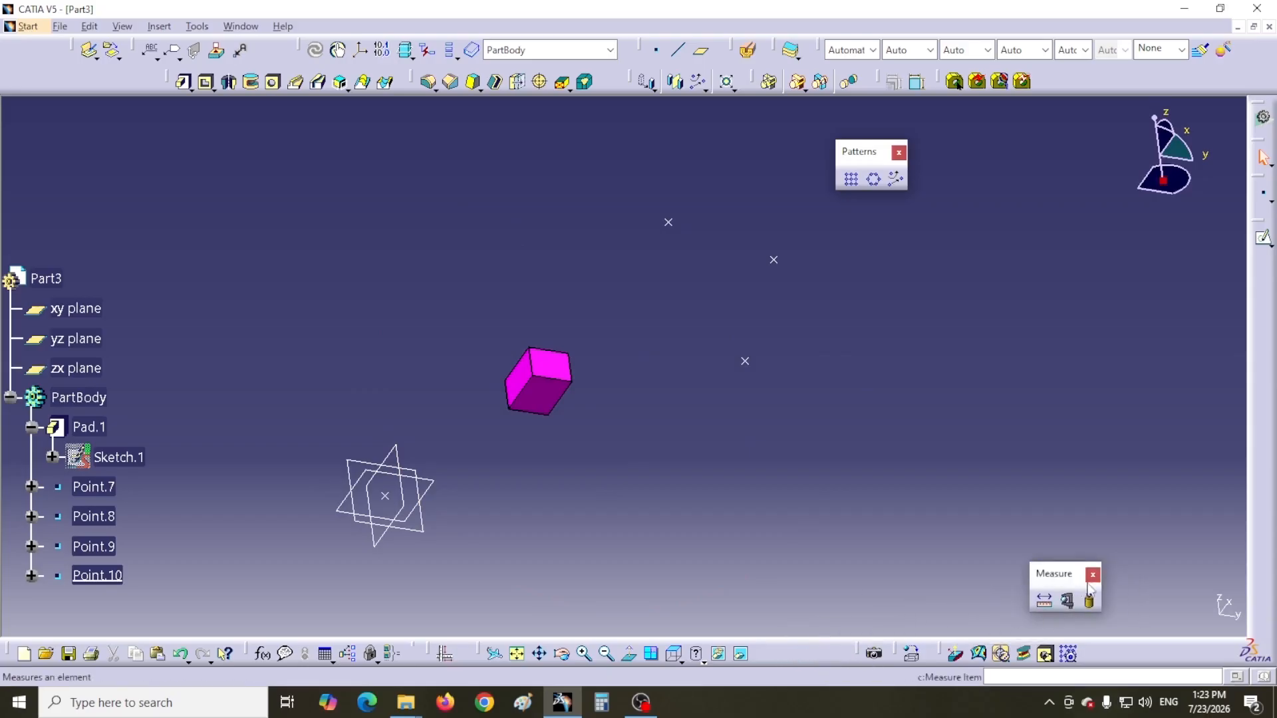
{"action": "left_click", "coordinate": [1090, 602]}
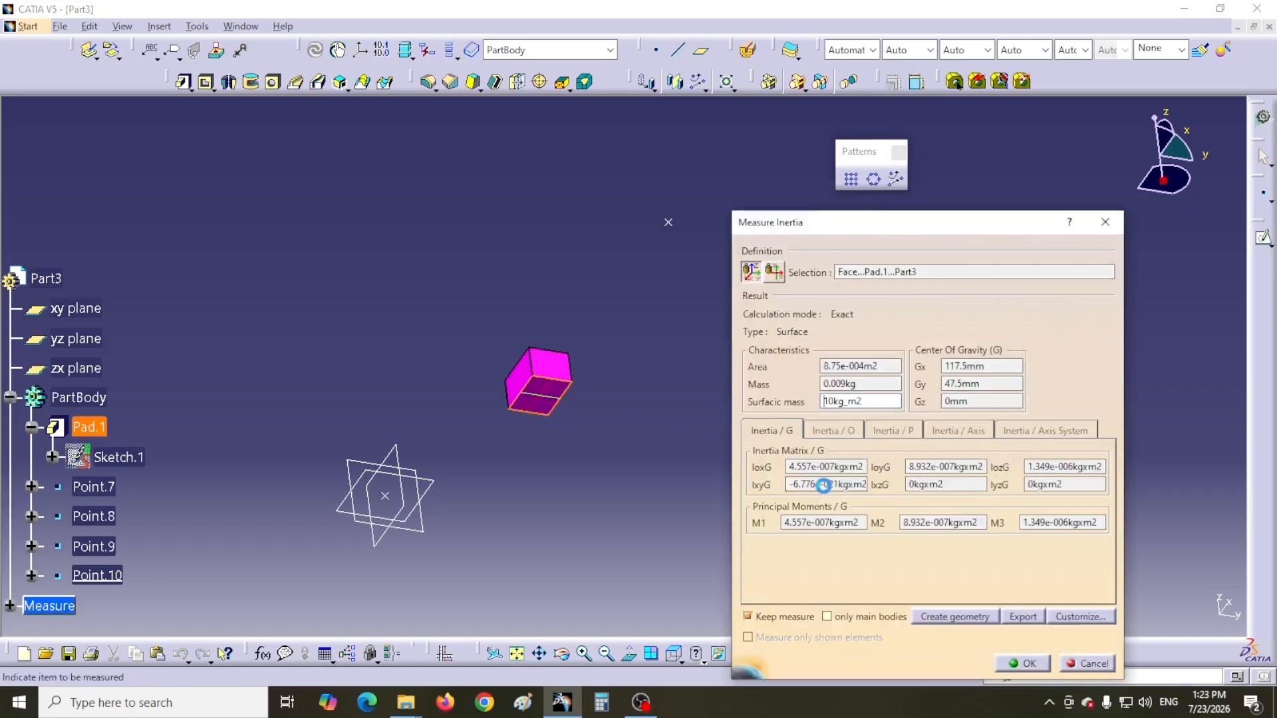
{"action": "left_click", "coordinate": [969, 617]}
{"action": "left_click", "coordinate": [1090, 563]}
{"action": "left_click", "coordinate": [1130, 608]}
{"action": "left_click", "coordinate": [1022, 663]}
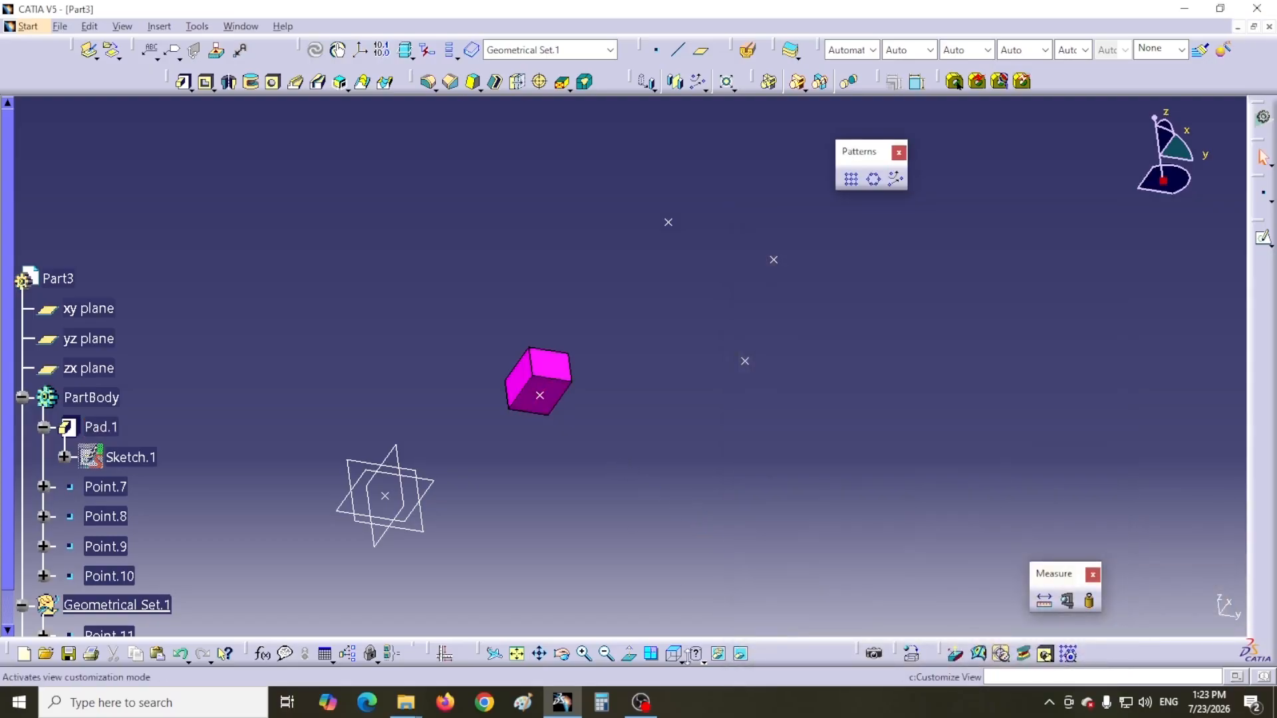
In the top view, measure the distance between the block's center of gravity point and the origin point, keeping the measure
{"action": "left_click", "coordinate": [673, 654]}
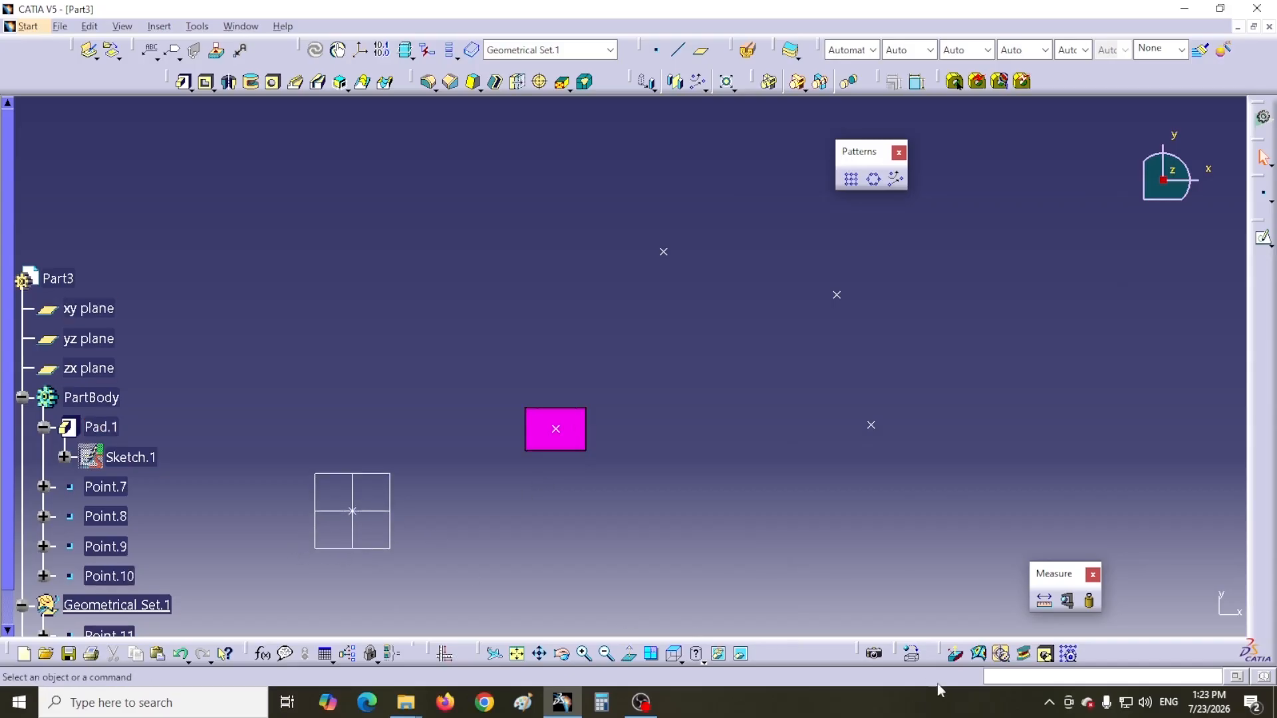
{"action": "left_click", "coordinate": [1043, 601]}
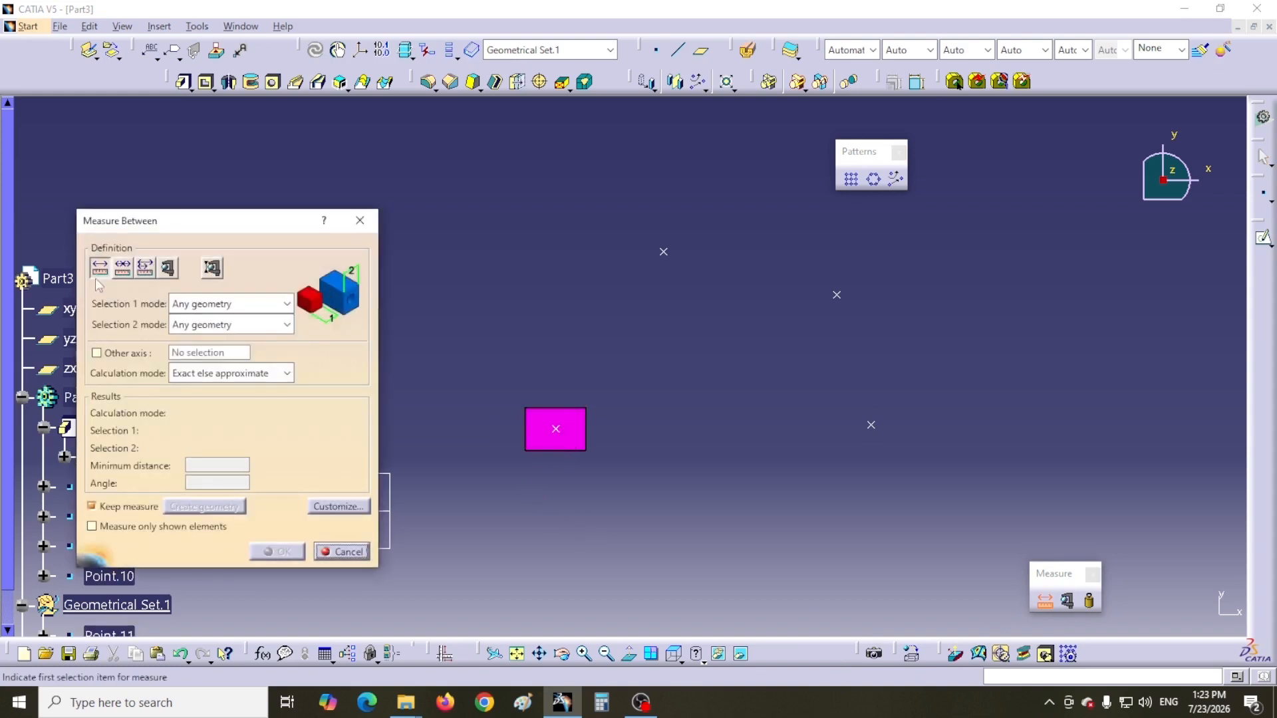
{"action": "left_click_drag", "start_coordinate": [219, 223], "coordinate": [158, 167]}
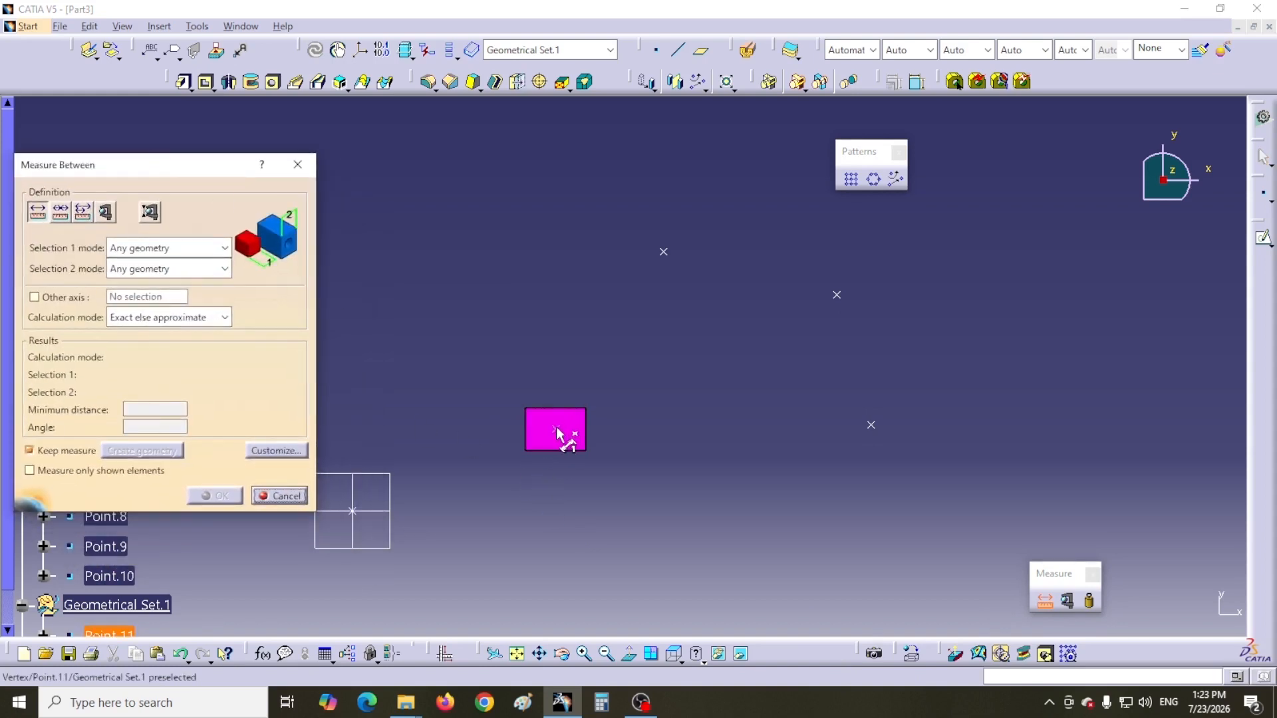
{"action": "left_click", "coordinate": [353, 510]}
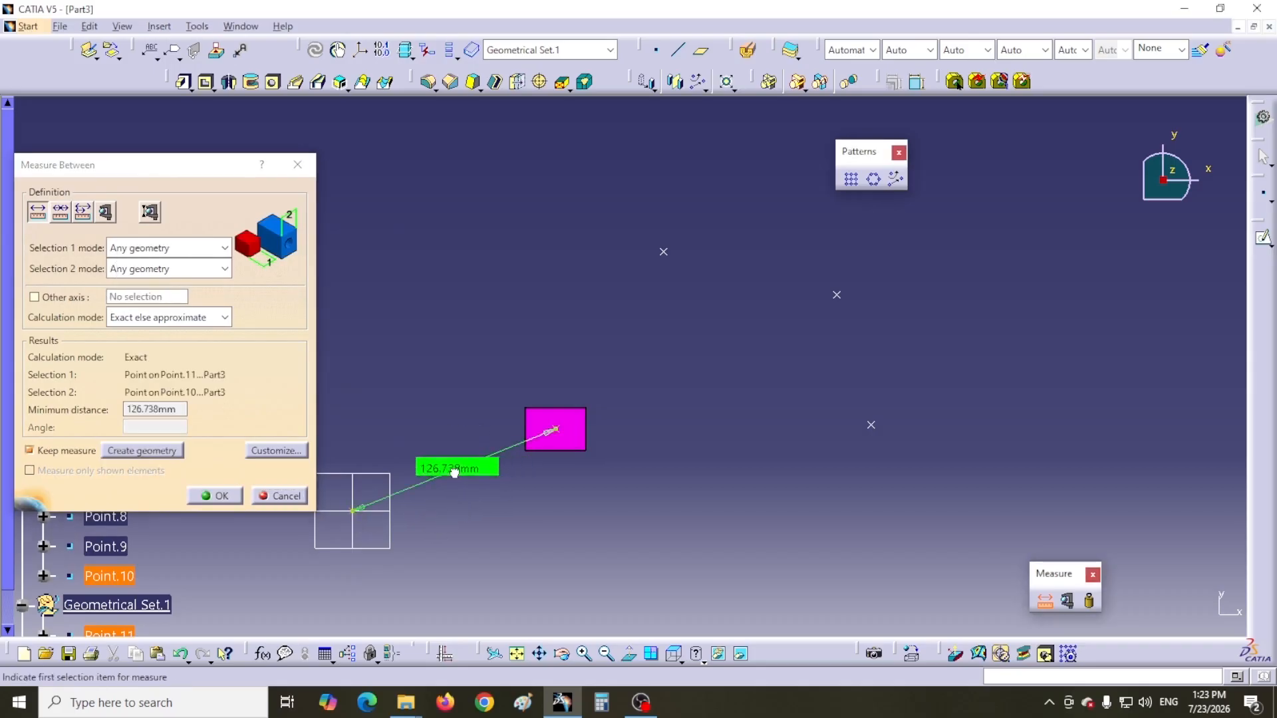
{"action": "left_click", "coordinate": [214, 495]}
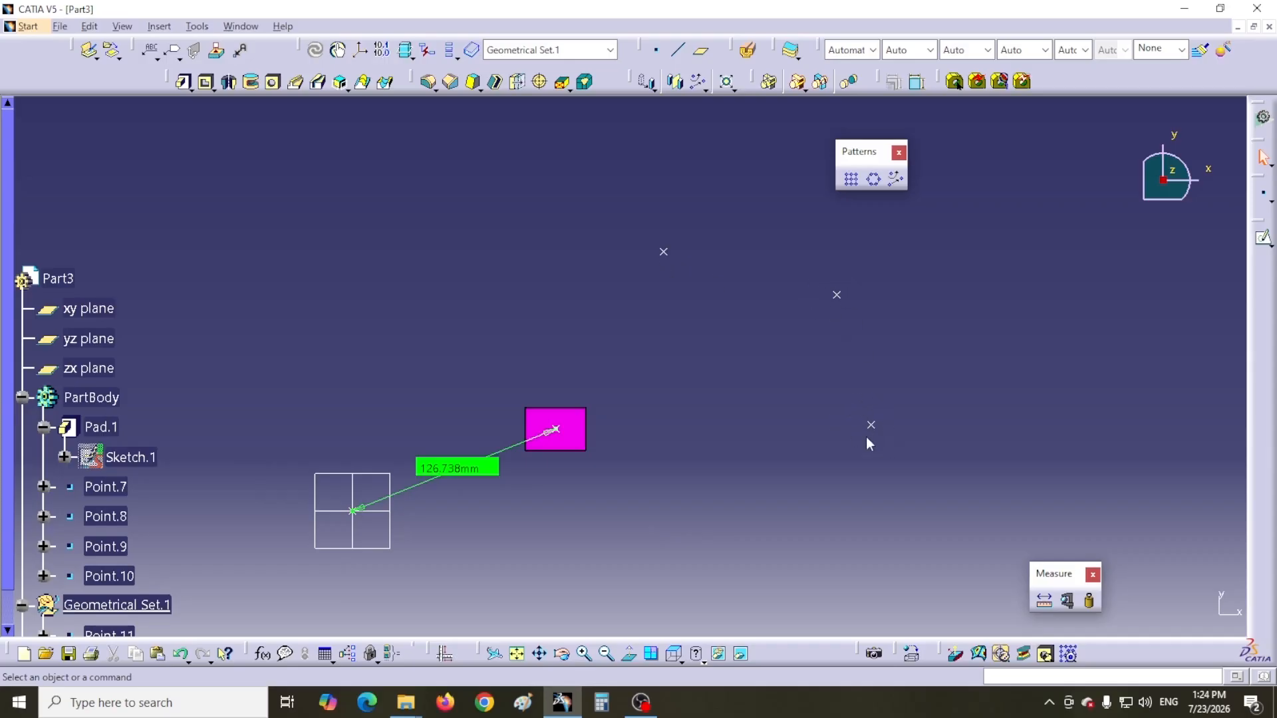
Measure the distance from the origin point to Point.7 and move its label clear of the block
{"action": "left_click", "coordinate": [1044, 601]}
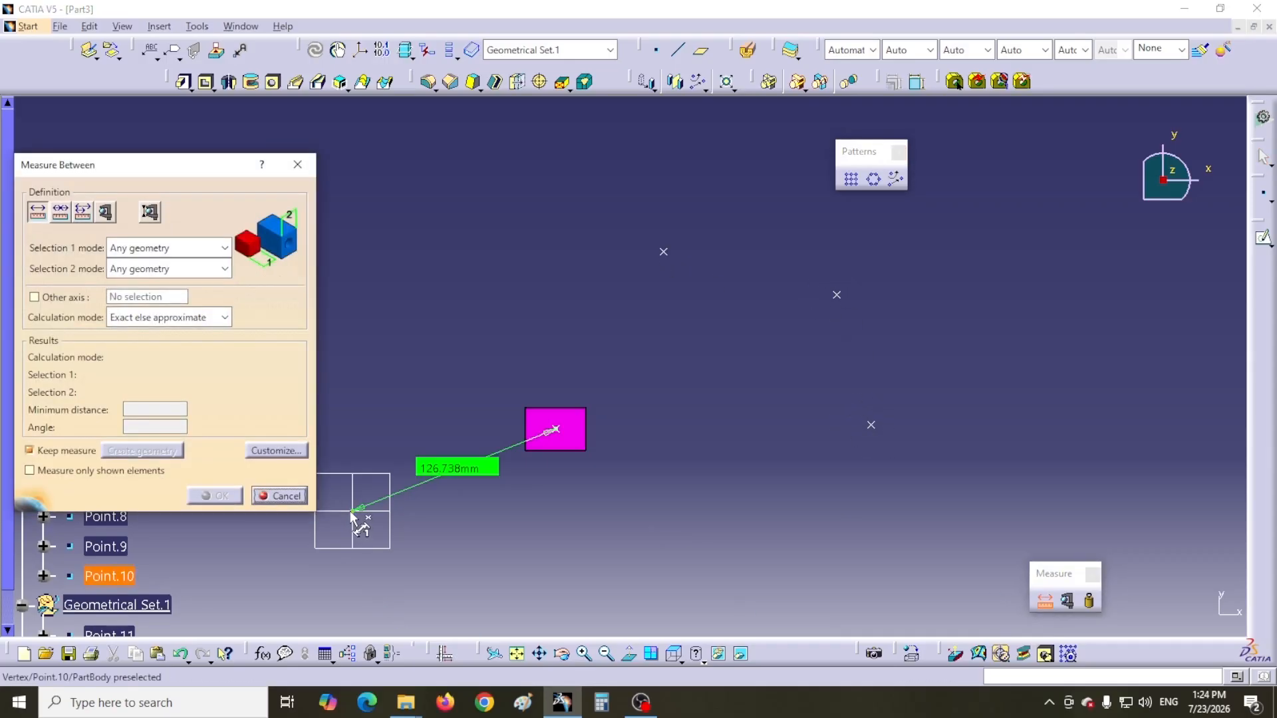
{"action": "left_click", "coordinate": [352, 512]}
{"action": "left_click", "coordinate": [663, 252]}
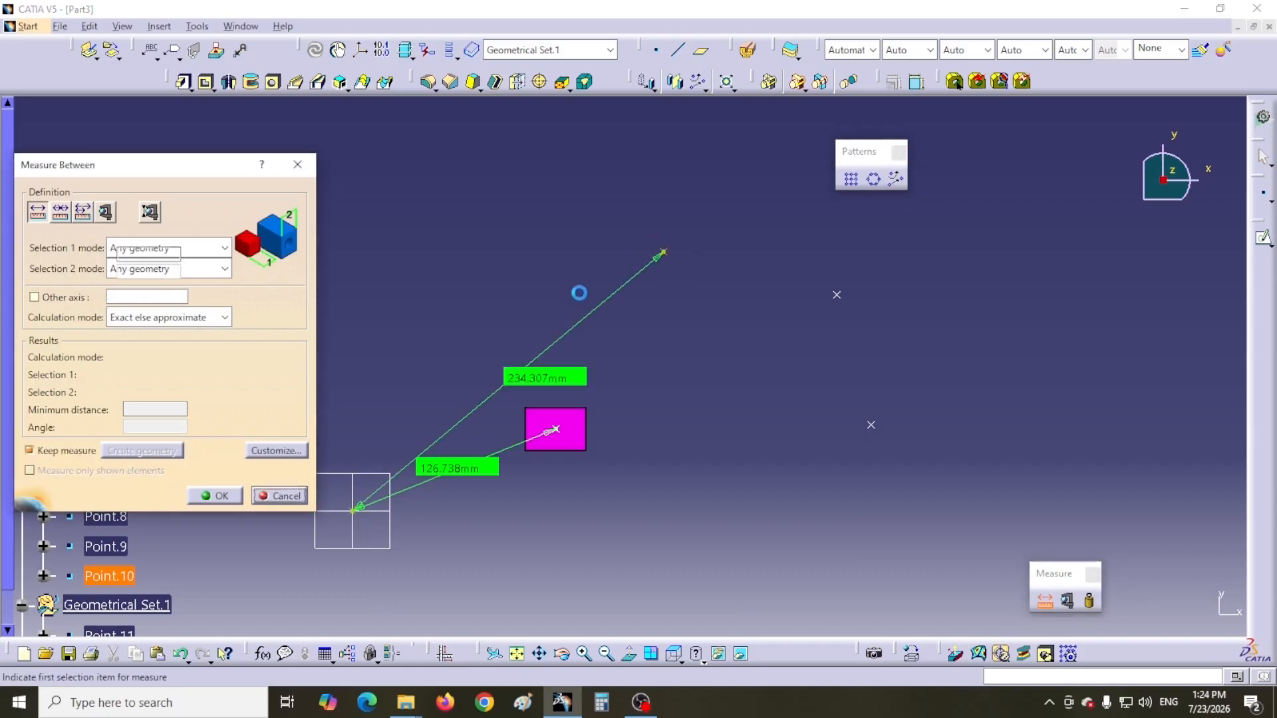
{"action": "left_click_drag", "start_coordinate": [544, 377], "coordinate": [506, 391]}
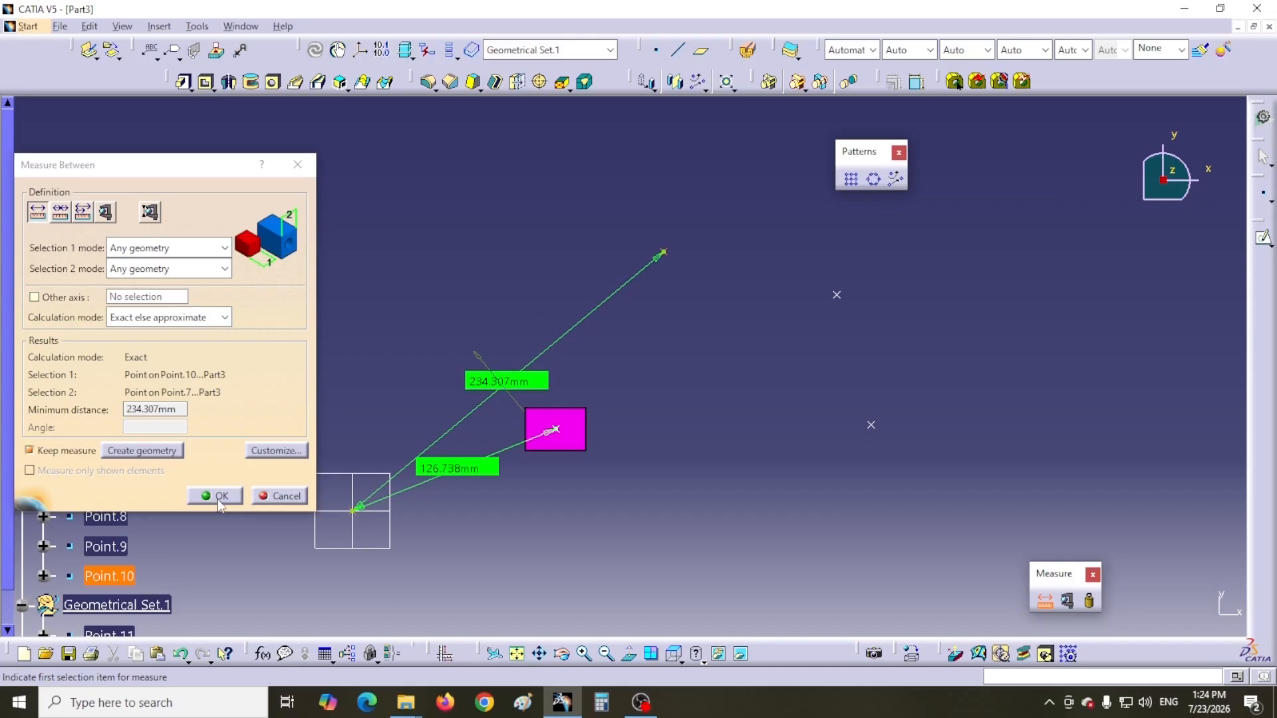
{"action": "left_click", "coordinate": [219, 499]}
Measure the distances from Point.7 to Point.8 and from Point.8 to Point.9, keeping both measures
{"action": "left_click", "coordinate": [1045, 601]}
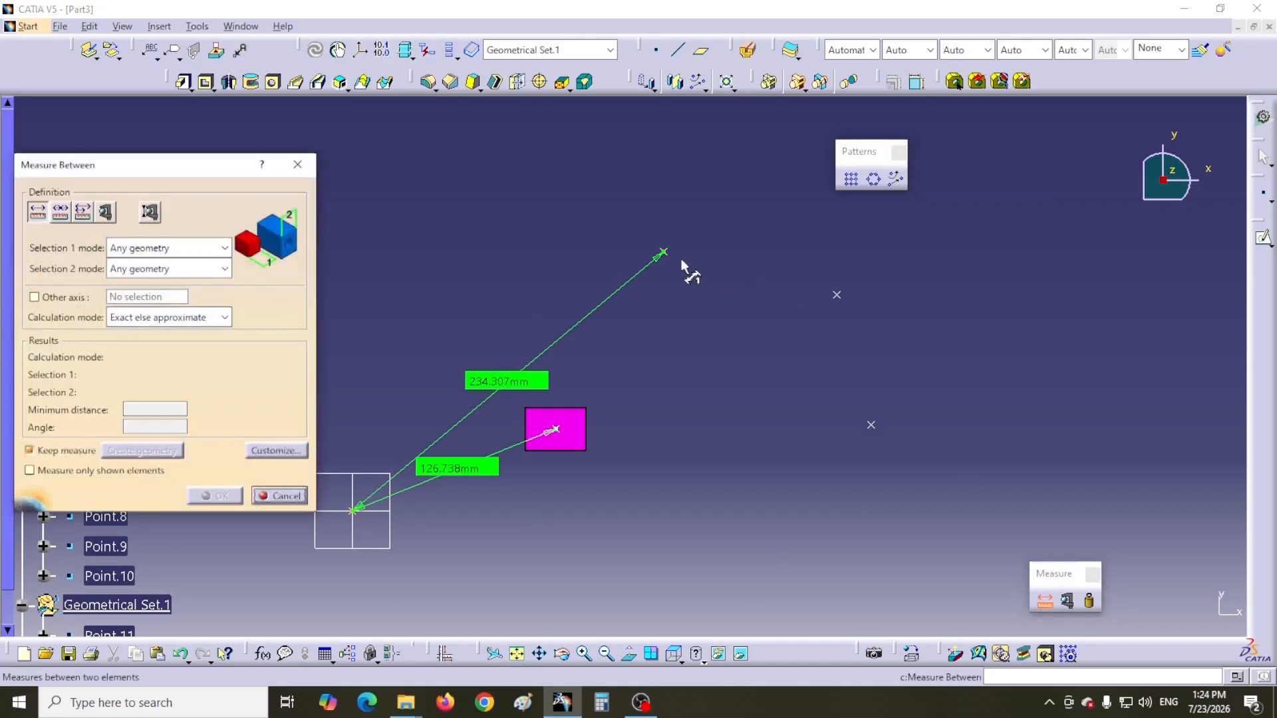
{"action": "left_click", "coordinate": [664, 253]}
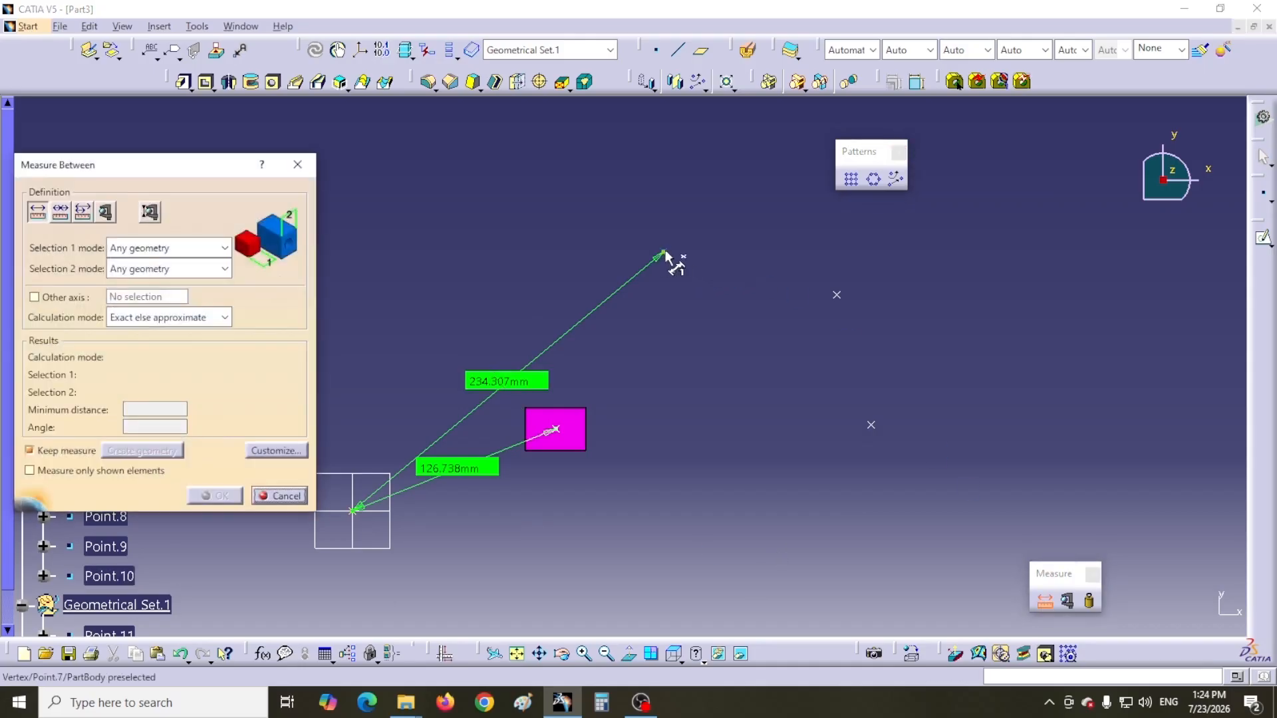
{"action": "left_click", "coordinate": [837, 295]}
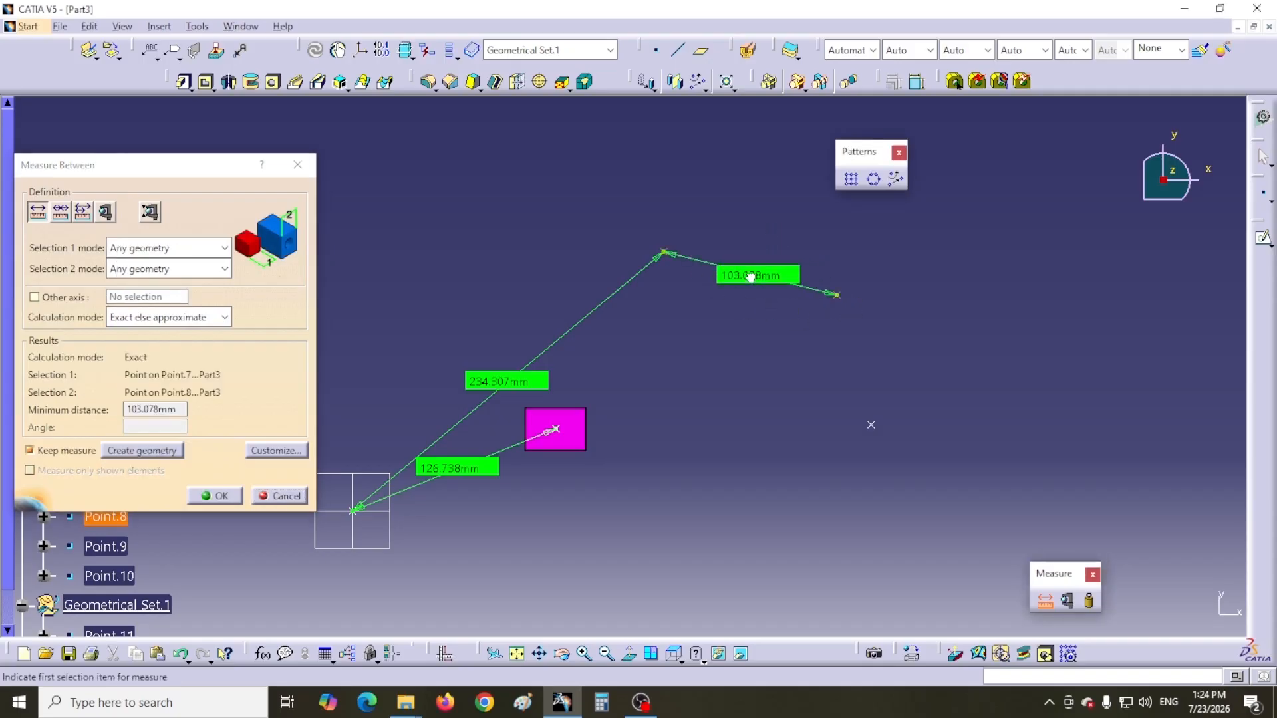
{"action": "left_click", "coordinate": [219, 497]}
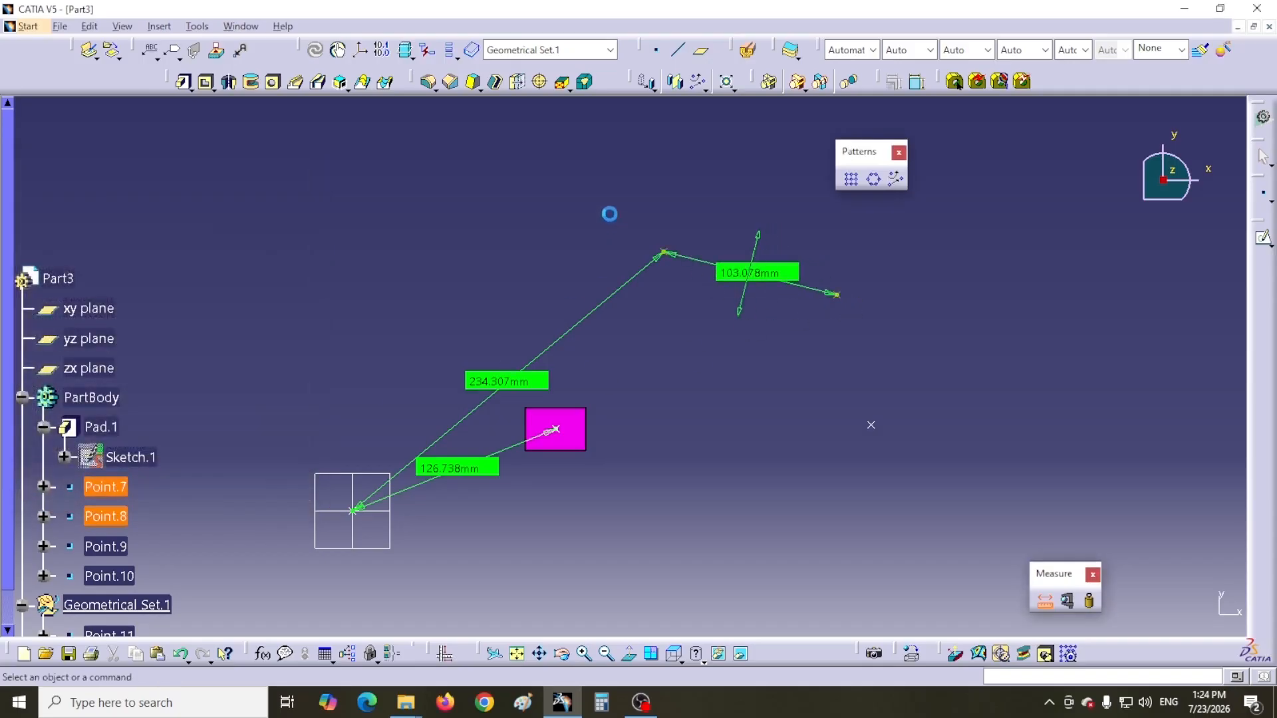
{"action": "left_click", "coordinate": [1044, 600]}
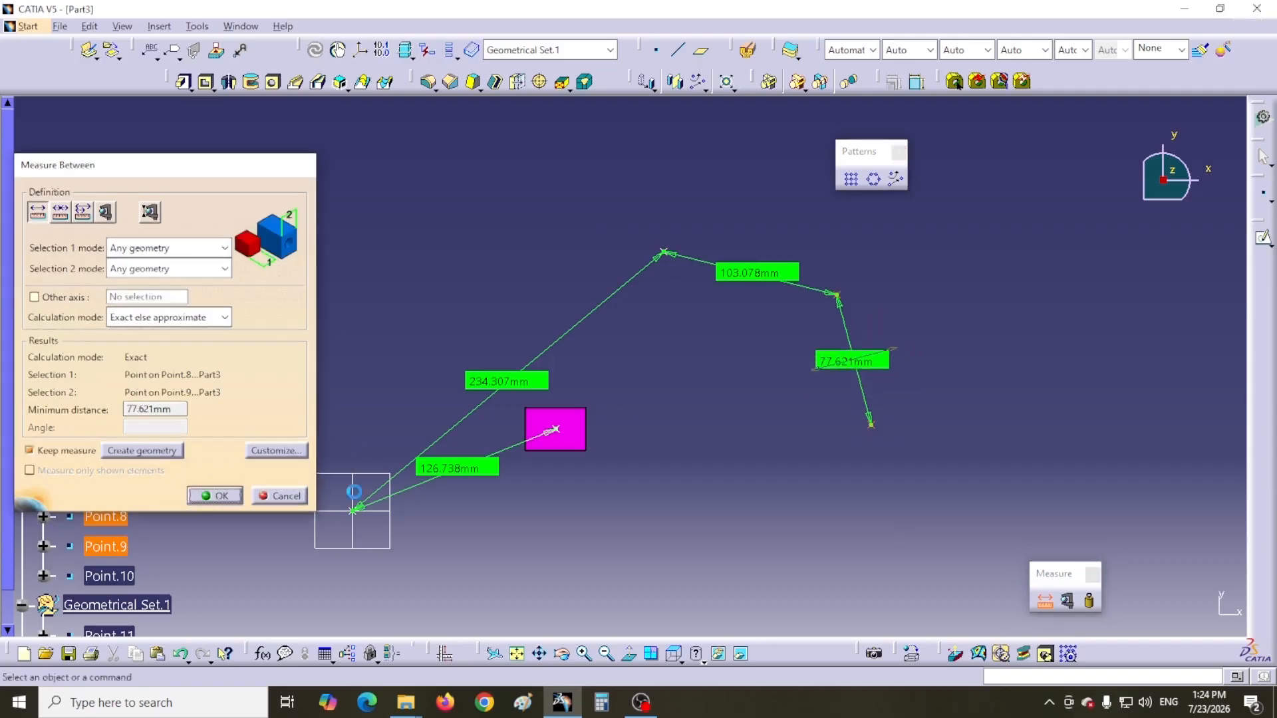
{"action": "left_click", "coordinate": [215, 496]}
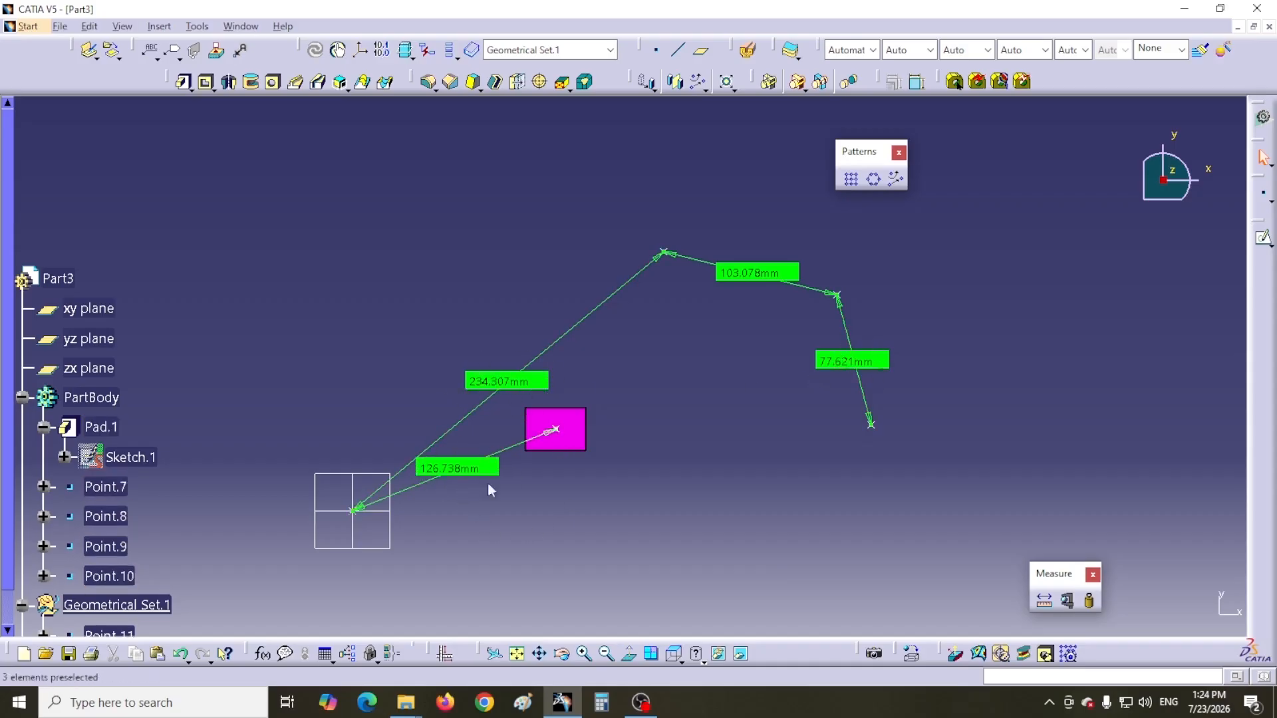
Create a user pattern of the current solid with Point.7, Point.8 and Point.9 as the instance positions
{"action": "left_click", "coordinate": [896, 178]}
{"action": "left_click_drag", "start_coordinate": [579, 289], "coordinate": [968, 297]}
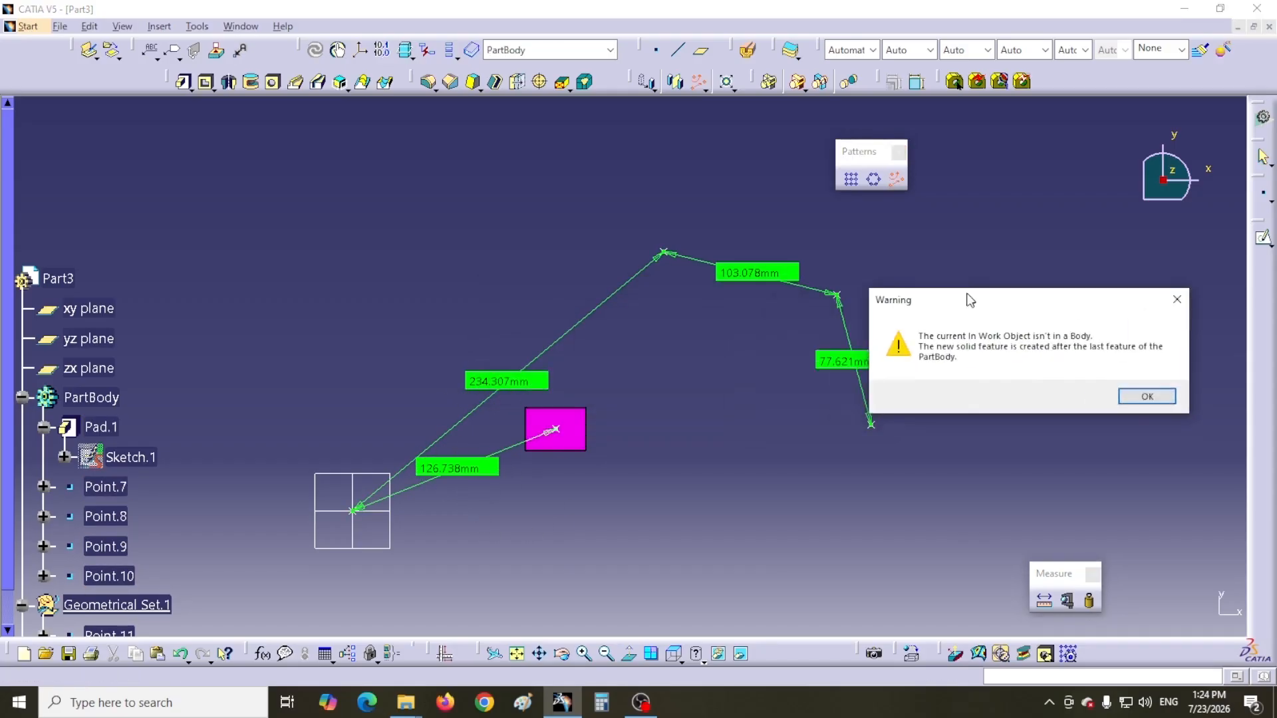
{"action": "left_click", "coordinate": [1145, 394]}
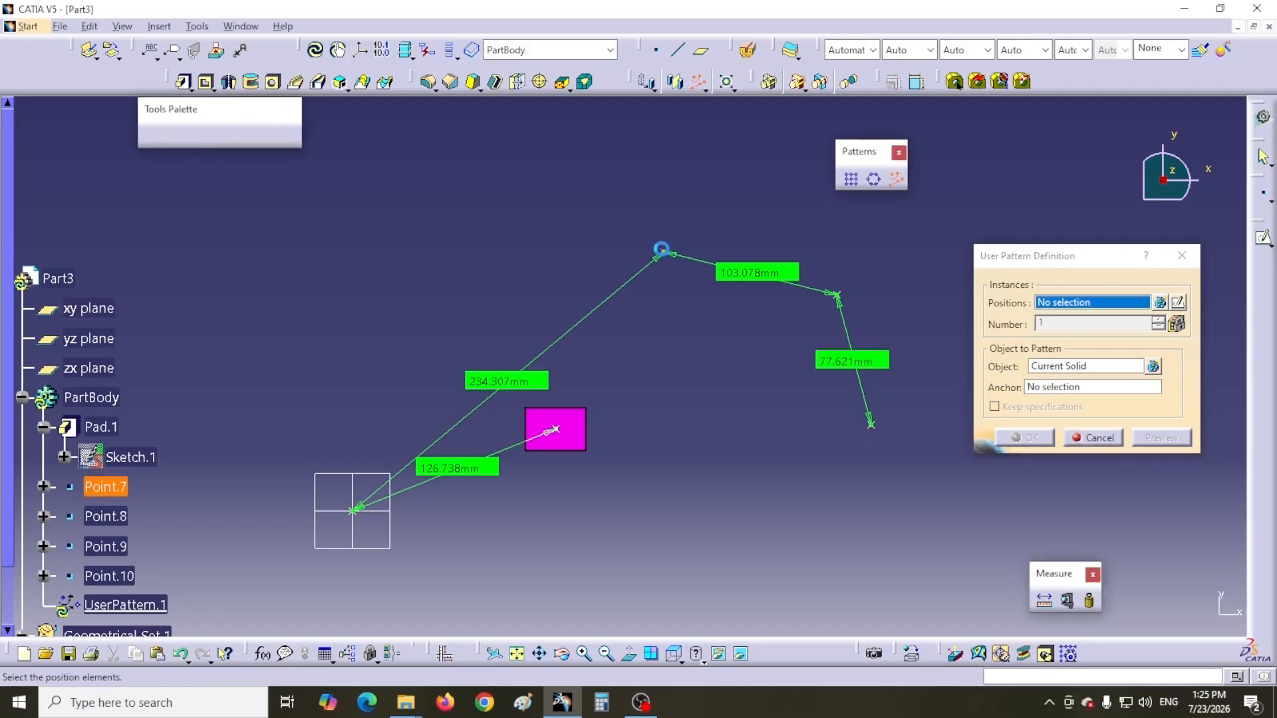
{"action": "left_click", "coordinate": [663, 253]}
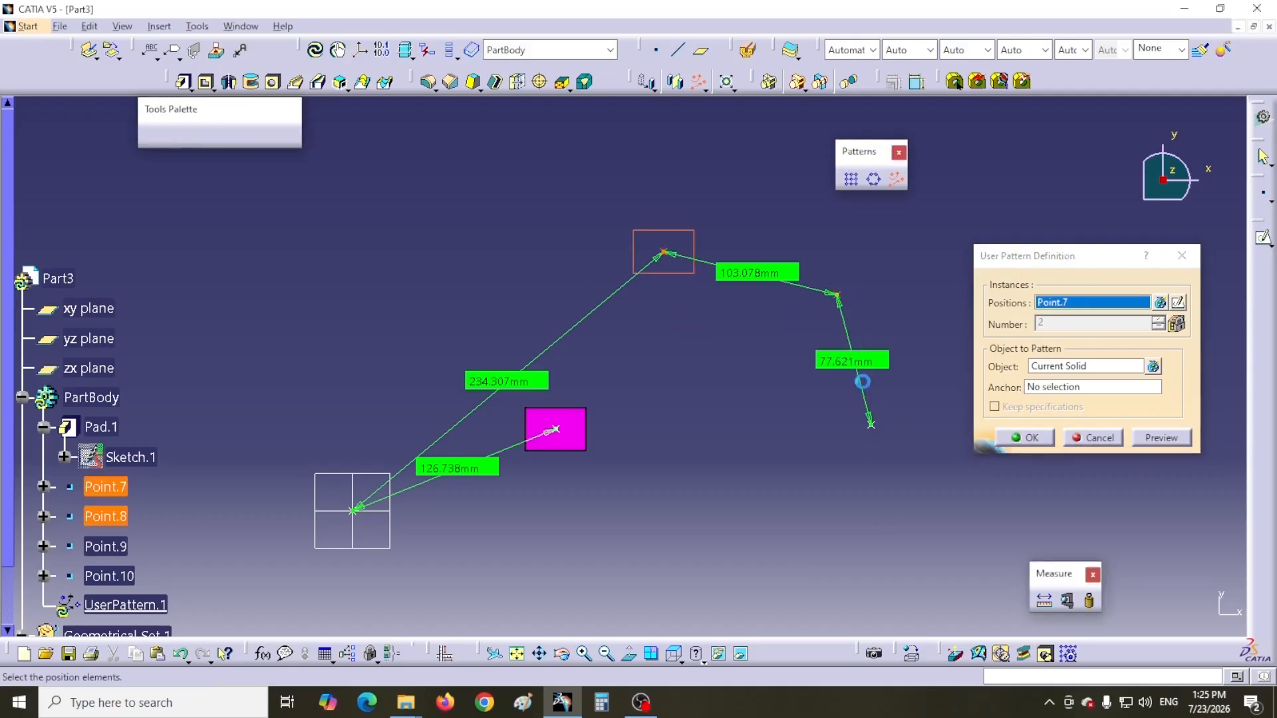
{"action": "left_click", "coordinate": [837, 295]}
{"action": "left_click", "coordinate": [871, 426]}
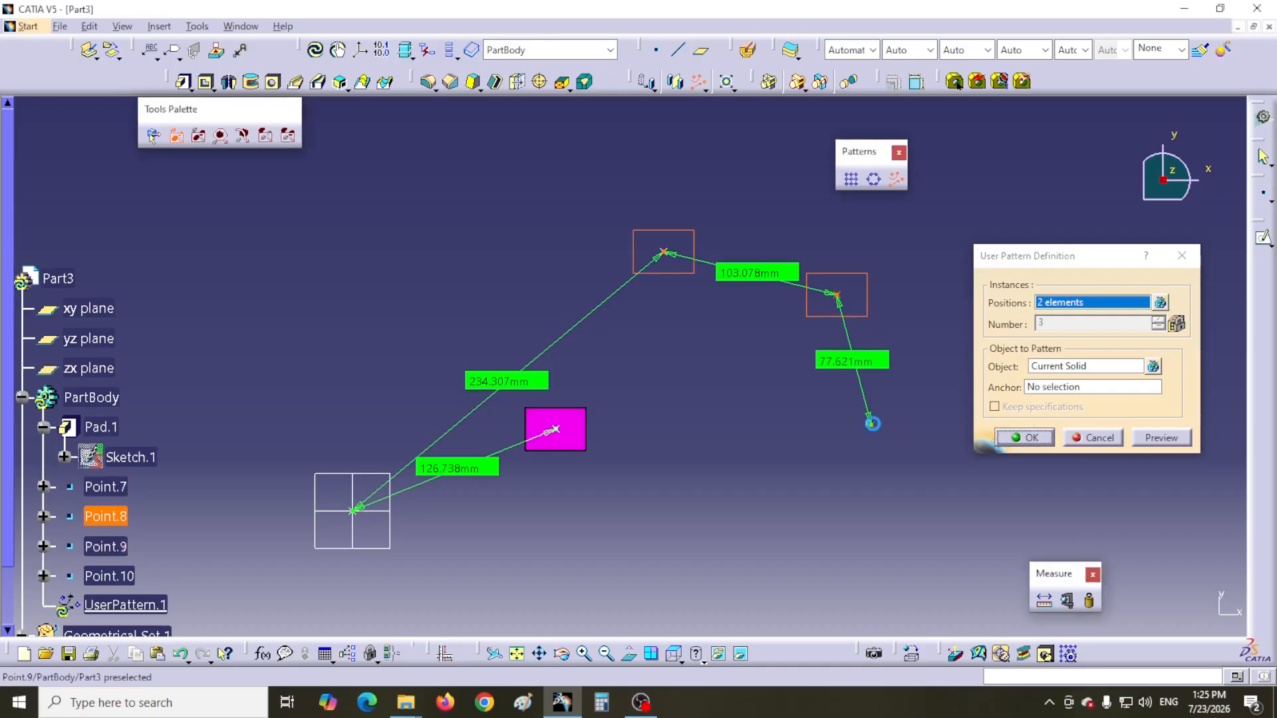
{"action": "left_click_drag", "start_coordinate": [1066, 266], "coordinate": [251, 203]}
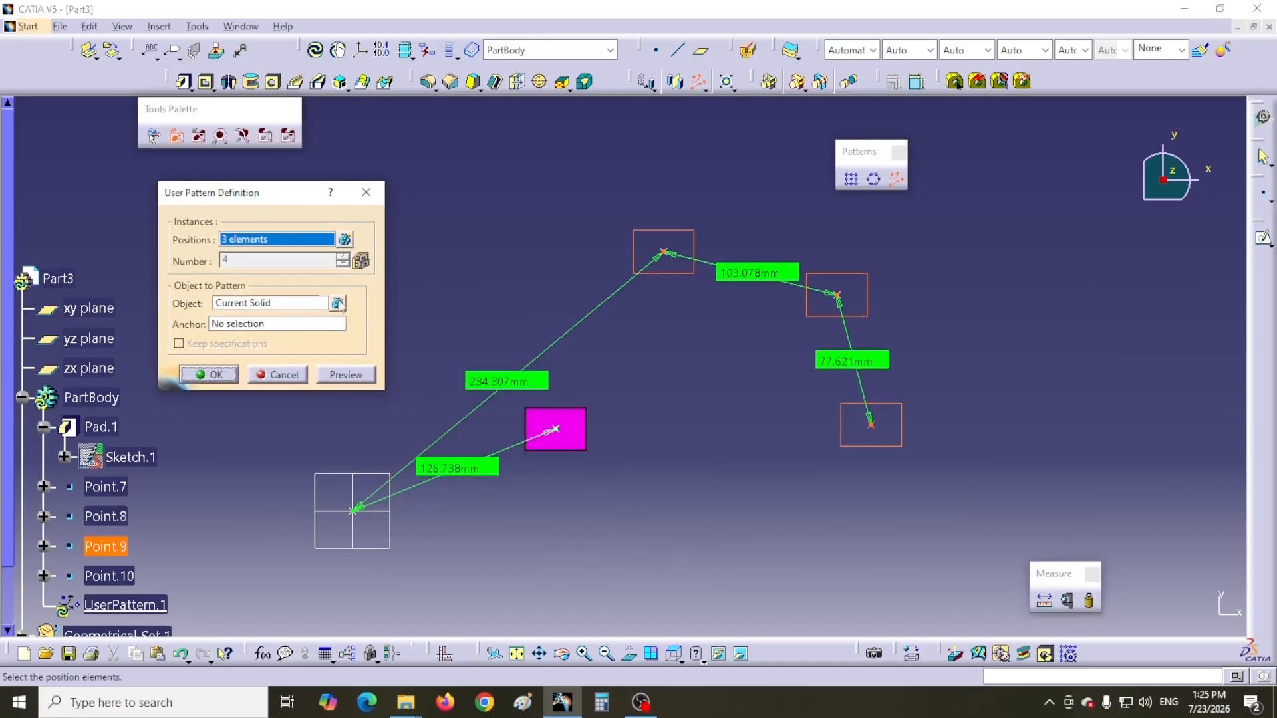
{"action": "left_click", "coordinate": [210, 374]}
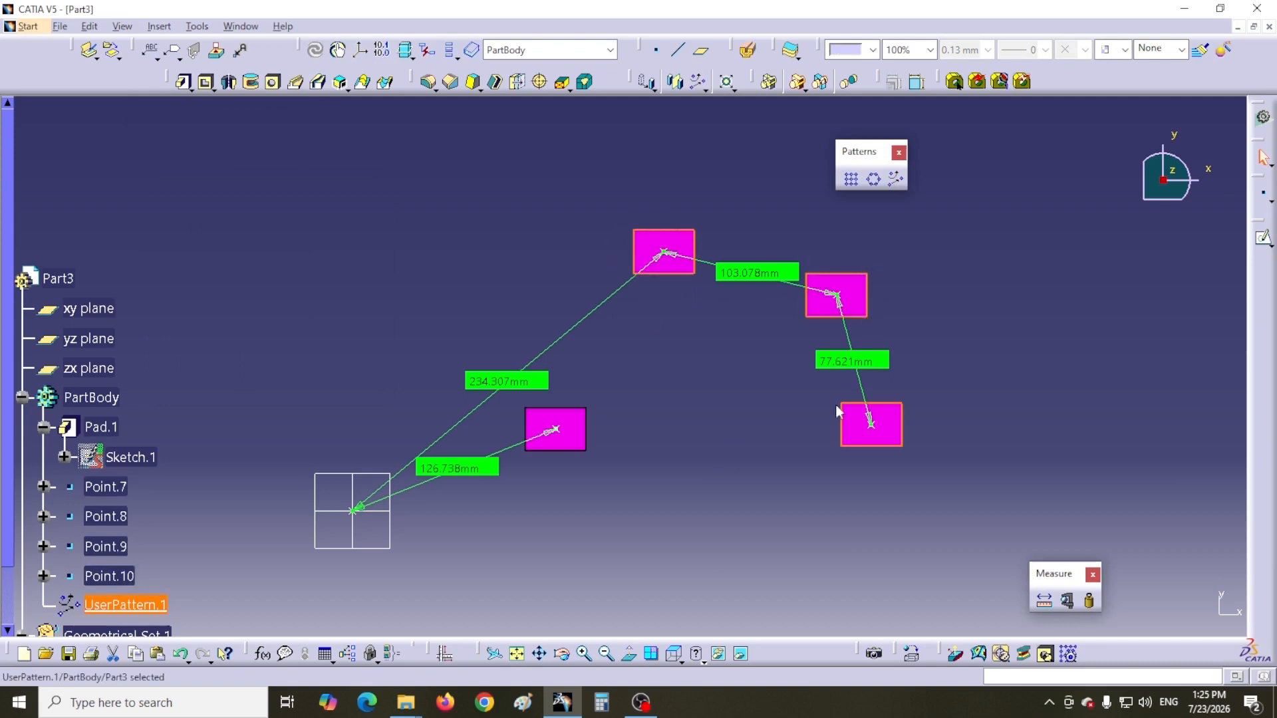
Hide Point.9, Point.10 and Point.8 in the PartBody
{"action": "right_click", "coordinate": [122, 548]}
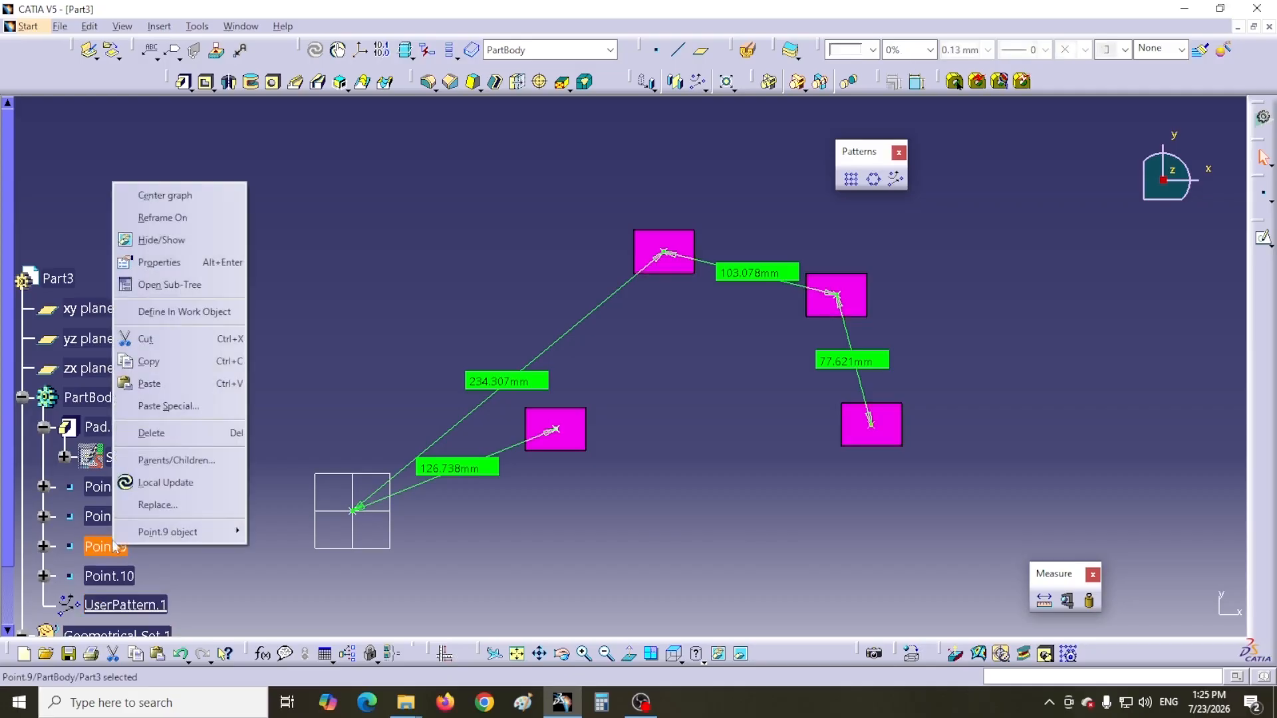
{"action": "left_click", "coordinate": [168, 242]}
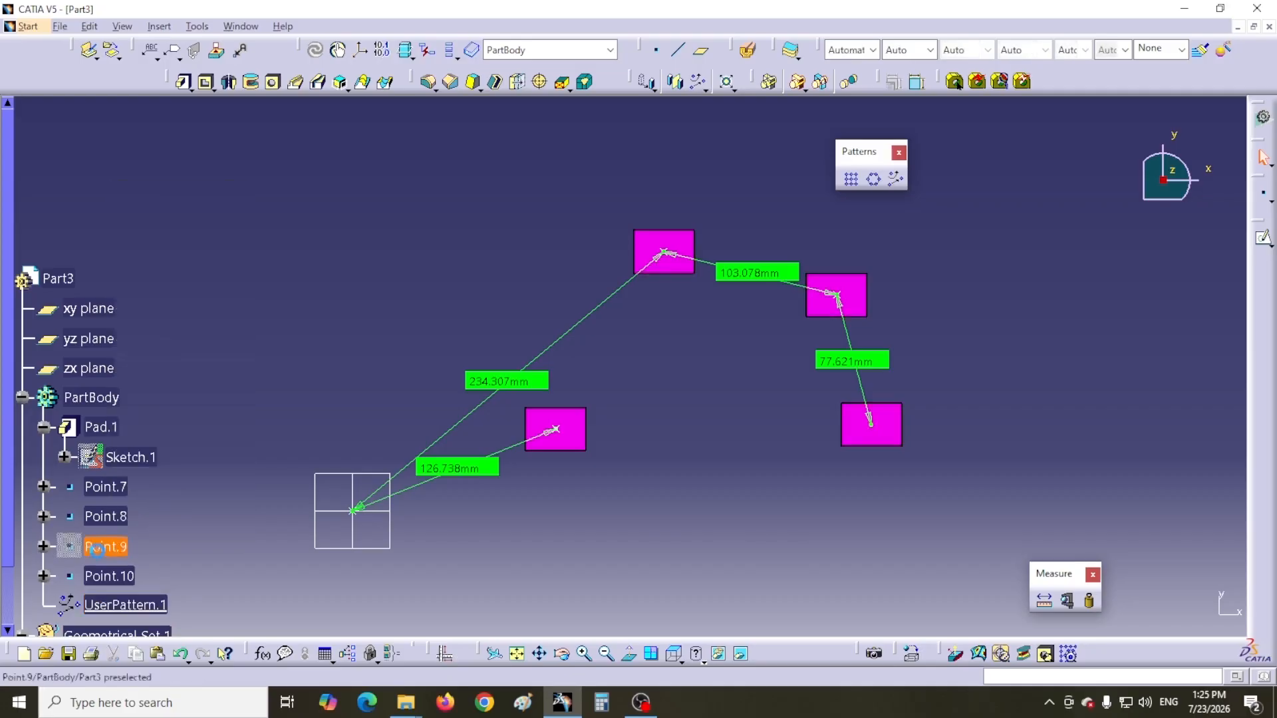
{"action": "right_click", "coordinate": [130, 580]}
{"action": "left_click", "coordinate": [193, 274]}
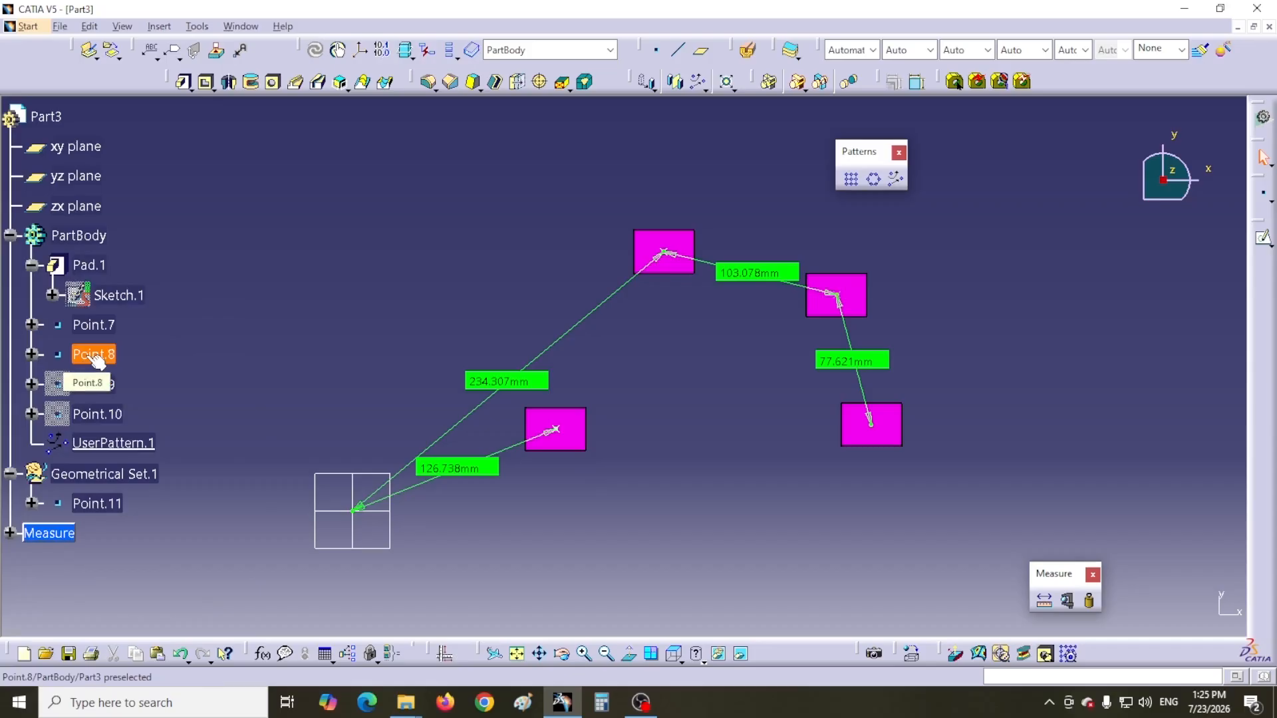
{"action": "right_click", "coordinate": [97, 360]}
{"action": "left_click", "coordinate": [136, 384]}
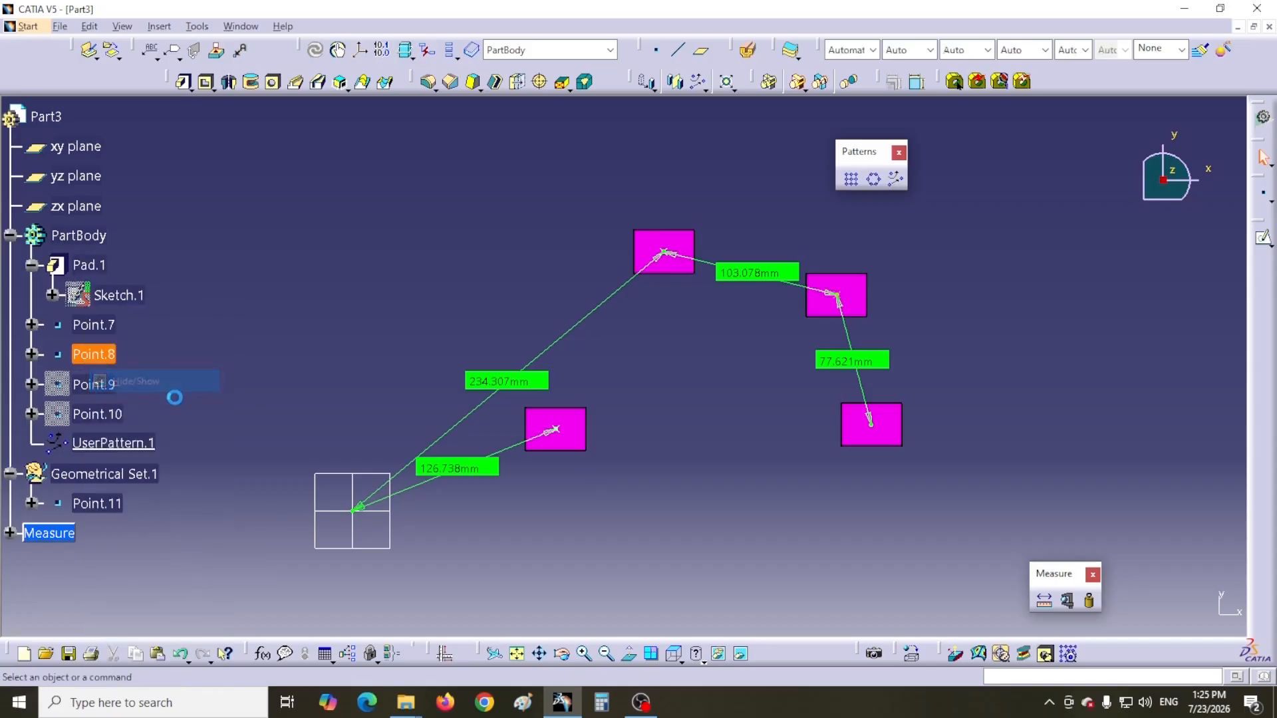
Measure the inertia of the underside face of the patterned block at Point.7 and create its associative center of gravity point
{"action": "middle_click_drag", "start_coordinate": [1070, 288], "coordinate": [449, 437]}
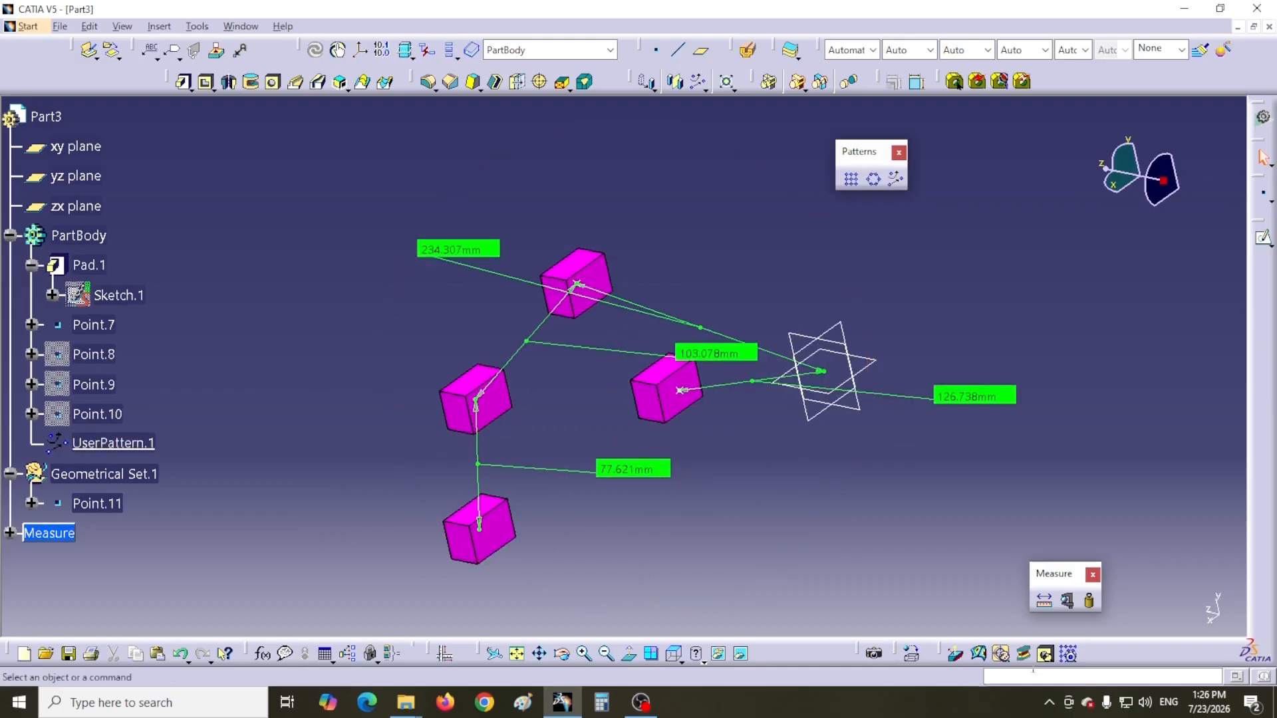
{"action": "left_click", "coordinate": [1088, 601]}
{"action": "left_click", "coordinate": [602, 283]}
{"action": "left_click", "coordinate": [982, 620]}
{"action": "left_click", "coordinate": [1063, 562]}
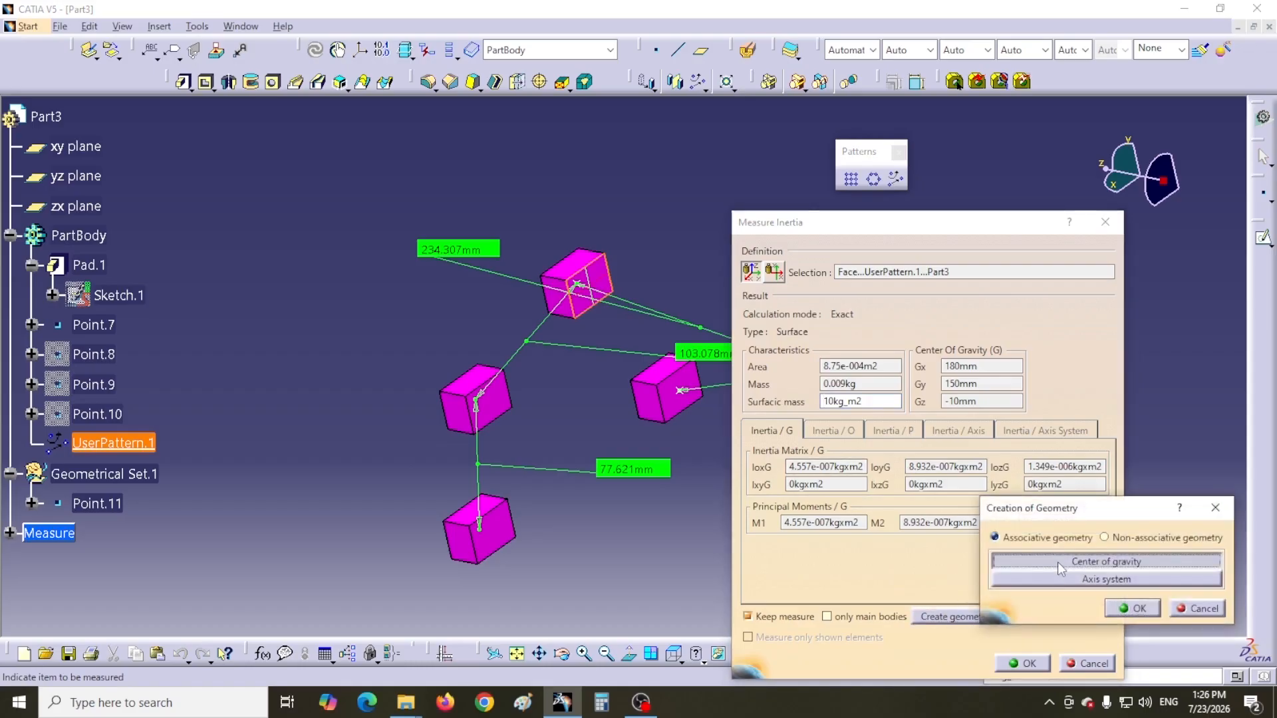
{"action": "left_click", "coordinate": [1126, 609]}
{"action": "left_click", "coordinate": [1027, 663]}
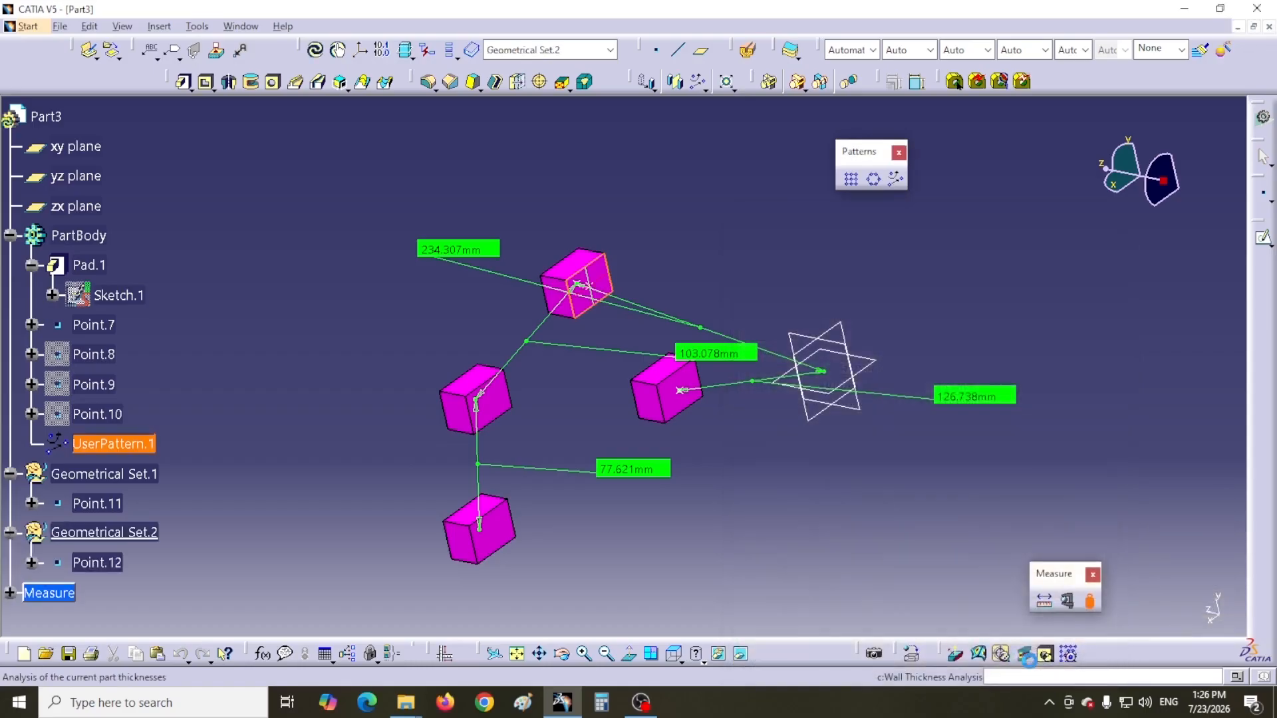
Measure the inertia of the underside face of the block at Point.8 and create its associative center of gravity point
{"action": "left_click", "coordinate": [1088, 599]}
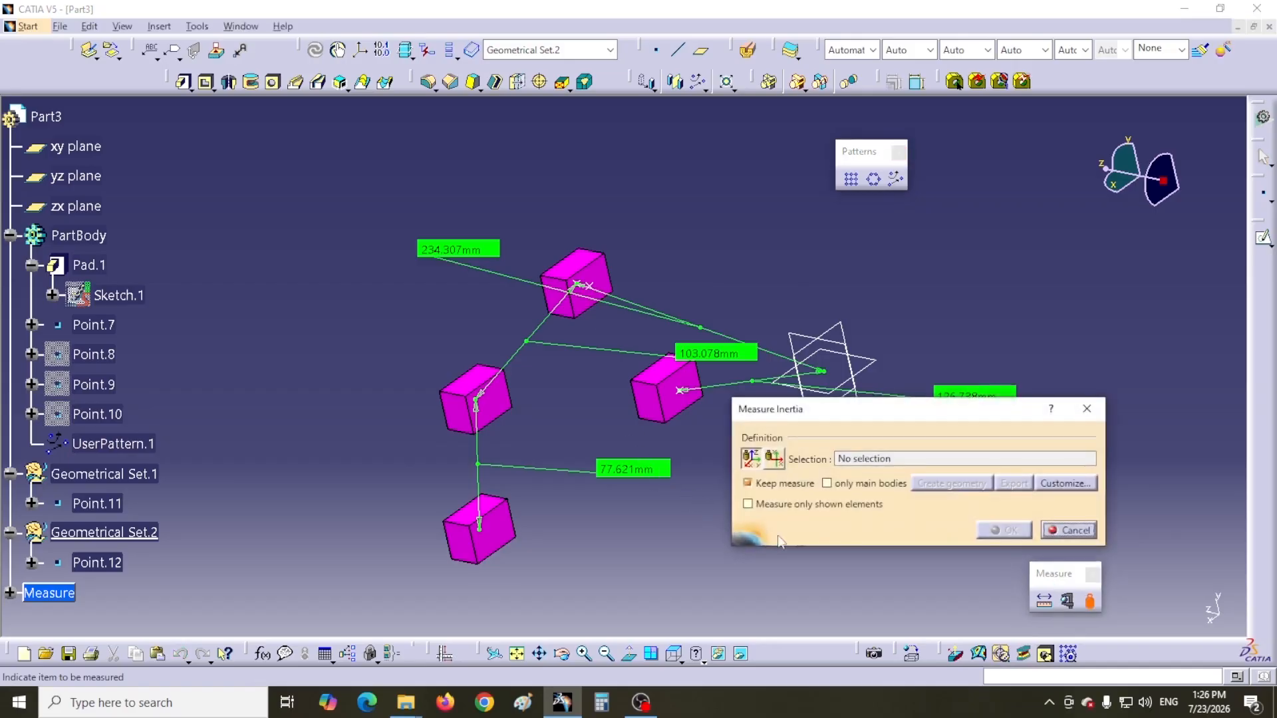
{"action": "left_click", "coordinate": [492, 401]}
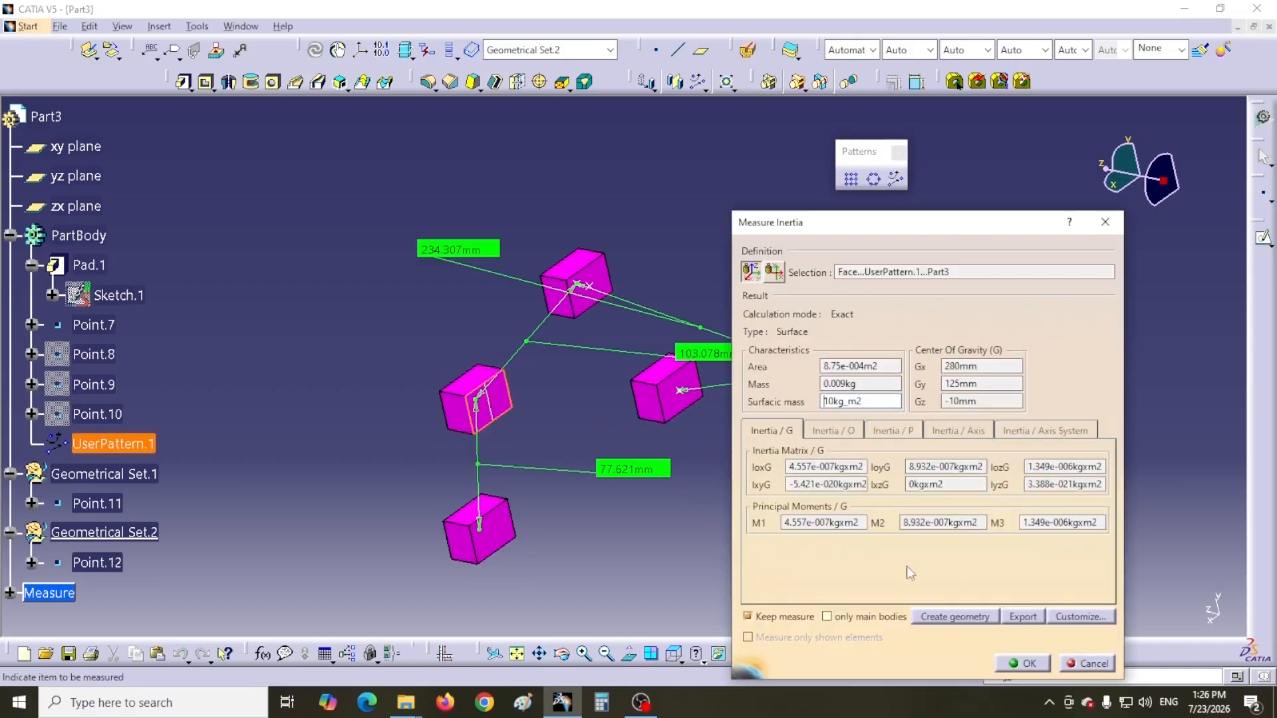
{"action": "left_click", "coordinate": [960, 618]}
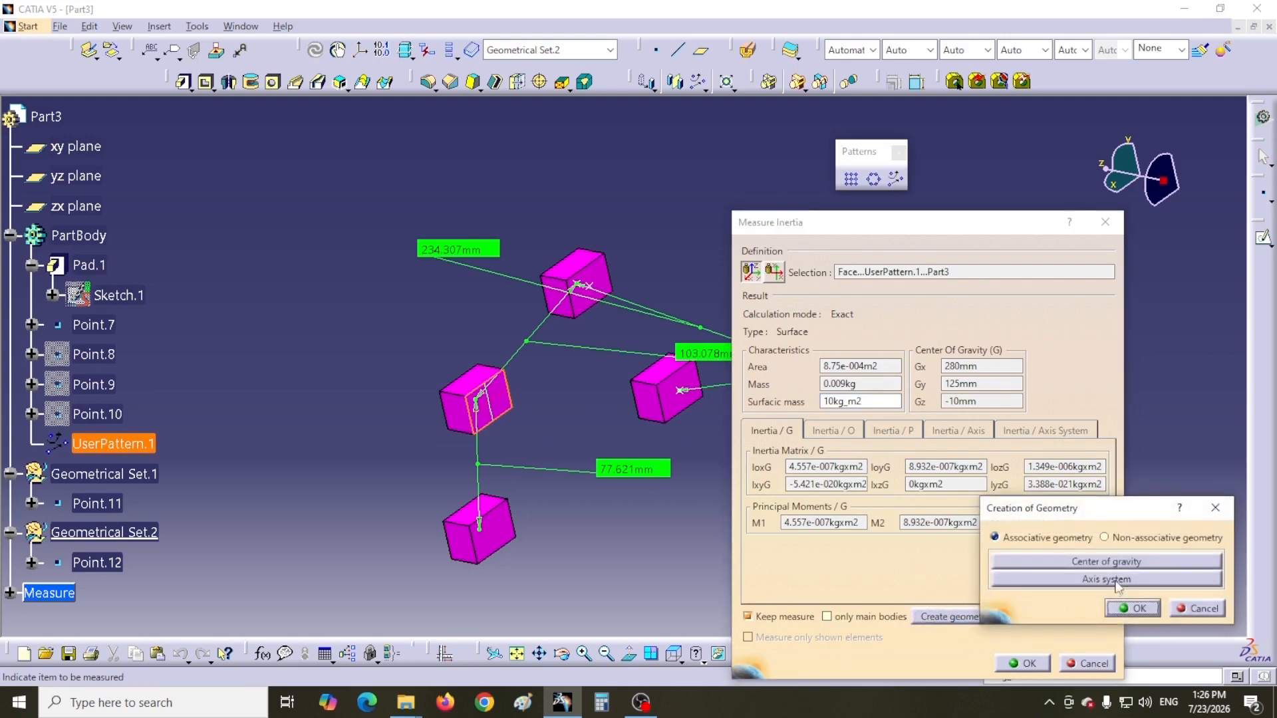
{"action": "left_click", "coordinate": [1115, 563]}
{"action": "left_click", "coordinate": [1133, 609]}
{"action": "left_click", "coordinate": [1022, 663]}
Measure the inertia of the underside face of the block at Point.9 and create its associative center of gravity point
{"action": "left_click", "coordinate": [1089, 602]}
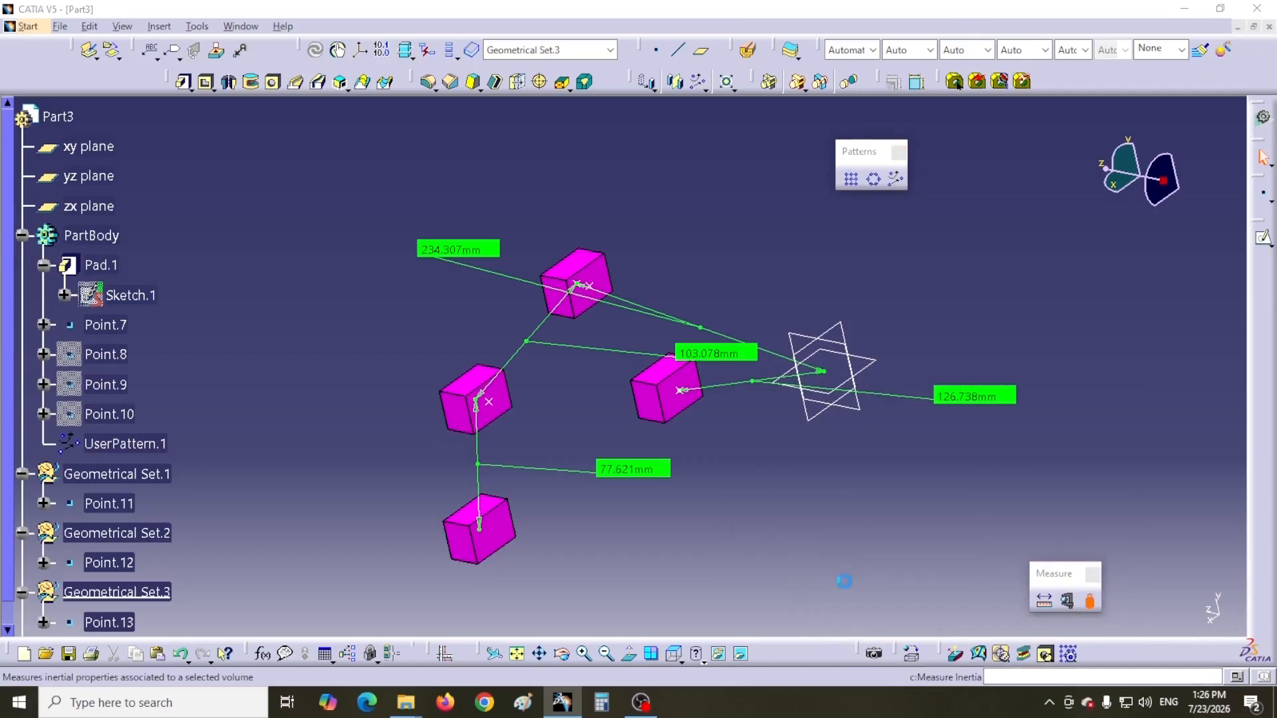
{"action": "left_click", "coordinate": [499, 533]}
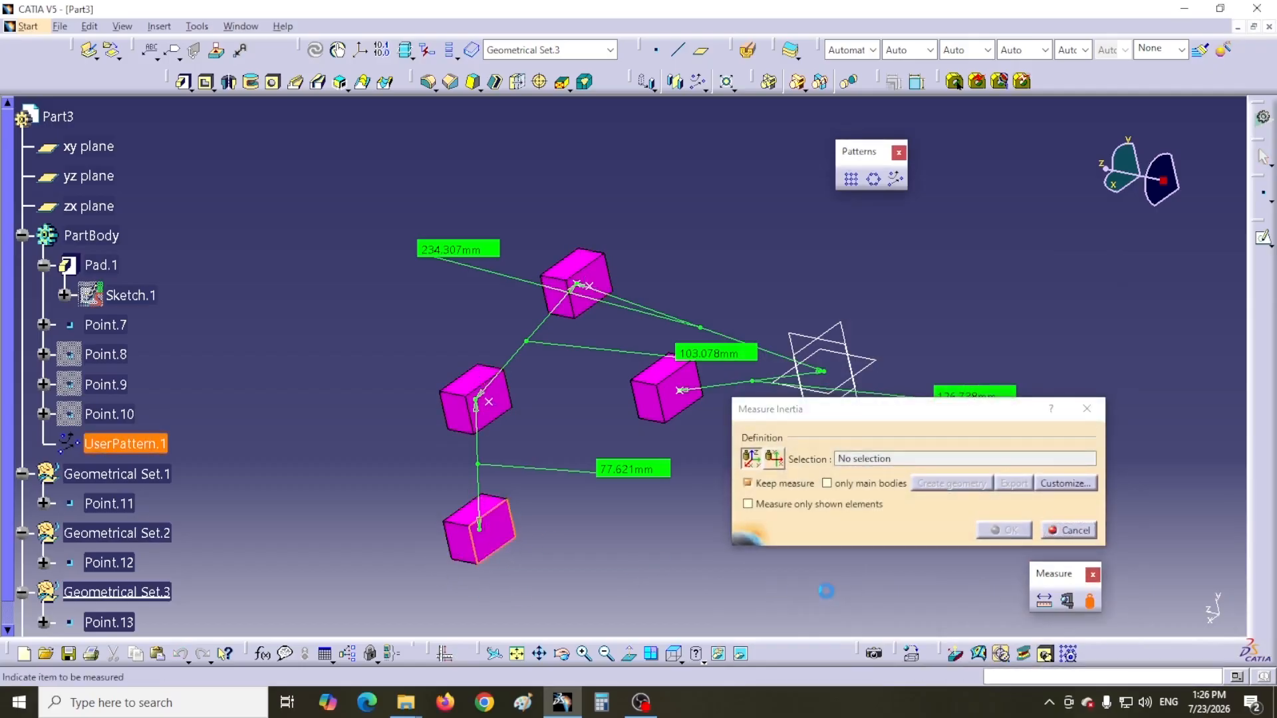
{"action": "left_click", "coordinate": [958, 617]}
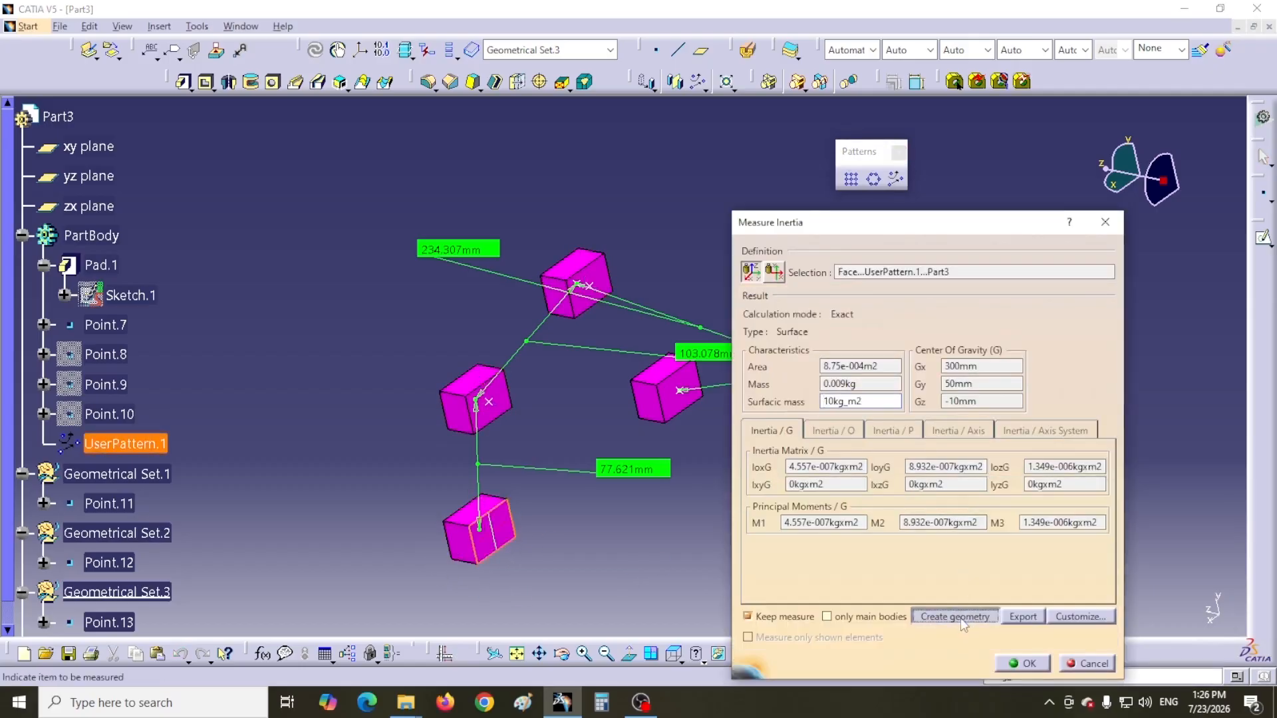
{"action": "left_click", "coordinate": [1088, 562]}
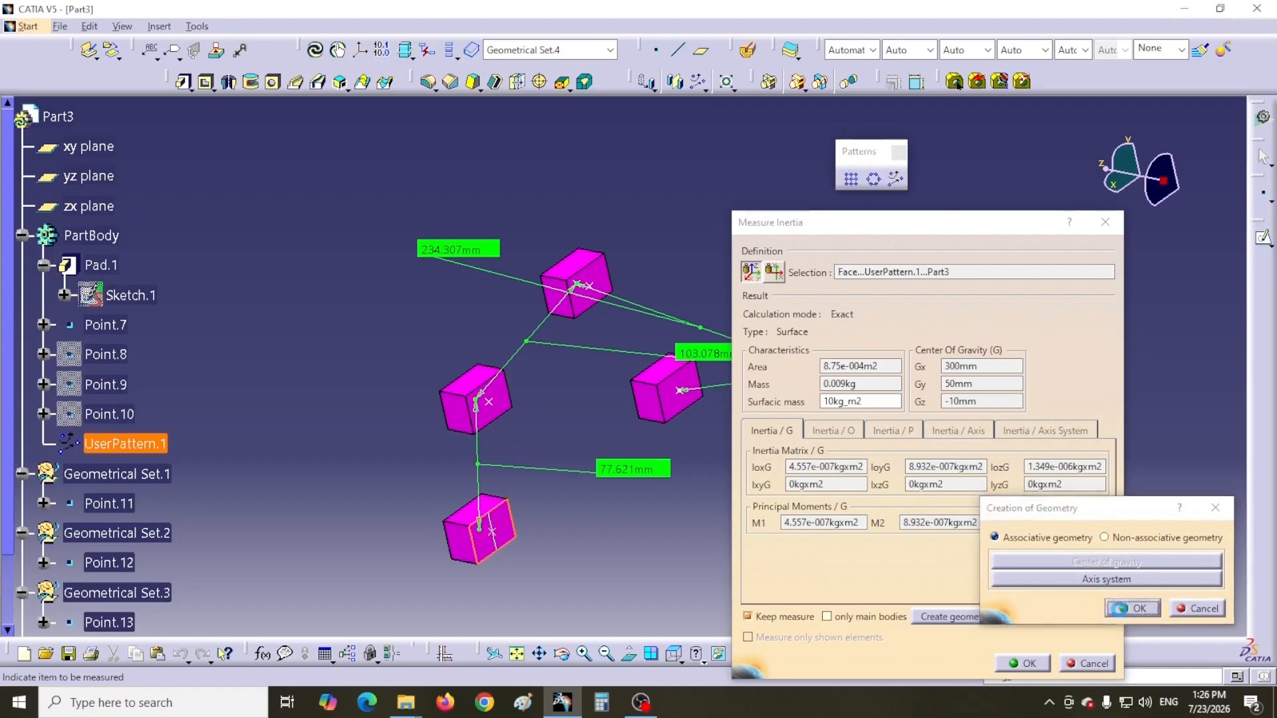
{"action": "left_click", "coordinate": [1132, 607]}
{"action": "left_click", "coordinate": [1022, 663]}
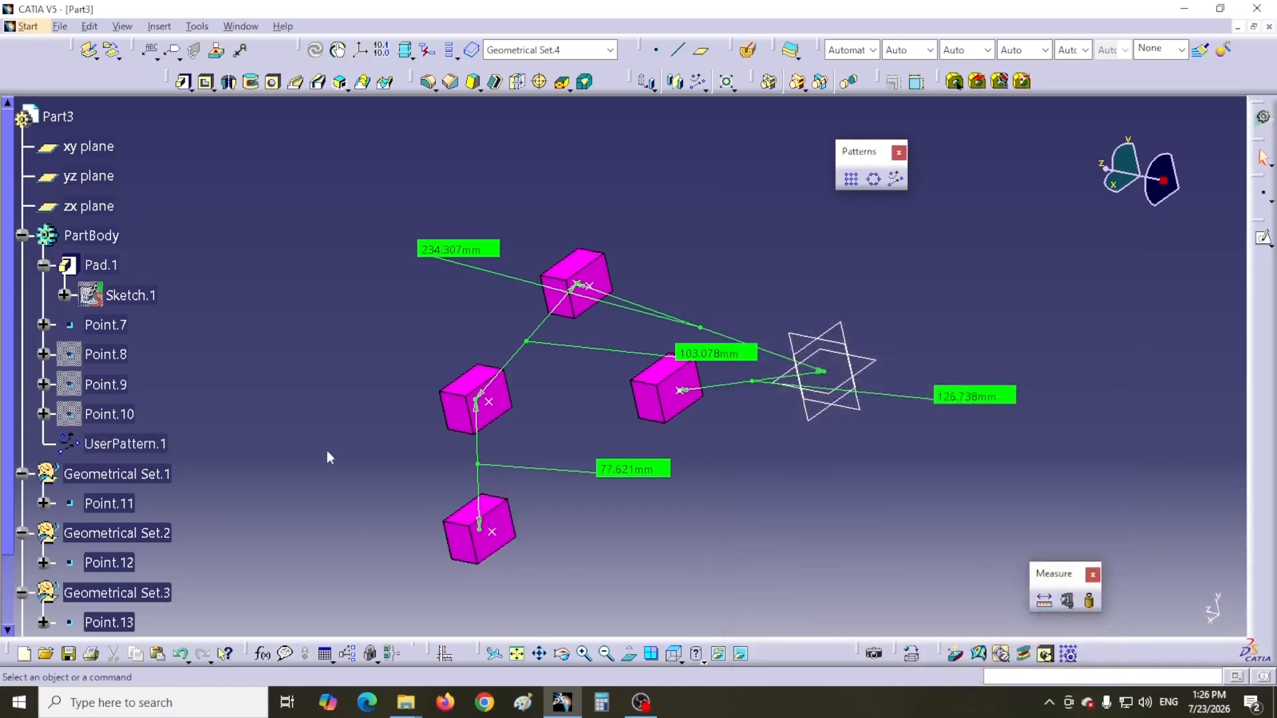
In the top view, edit UserPattern.1 and set its anchor to Point.10 at the origin
{"action": "left_click", "coordinate": [674, 654]}
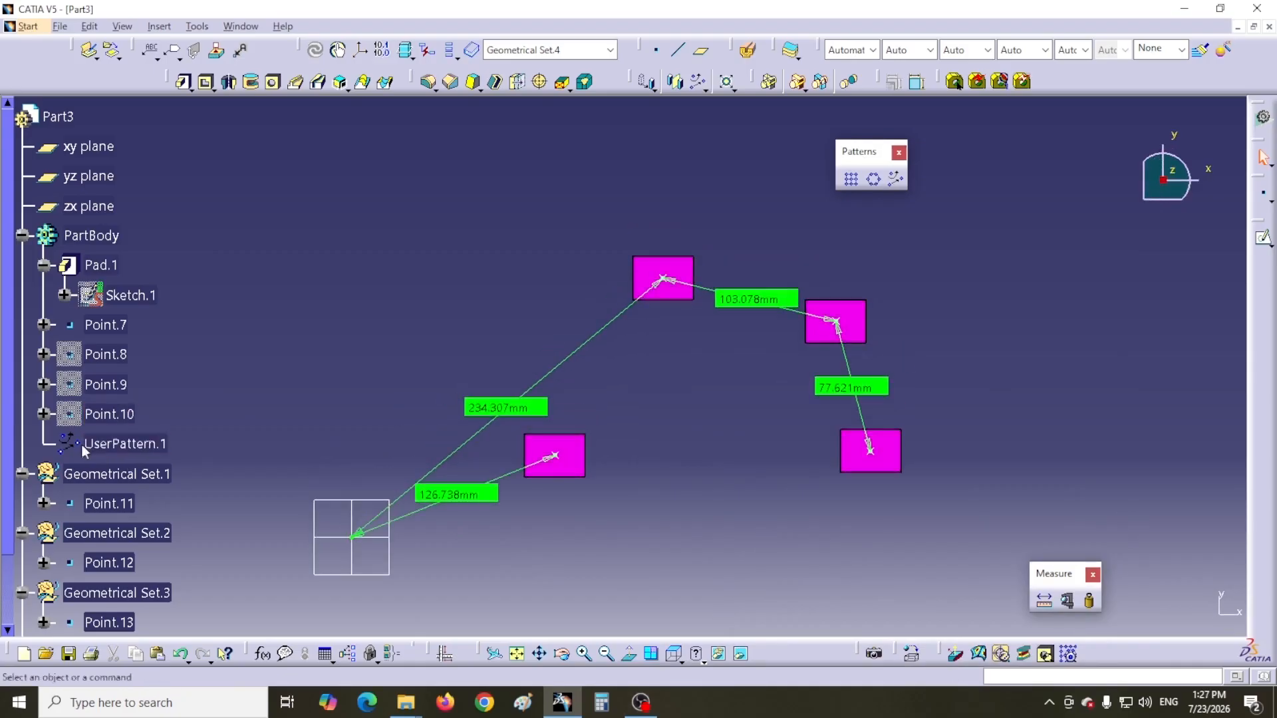
{"action": "double_click", "coordinate": [141, 445]}
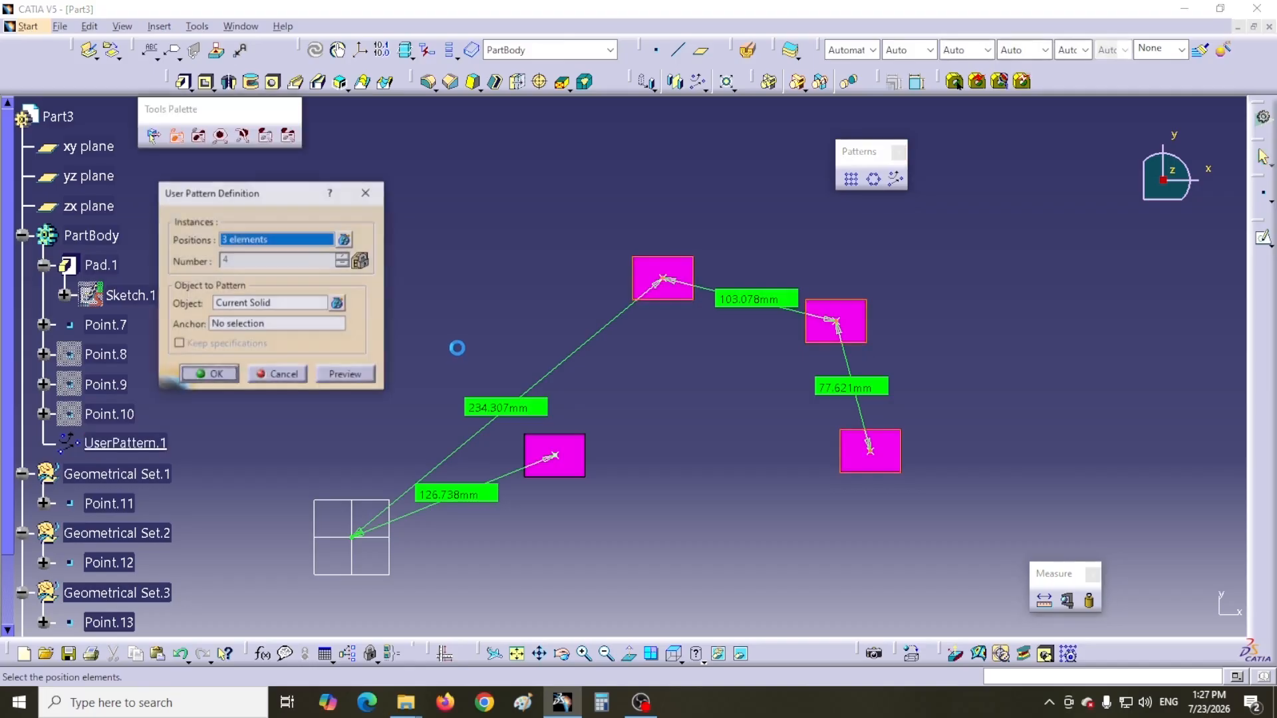
{"action": "left_click_drag", "start_coordinate": [253, 194], "coordinate": [318, 177]}
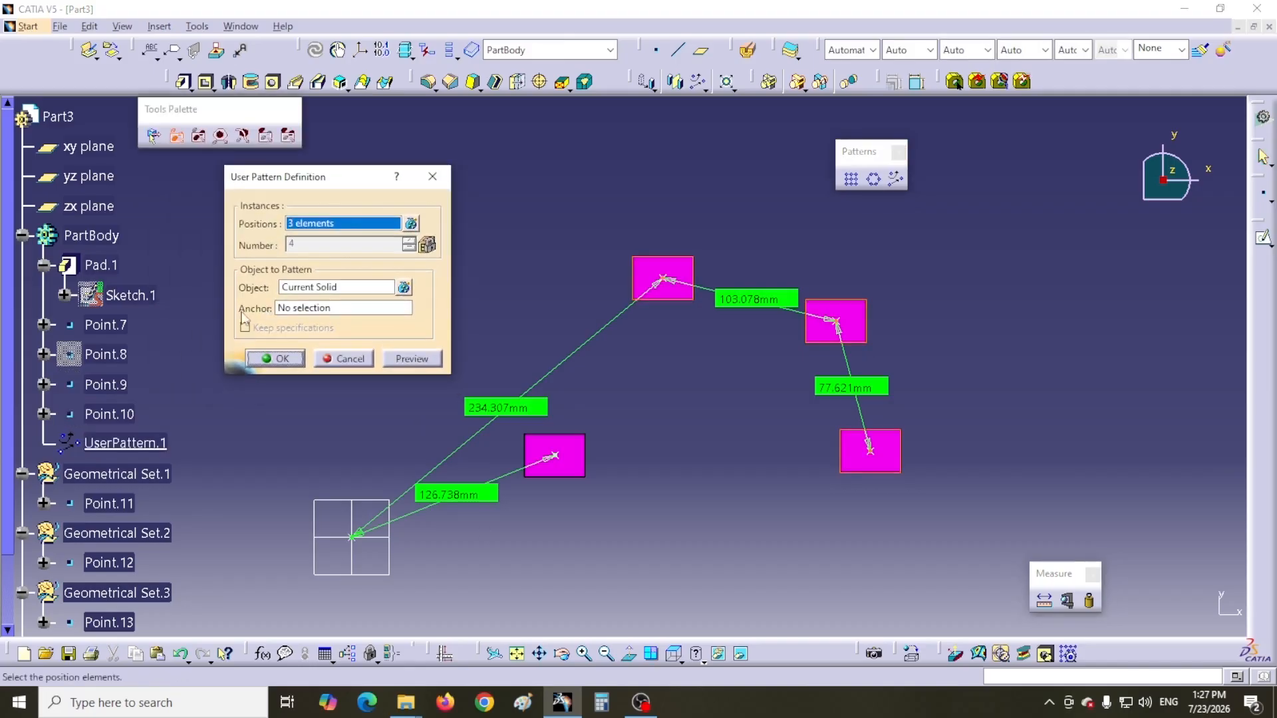
{"action": "left_click", "coordinate": [322, 310]}
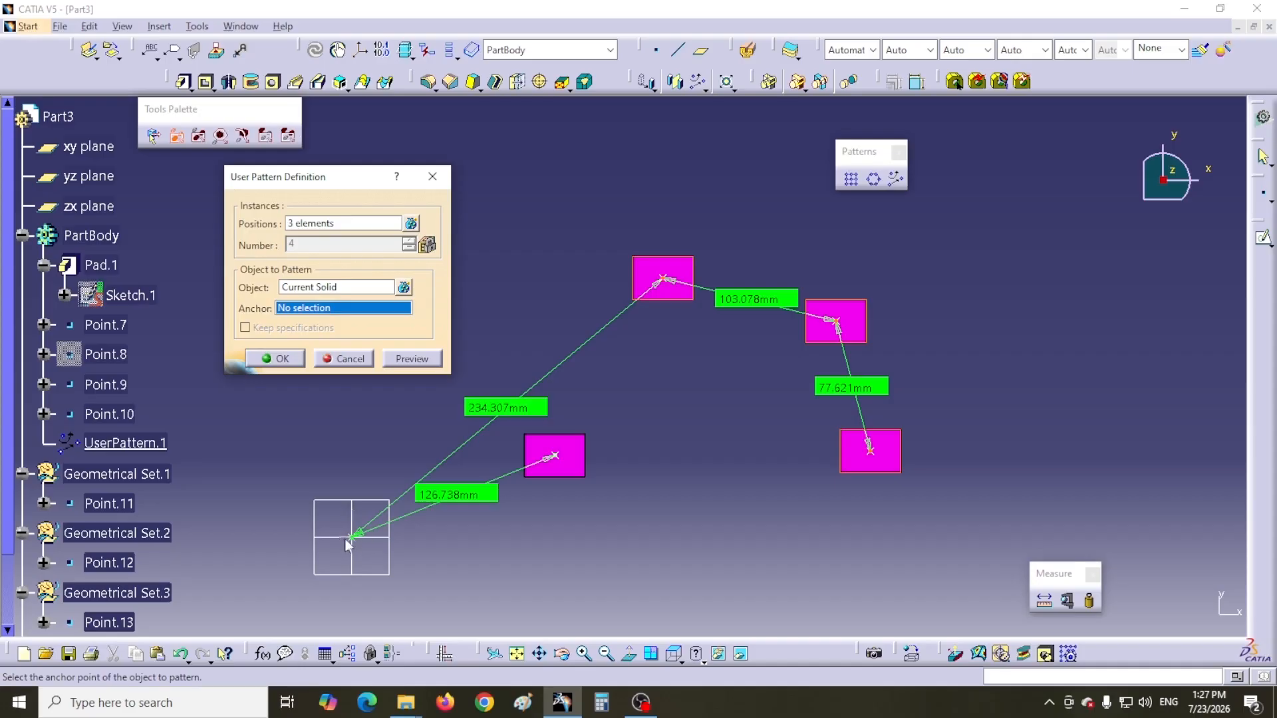
{"action": "middle_click_drag", "start_coordinate": [410, 548], "coordinate": [545, 423]}
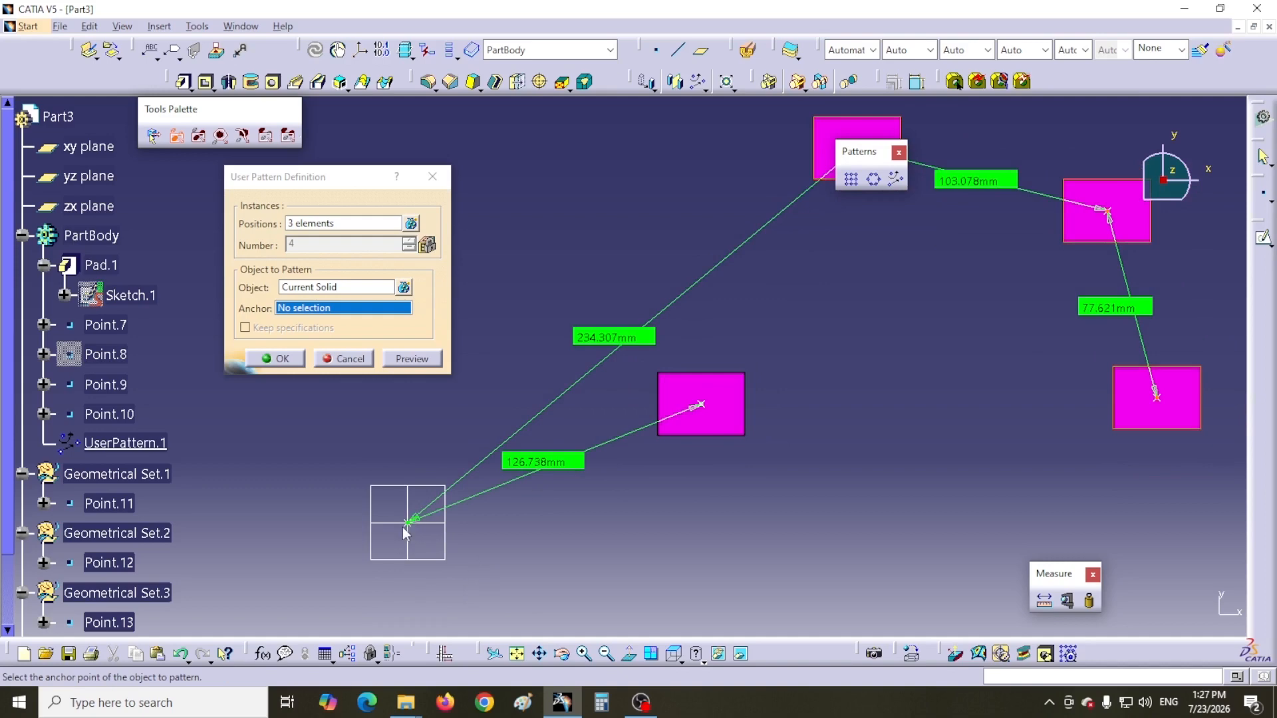
{"action": "left_click", "coordinate": [112, 415]}
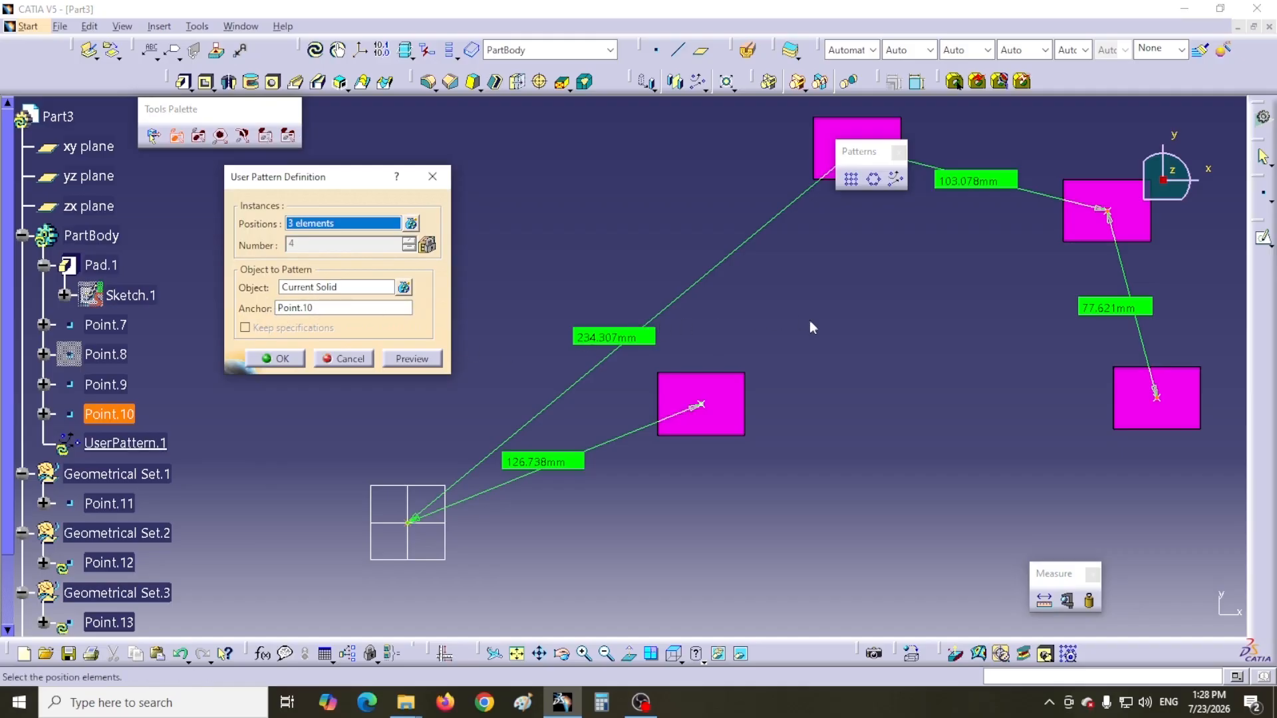
{"action": "middle_click_drag", "start_coordinate": [710, 460], "coordinate": [773, 472], "text": "ctrl"}
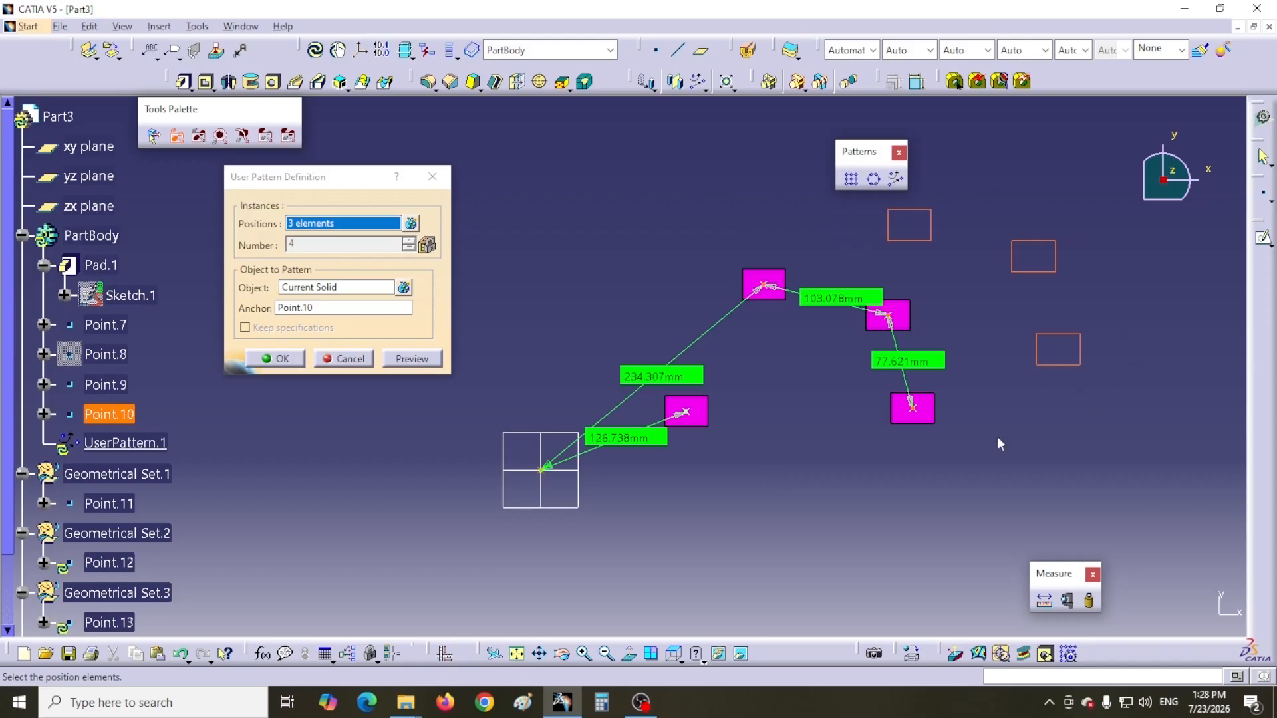
{"action": "left_click", "coordinate": [274, 359]}
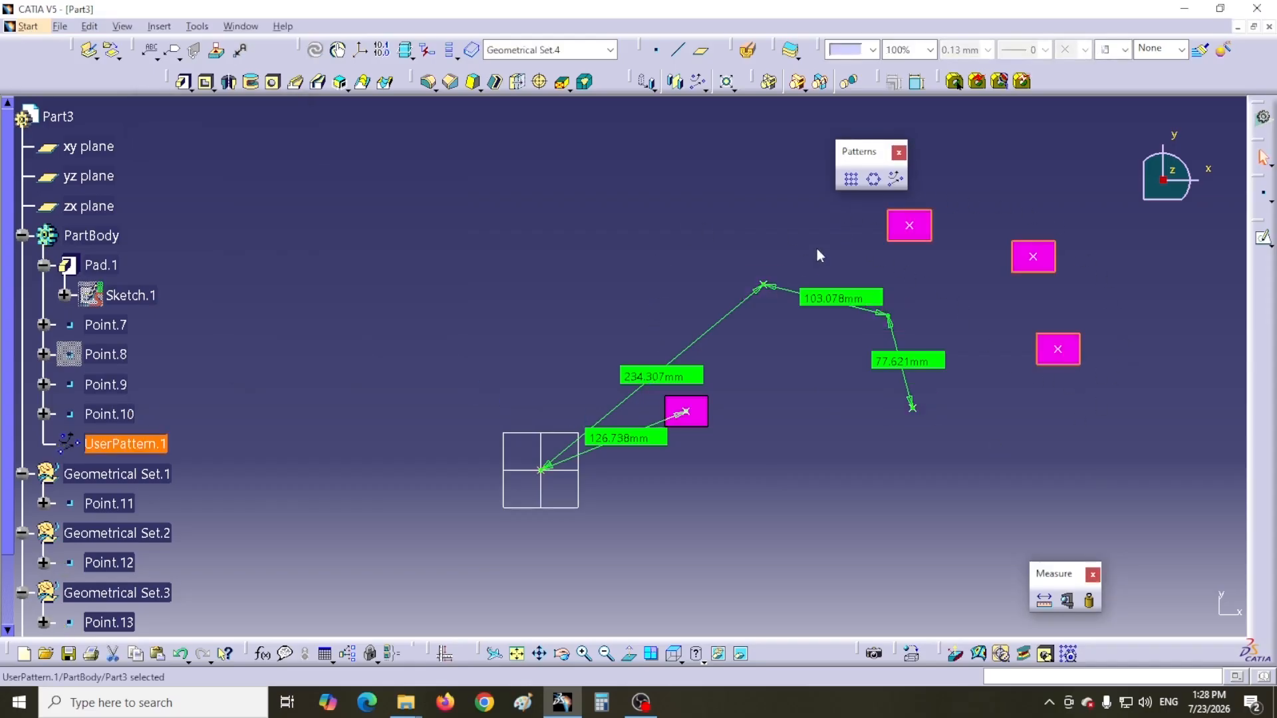
Measure the distance between the center of gravity points Point.12 and Point.13, place its label between the blocks and keep the measure
{"action": "left_click", "coordinate": [1044, 600]}
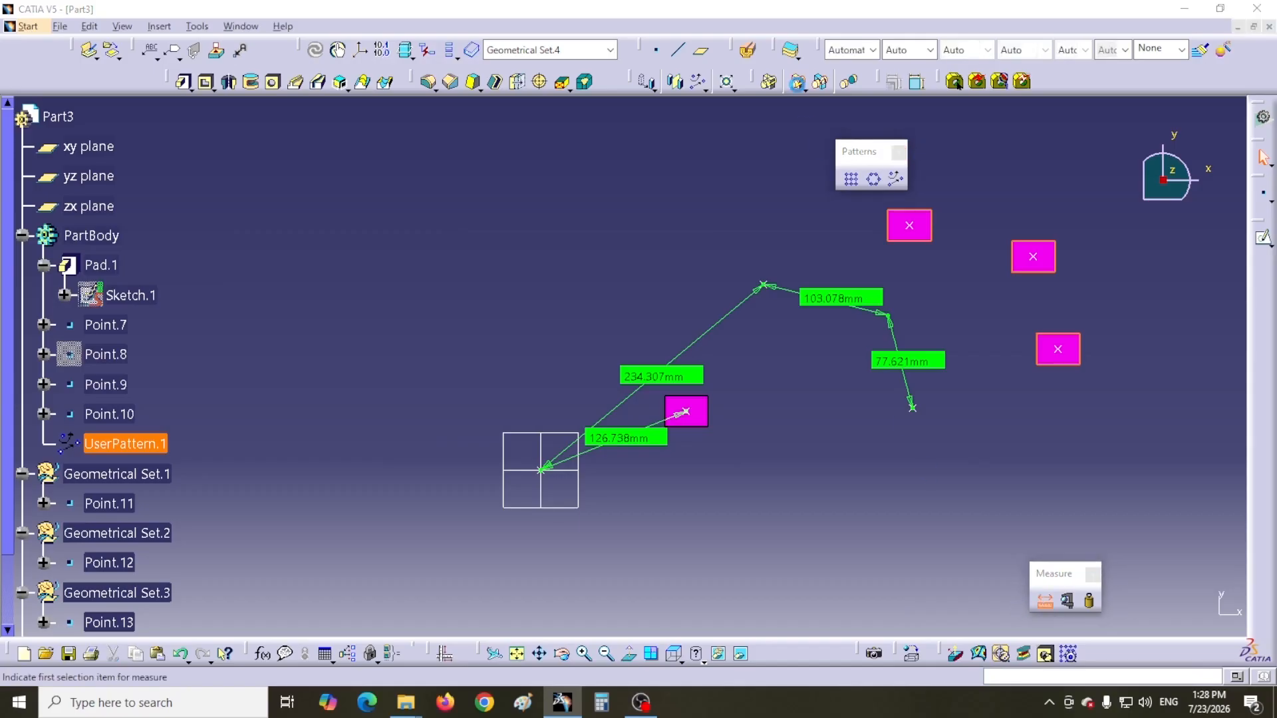
{"action": "left_click", "coordinate": [1032, 258]}
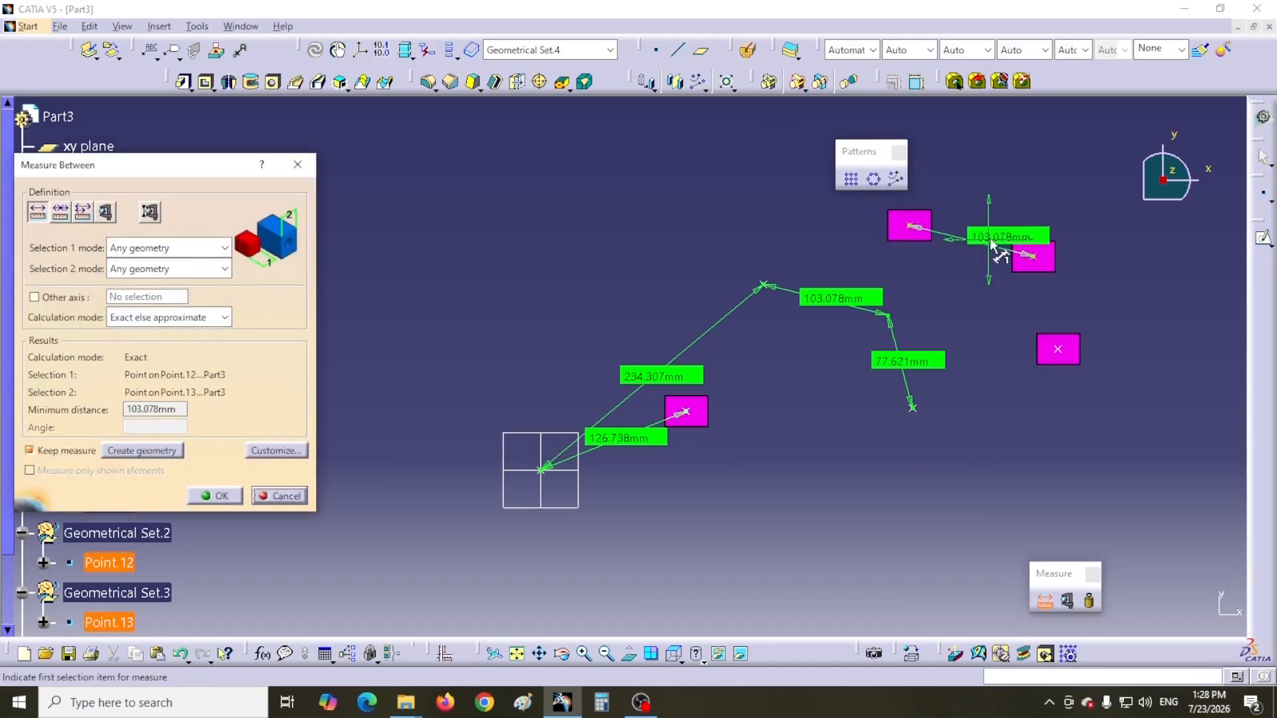
{"action": "left_click_drag", "start_coordinate": [963, 250], "coordinate": [962, 244]}
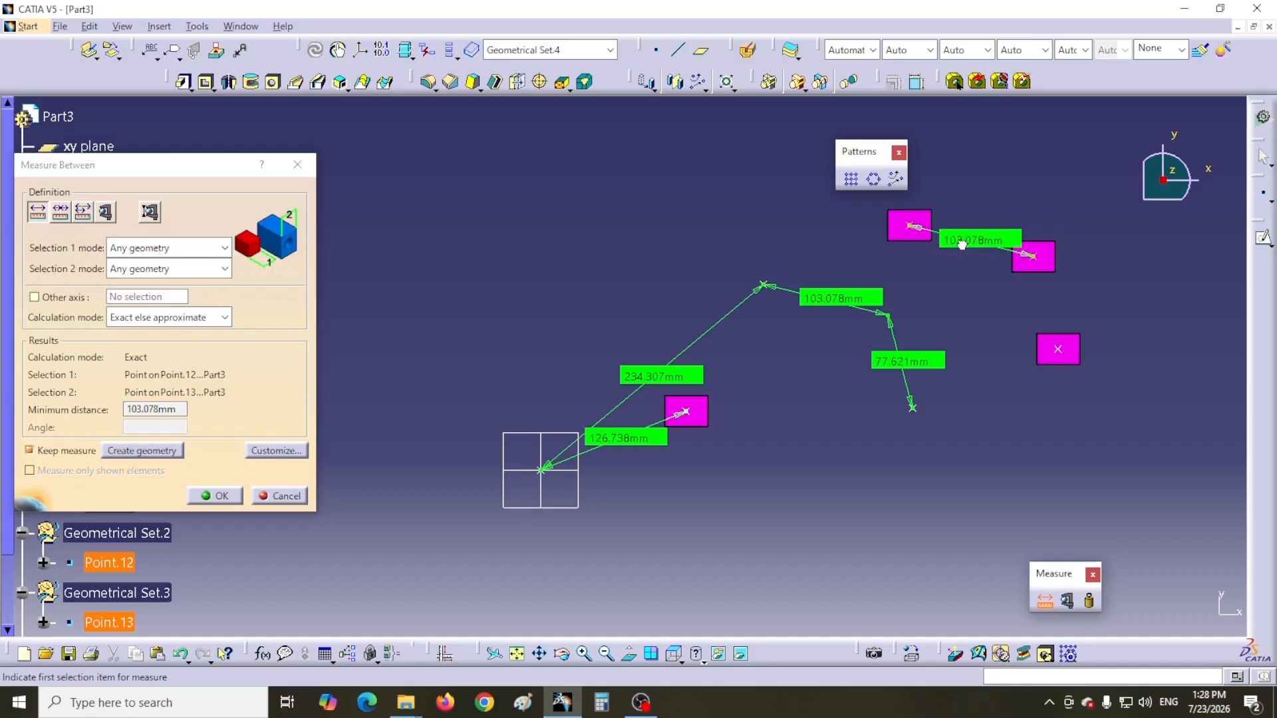
{"action": "left_click", "coordinate": [211, 497]}
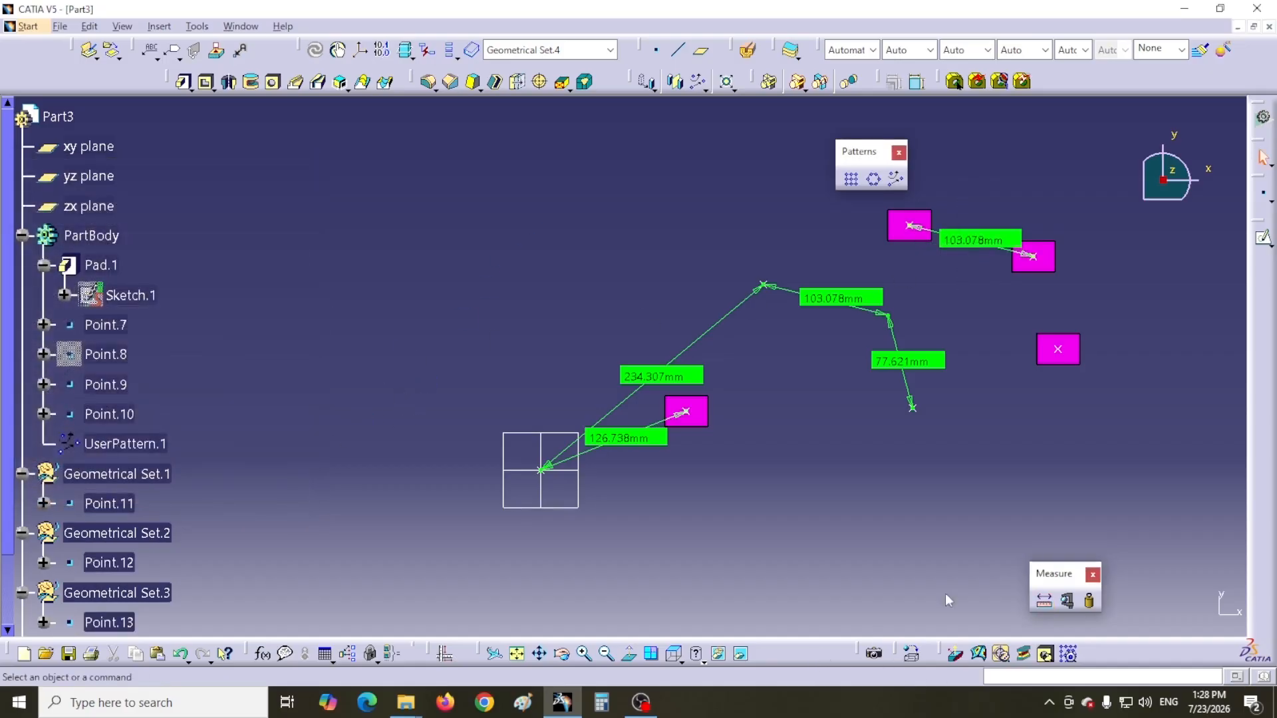
Measure the distance between the center of gravity points Point.13 and Point.14, keeping the measure
{"action": "left_click", "coordinate": [1044, 600]}
{"action": "left_click", "coordinate": [1036, 261]}
{"action": "left_click", "coordinate": [1059, 349]}
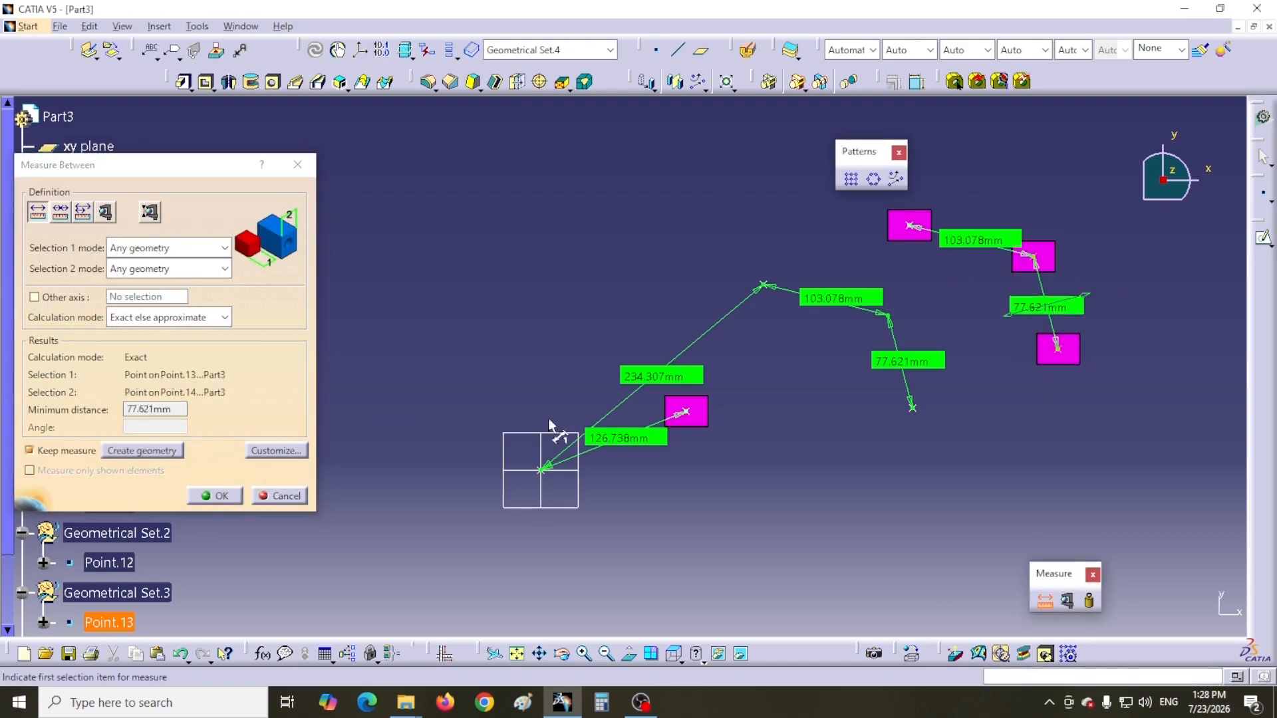
{"action": "left_click", "coordinate": [217, 496]}
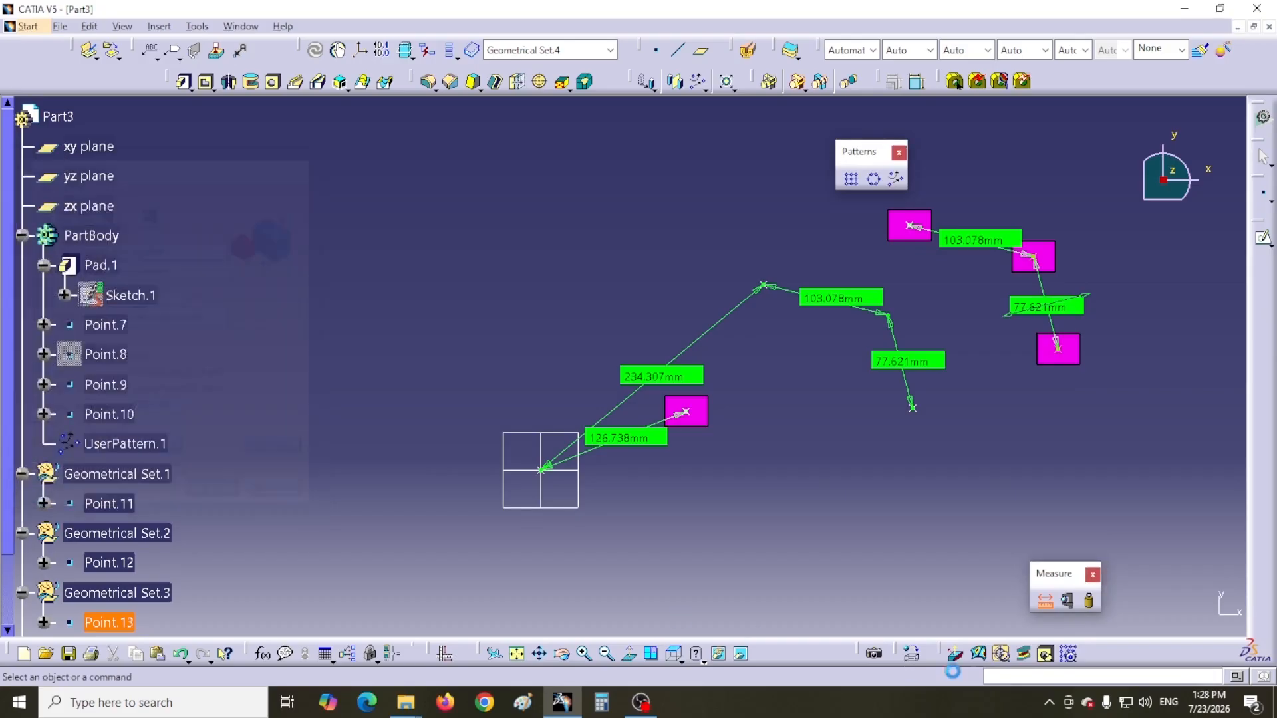
Measure the distance between Point.7 and the center of gravity point Point.12, keeping the measure
{"action": "left_click", "coordinate": [1045, 602]}
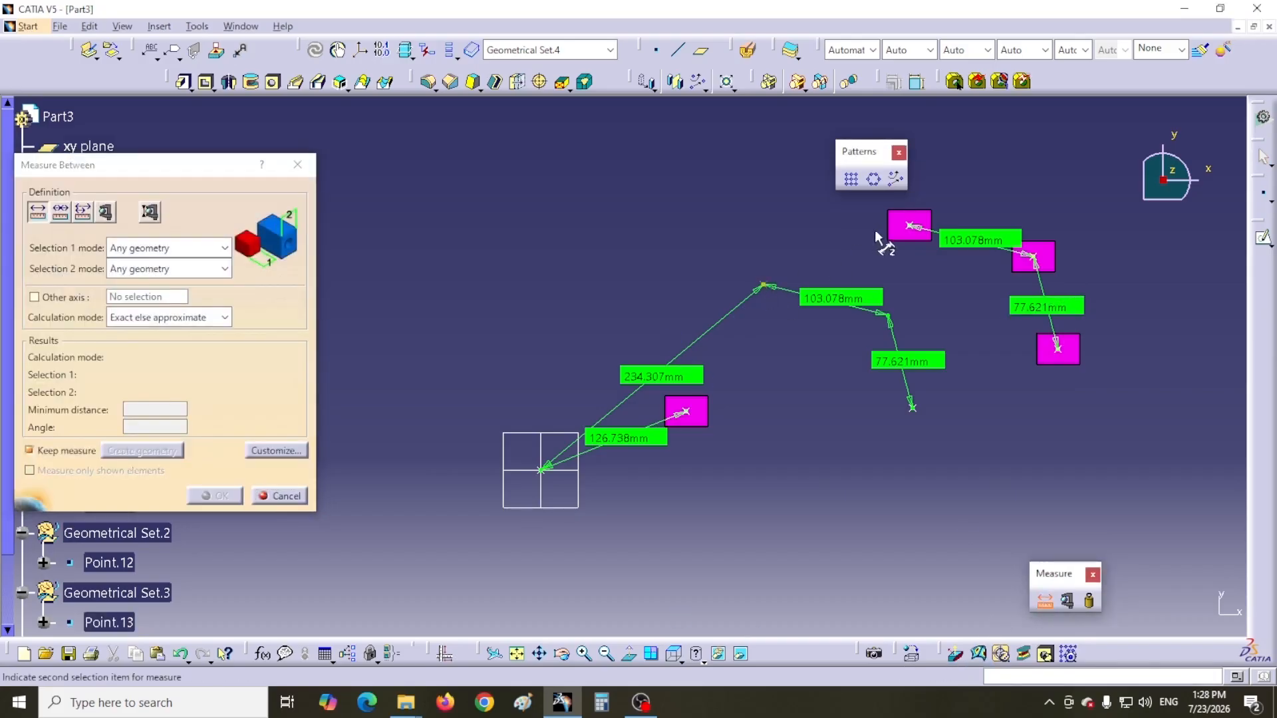
{"action": "left_click", "coordinate": [909, 228]}
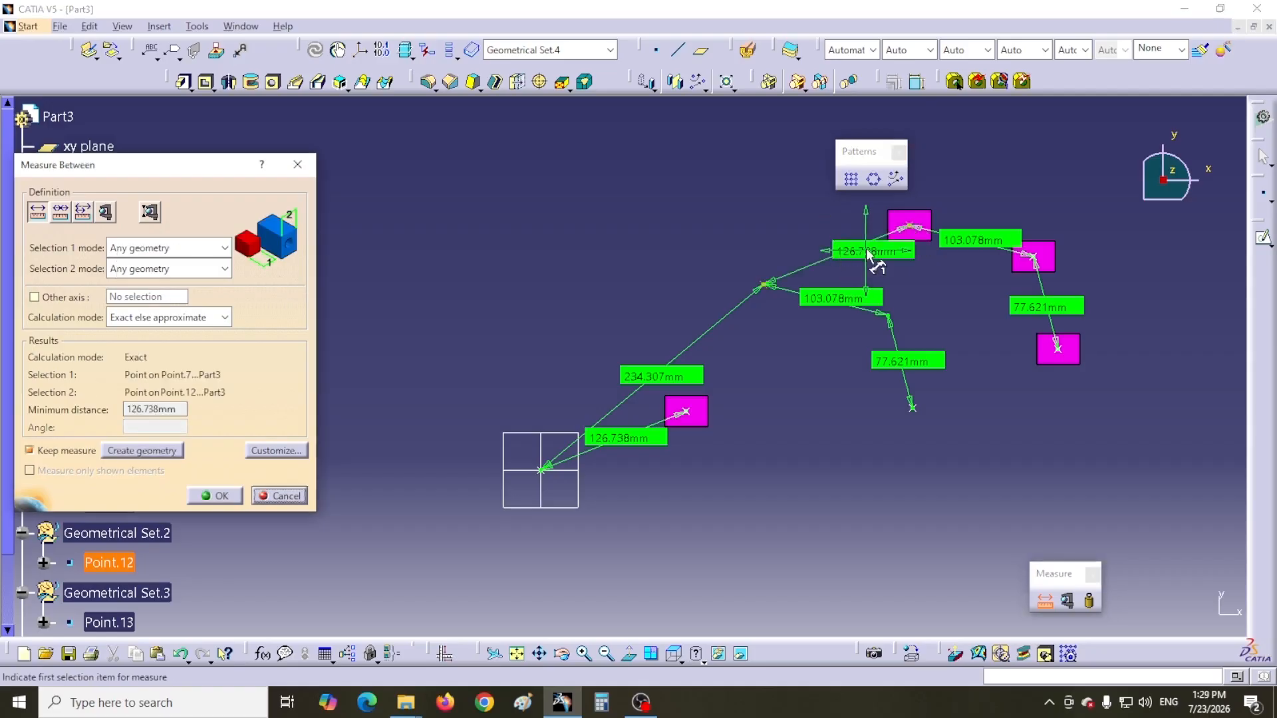
{"action": "left_click", "coordinate": [215, 495]}
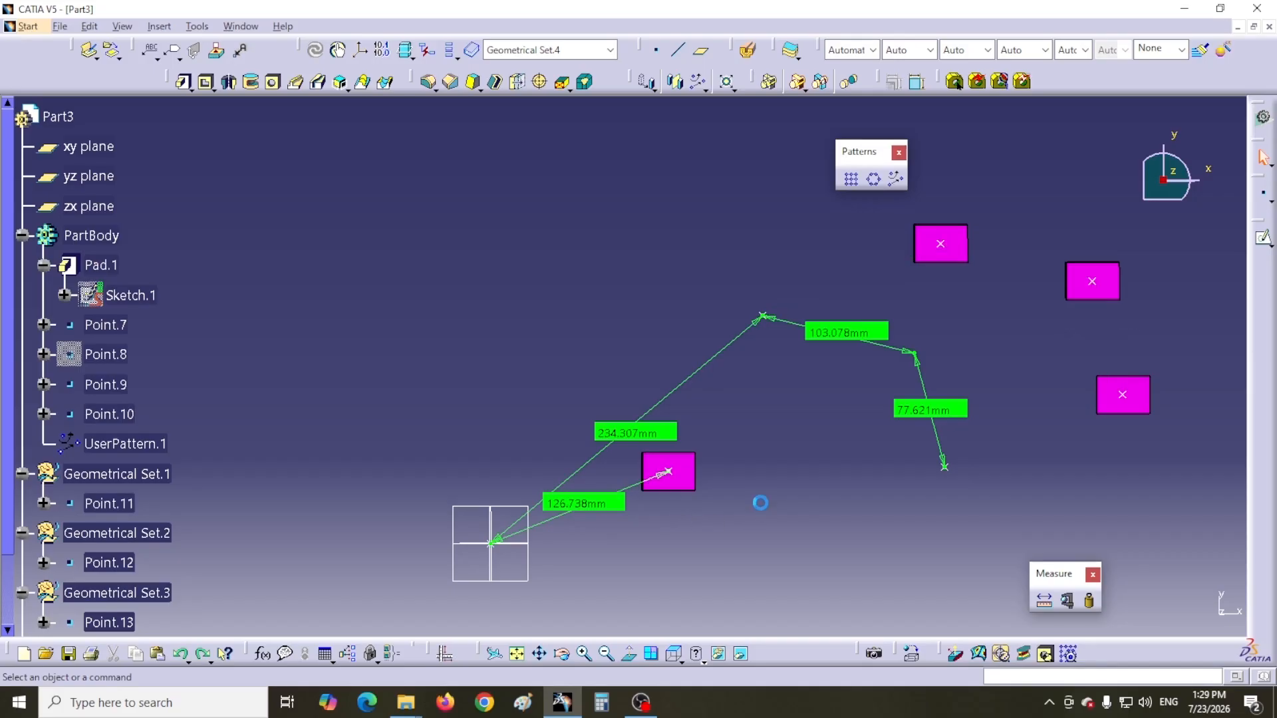
{"action": "left_click", "coordinate": [655, 50]}
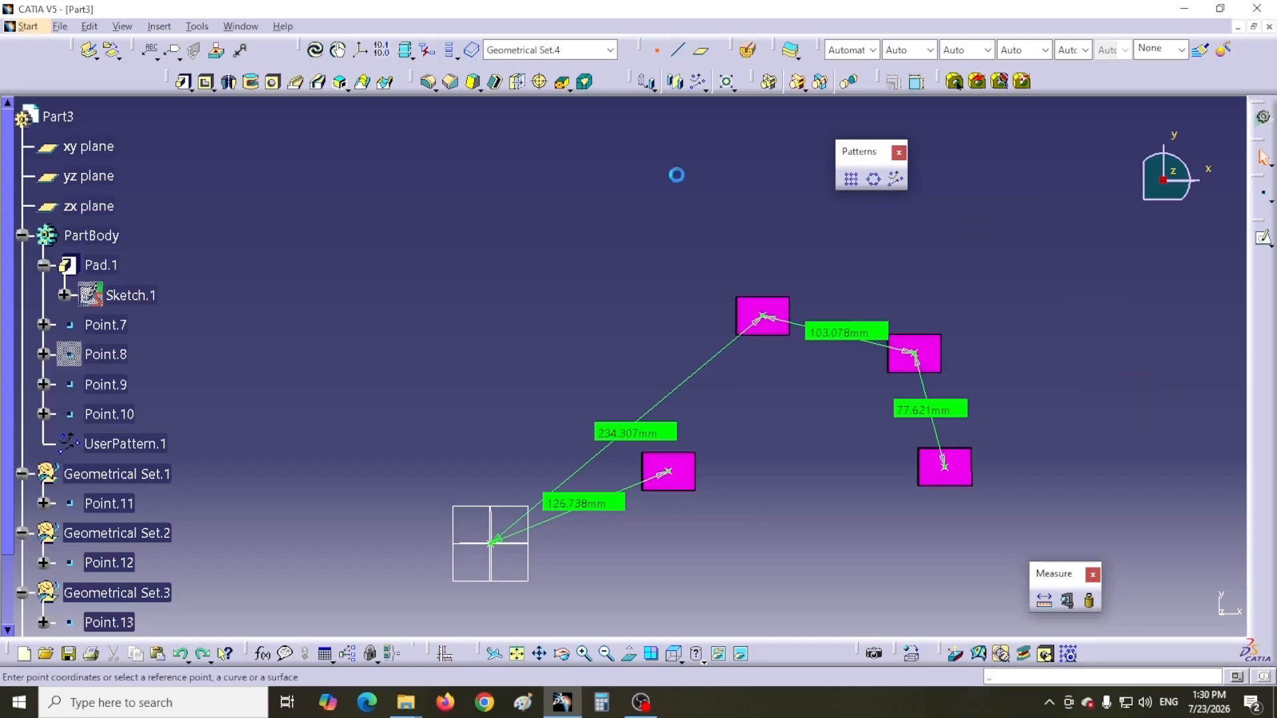
{"action": "left_click", "coordinate": [174, 275]}
{"action": "left_click_drag", "start_coordinate": [174, 276], "coordinate": [125, 278]}
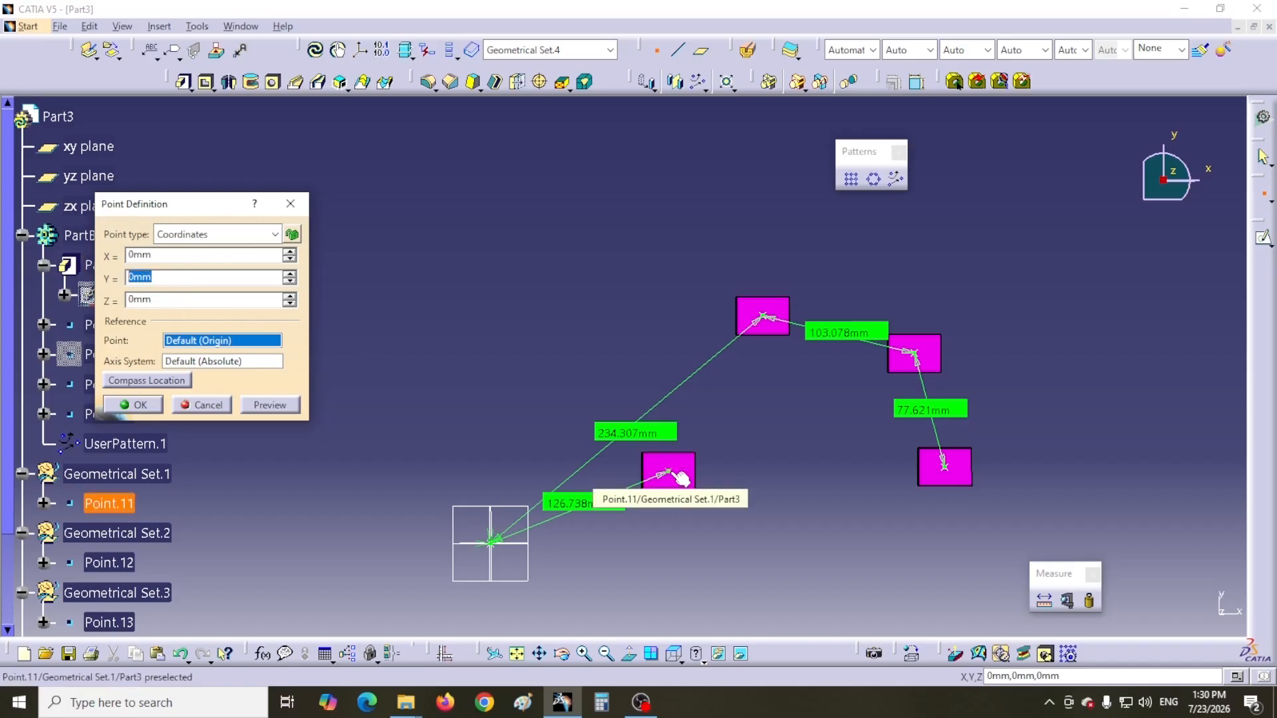
{"action": "left_click", "coordinate": [207, 407]}
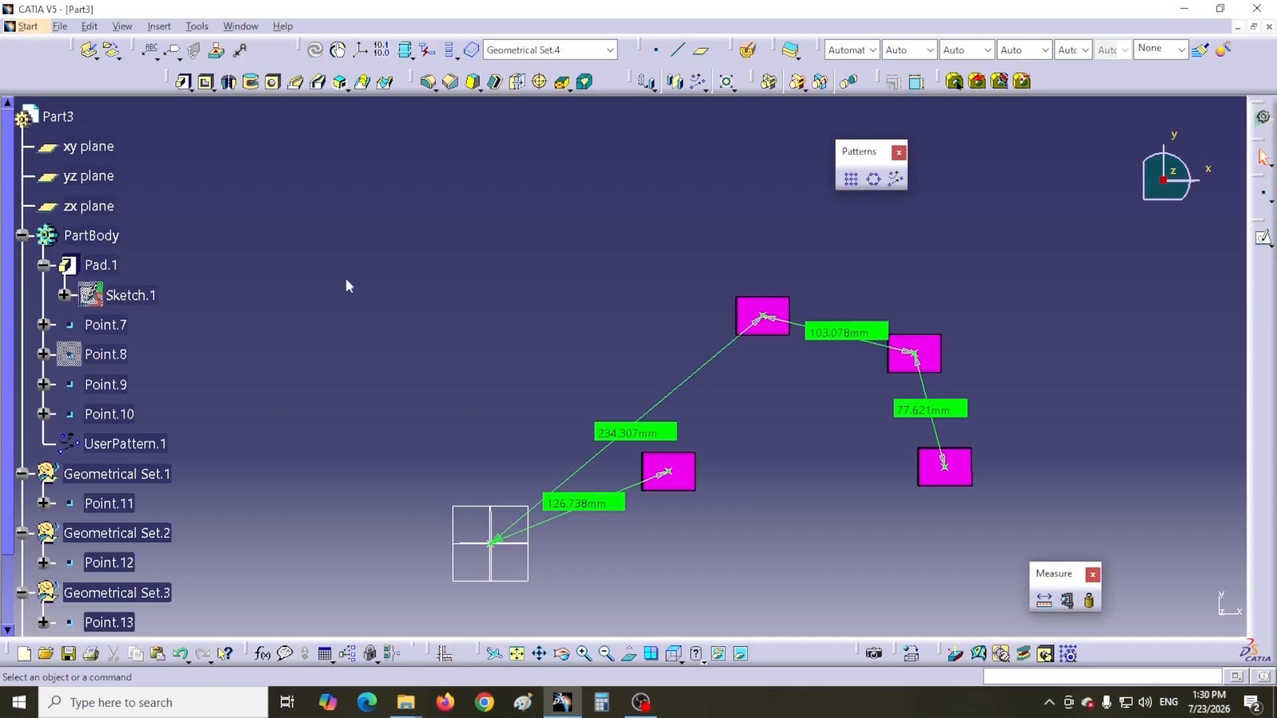
Check the dimensions of Sketch.1, then create a coordinate point at X 0, Y 47.5 and Z 0 mm
{"action": "double_click", "coordinate": [126, 295]}
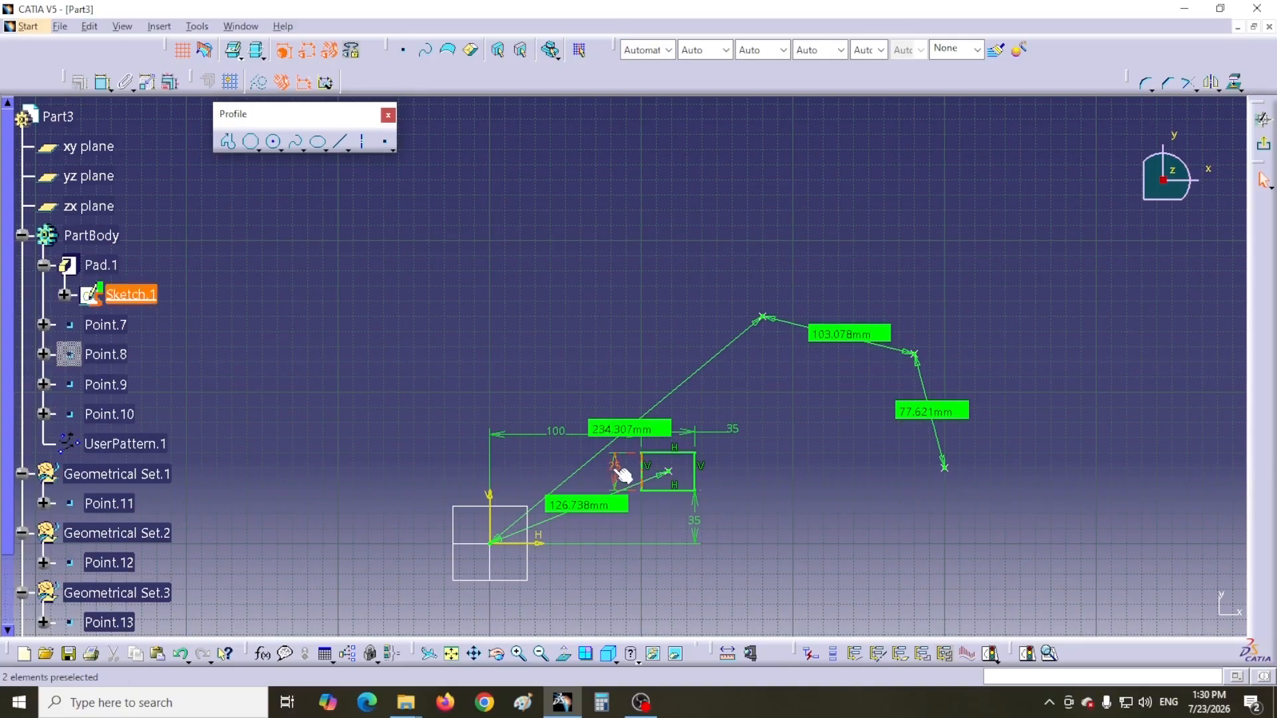
{"action": "left_click", "coordinate": [1261, 150]}
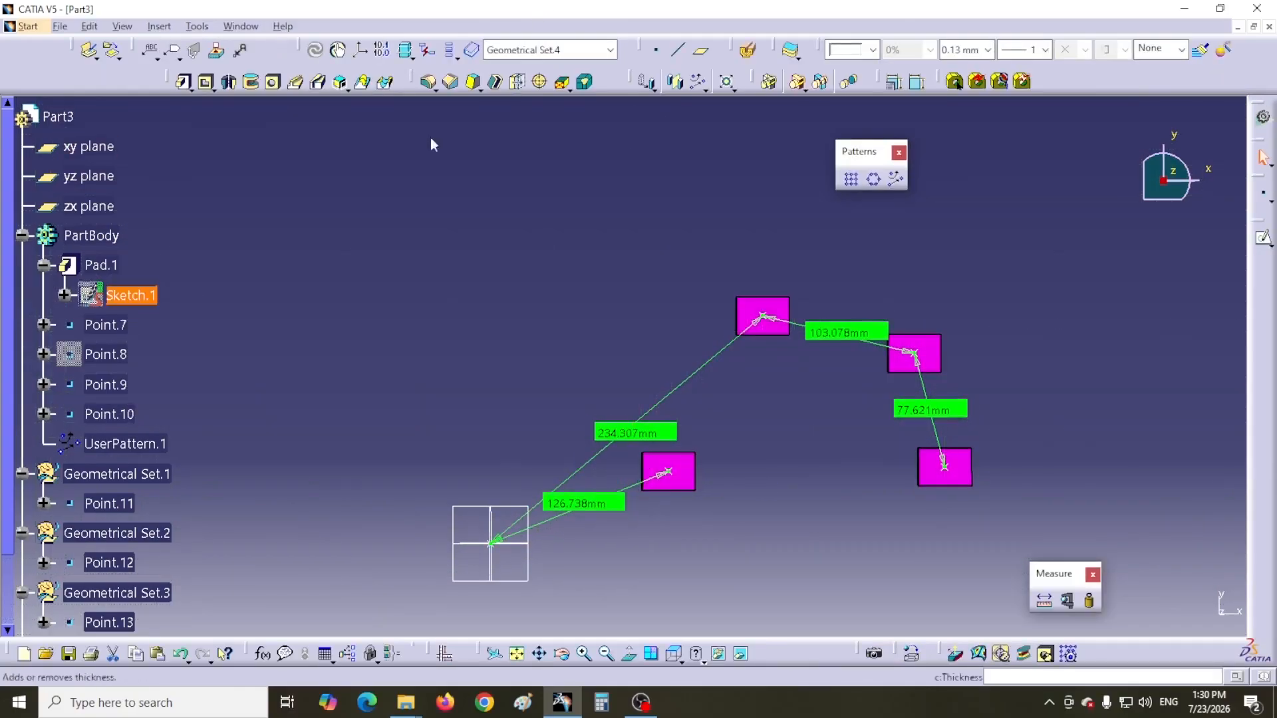
{"action": "left_click", "coordinate": [657, 49]}
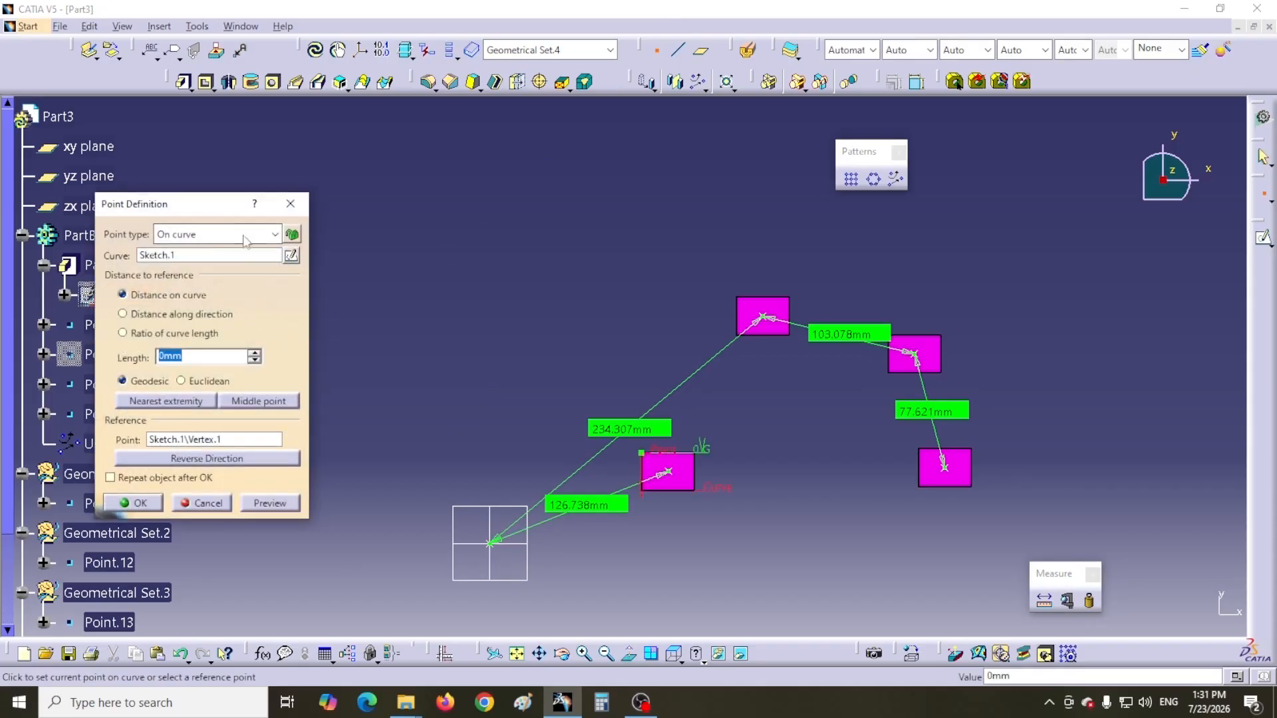
{"action": "left_click", "coordinate": [244, 236]}
{"action": "left_click", "coordinate": [176, 248]}
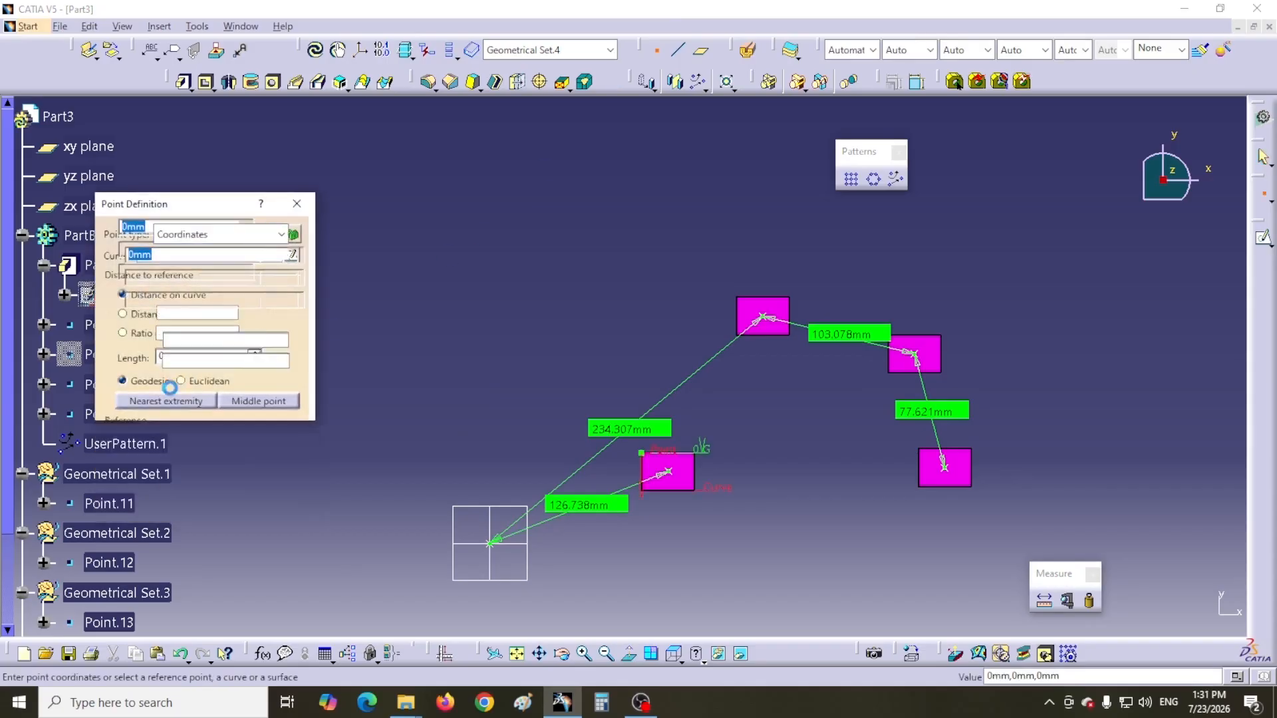
{"action": "left_click_drag", "start_coordinate": [133, 282], "coordinate": [125, 288]}
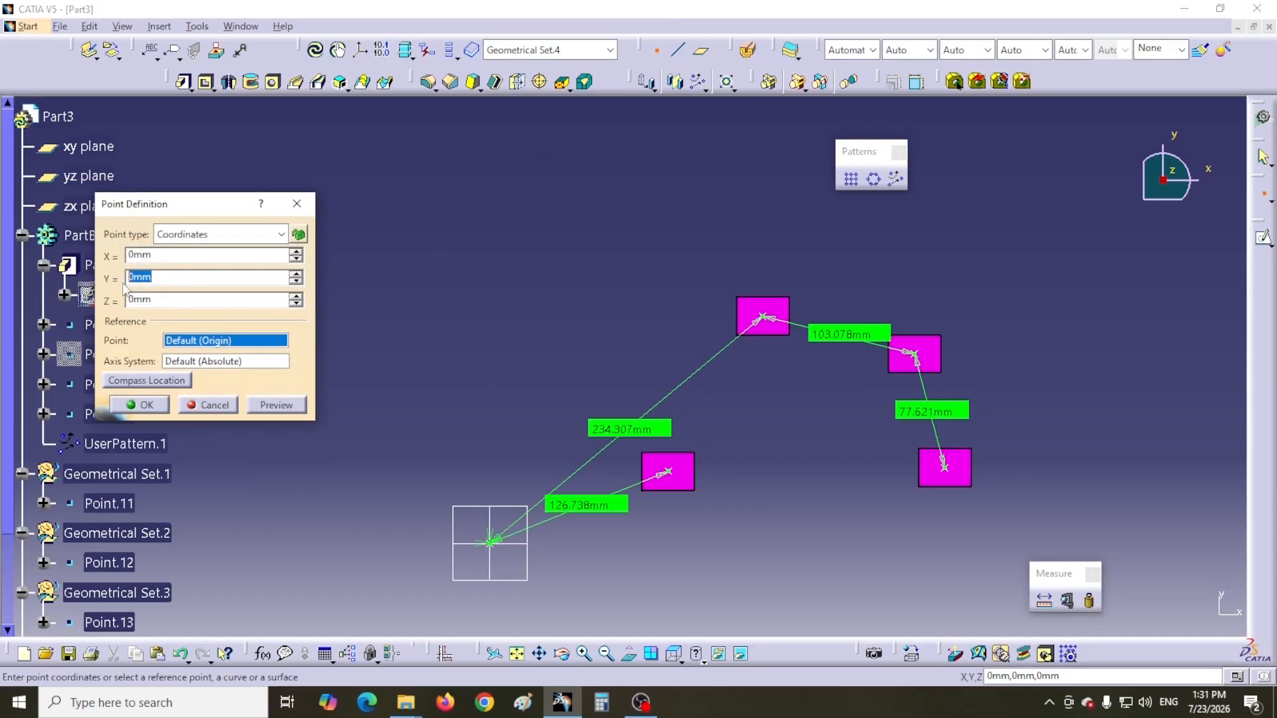
{"action": "type", "text": "47.5"}
{"action": "key", "text": "Return"}
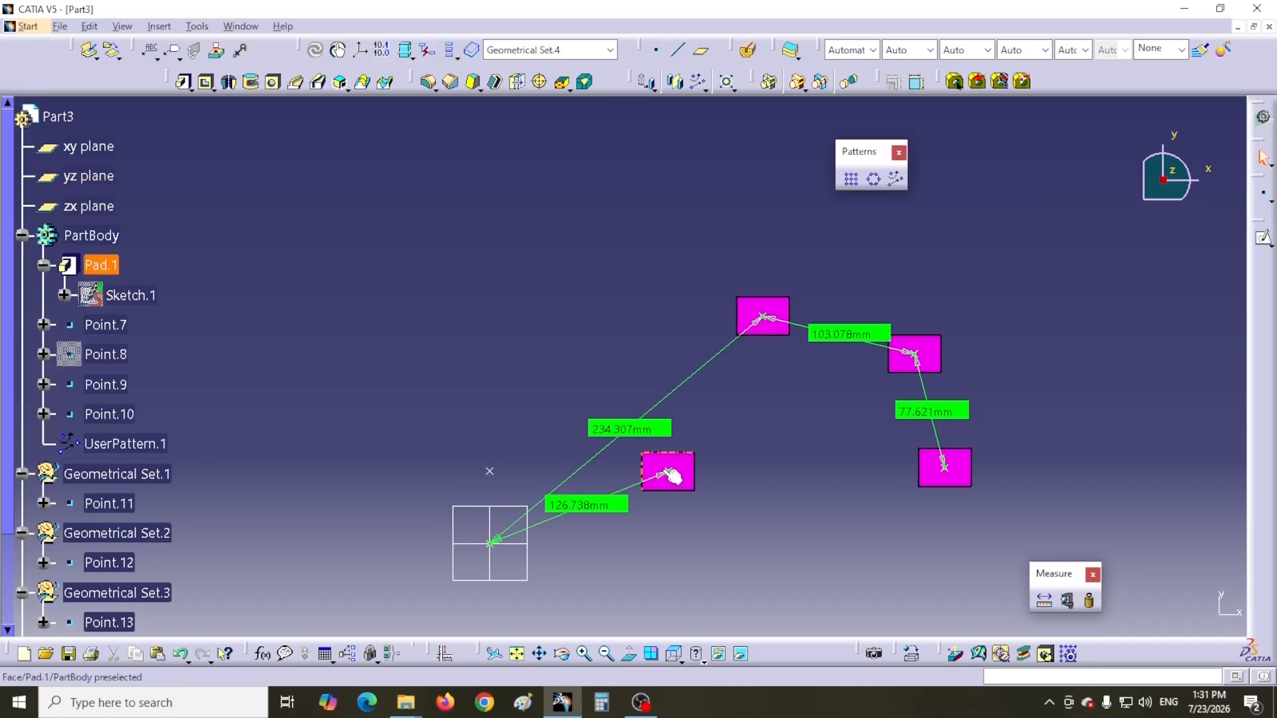
Create a point-point line from Point.15 to Point.11, extended about 127 mm at its start and about 315 mm at its end
{"action": "left_click", "coordinate": [678, 50]}
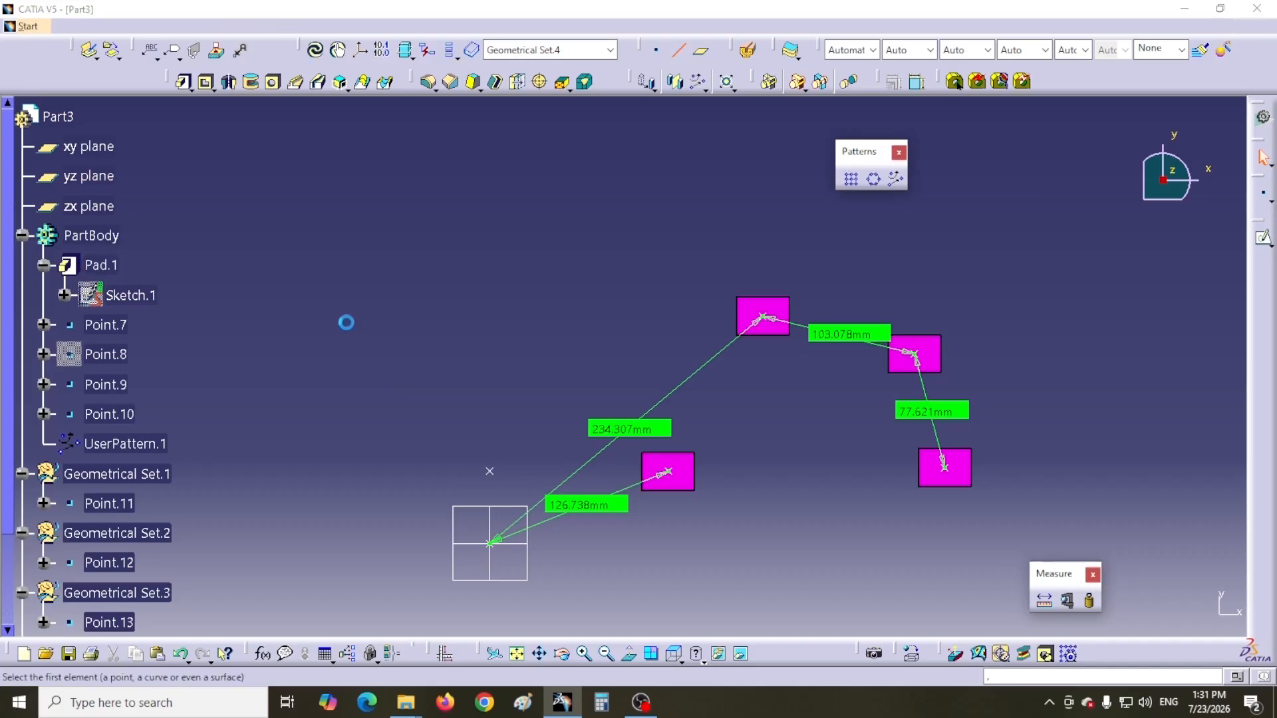
{"action": "left_click", "coordinate": [496, 473]}
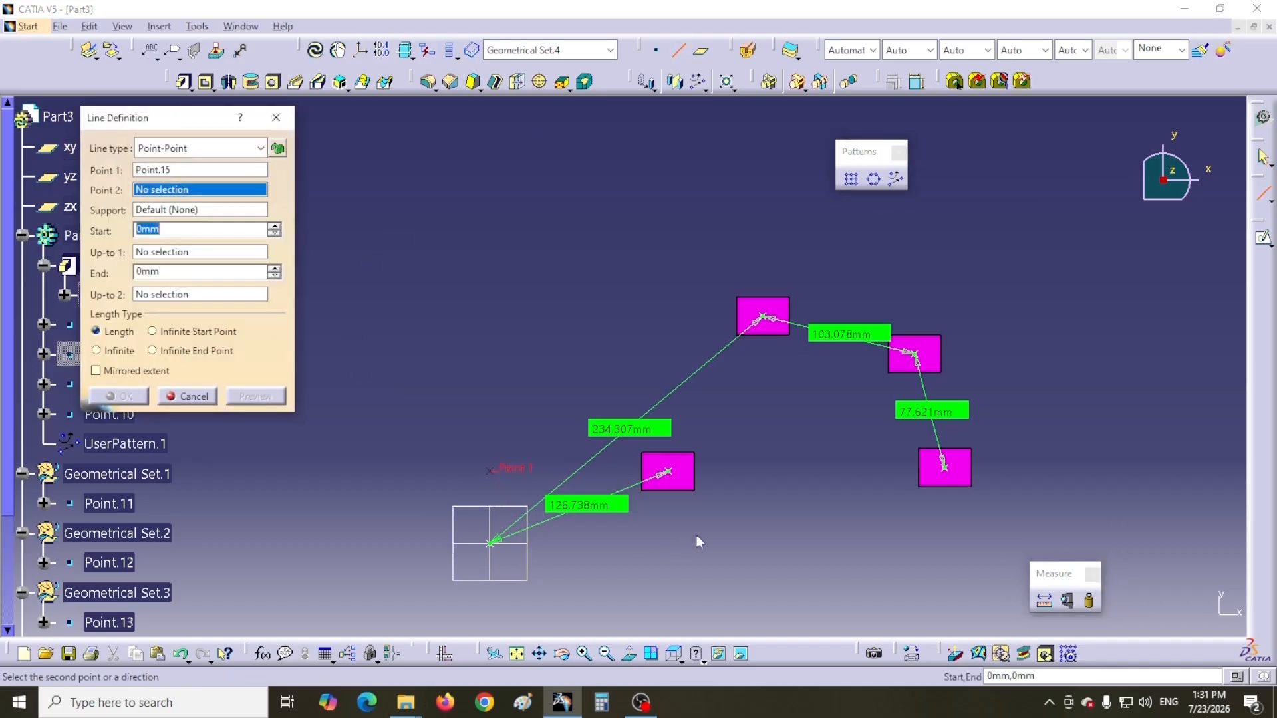
{"action": "left_click", "coordinate": [667, 474]}
{"action": "left_click_drag", "start_coordinate": [482, 470], "coordinate": [275, 474]}
{"action": "left_click_drag", "start_coordinate": [678, 473], "coordinate": [1145, 474]}
{"action": "left_click", "coordinate": [132, 391]}
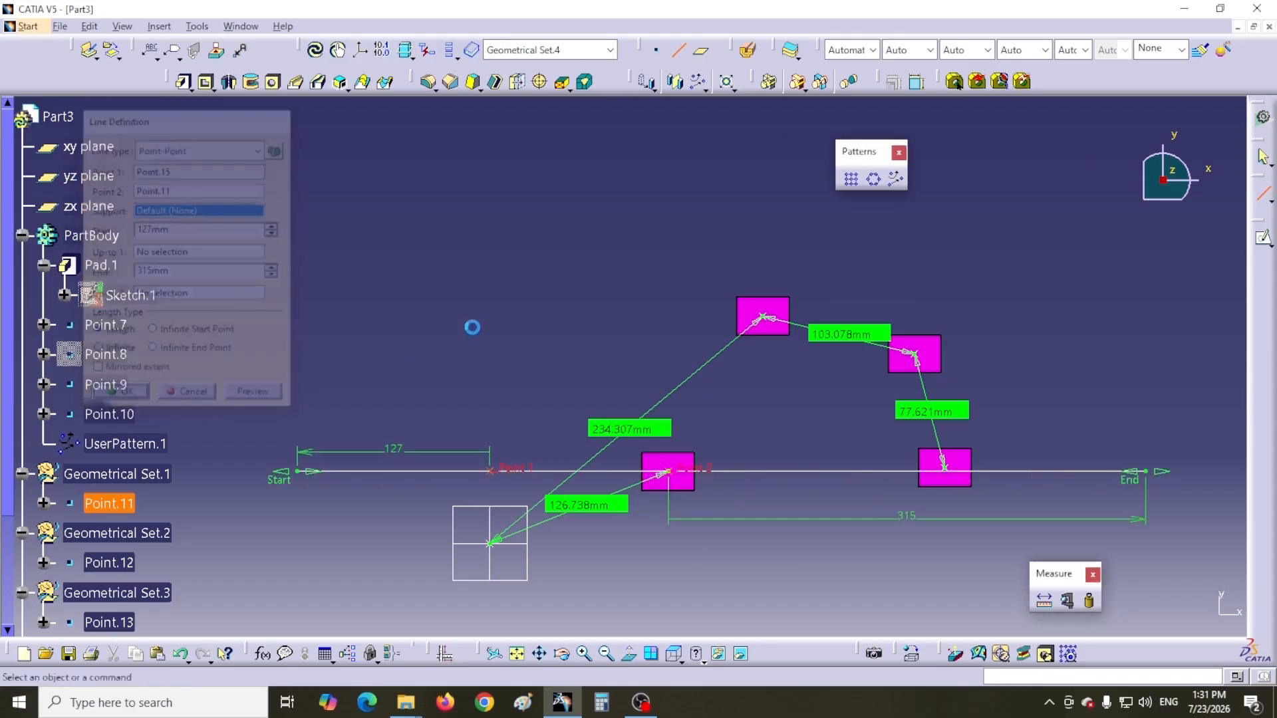
Edit UserPattern.1 and set its anchor to Point.15
{"action": "double_click", "coordinate": [127, 443]}
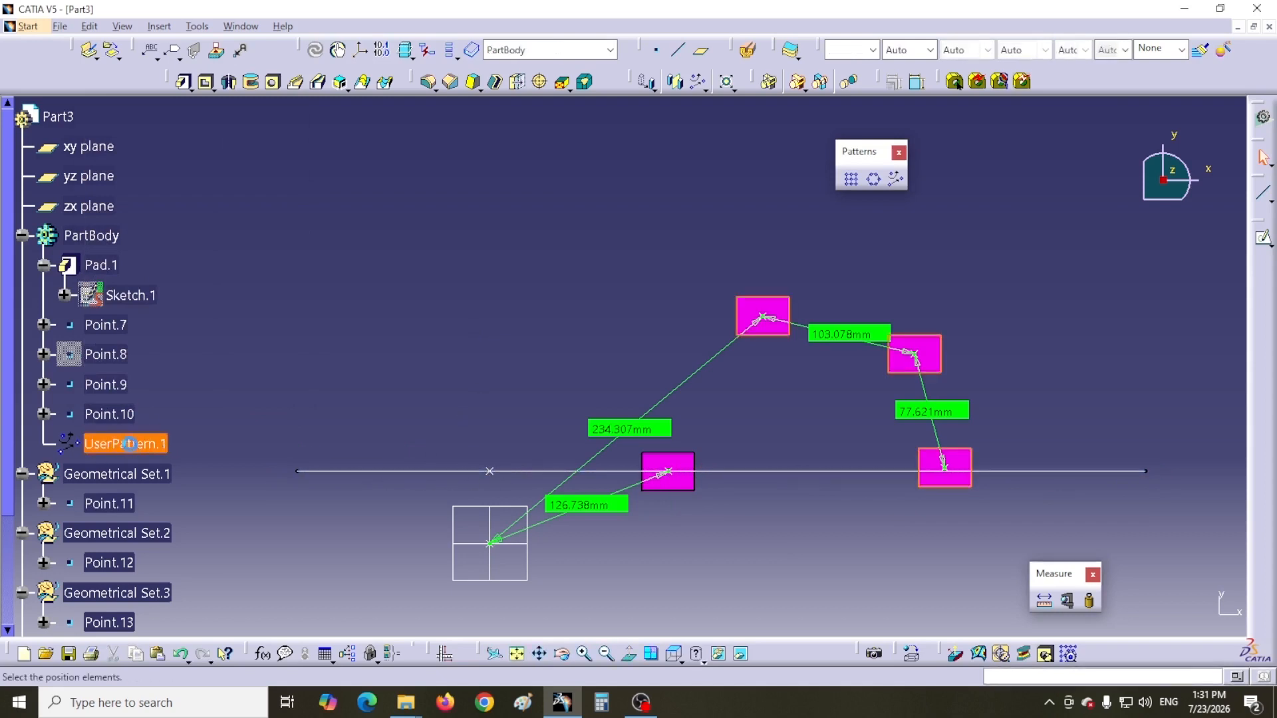
{"action": "left_click_drag", "start_coordinate": [343, 178], "coordinate": [278, 184]}
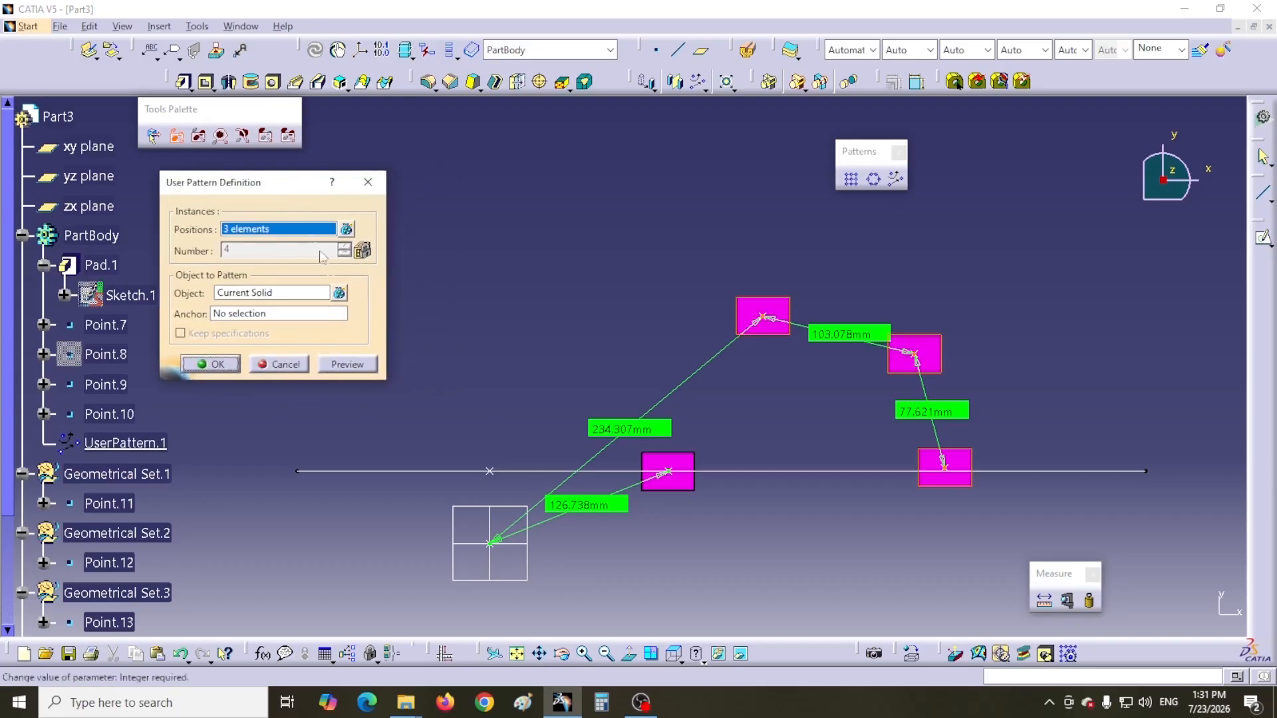
{"action": "left_click", "coordinate": [247, 314]}
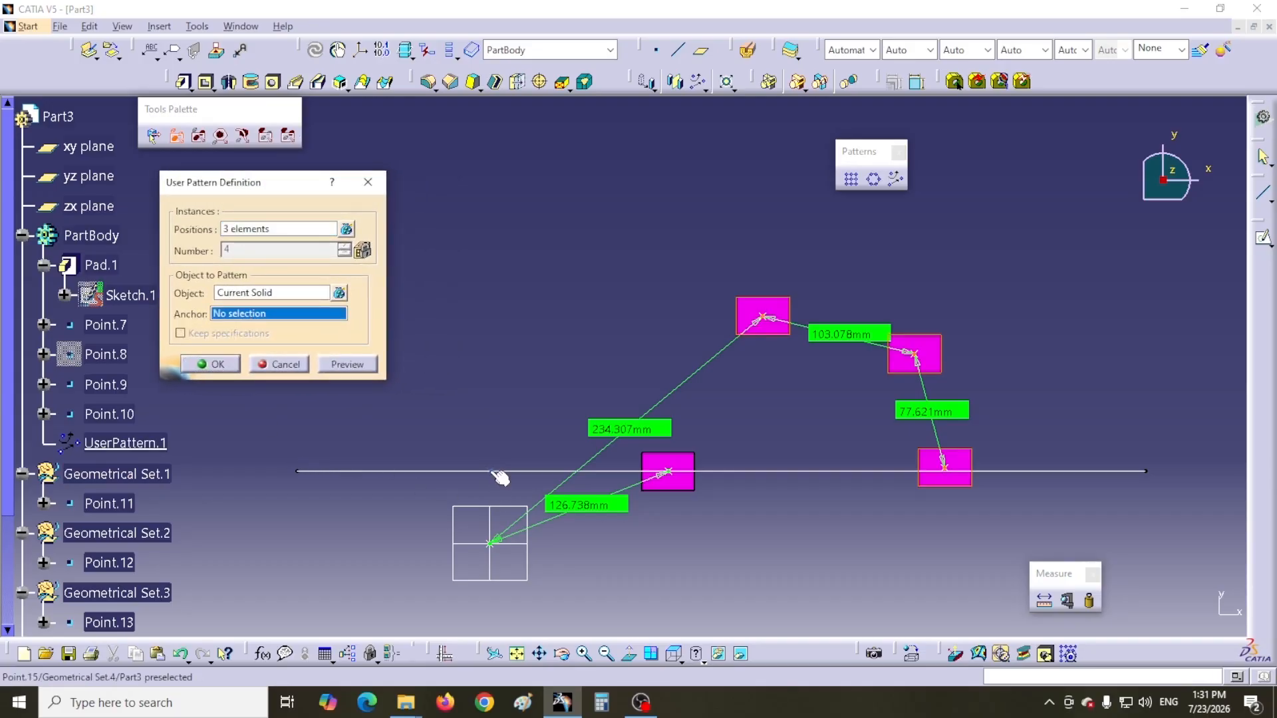
{"action": "left_click", "coordinate": [496, 474]}
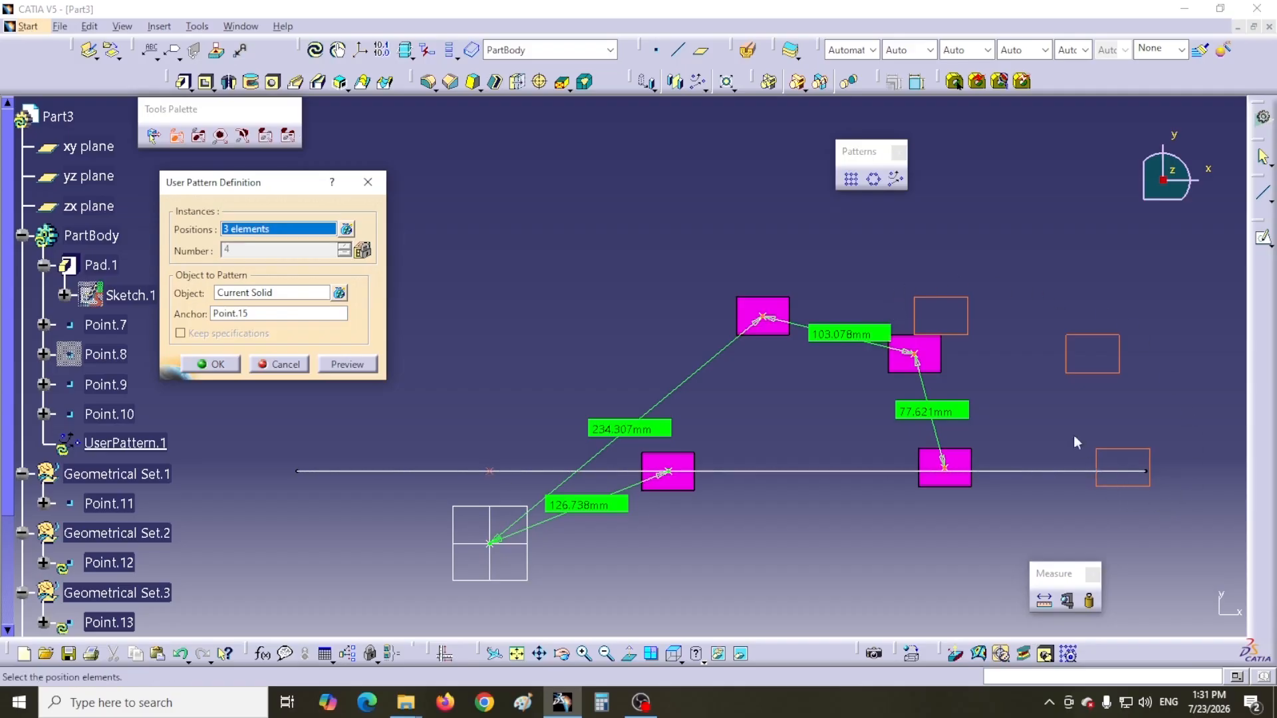
{"action": "left_click", "coordinate": [226, 365]}
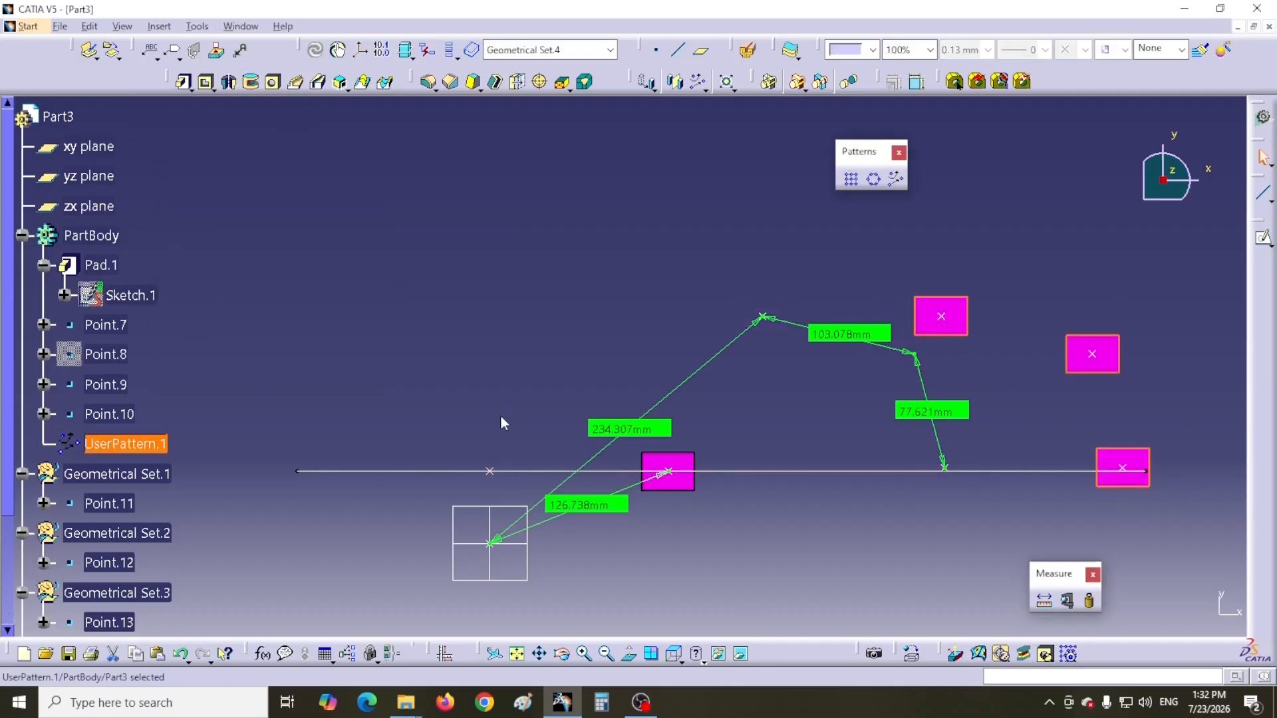
Measure the distance between Point.15 and Point.11, shift its label clear of the block and keep the measure
{"action": "left_click", "coordinate": [1044, 600]}
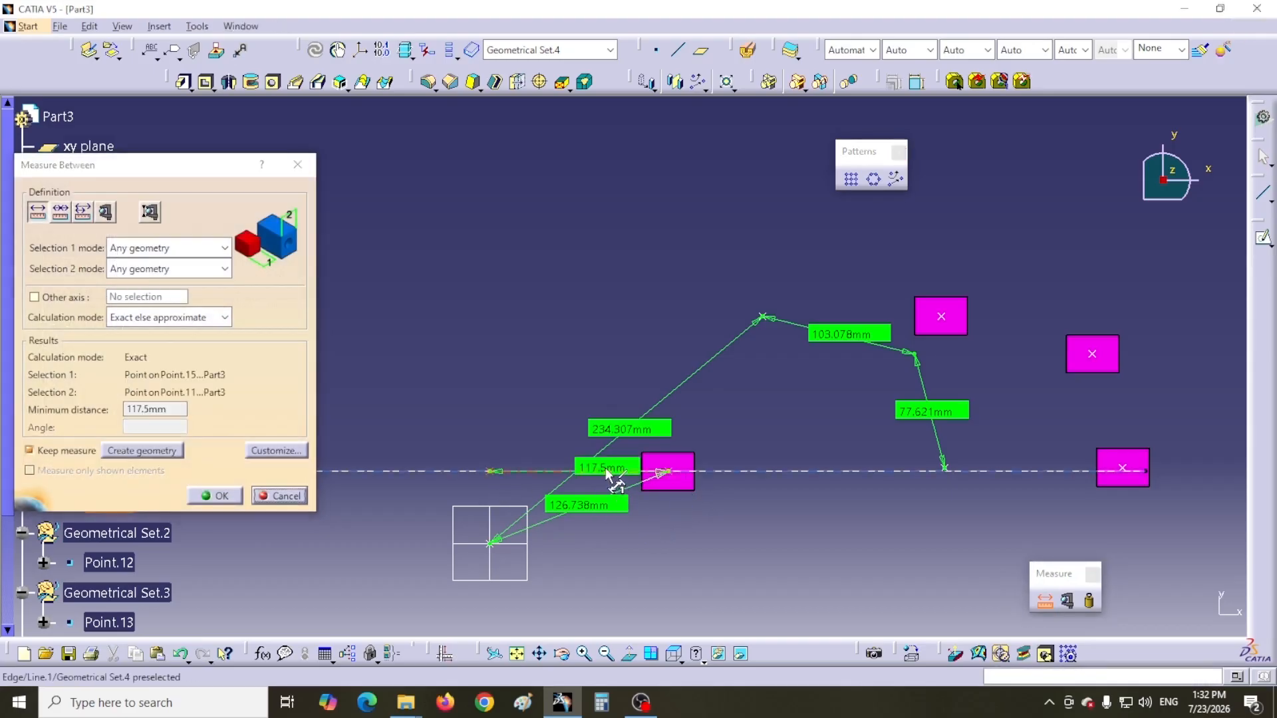
{"action": "left_click", "coordinate": [610, 473]}
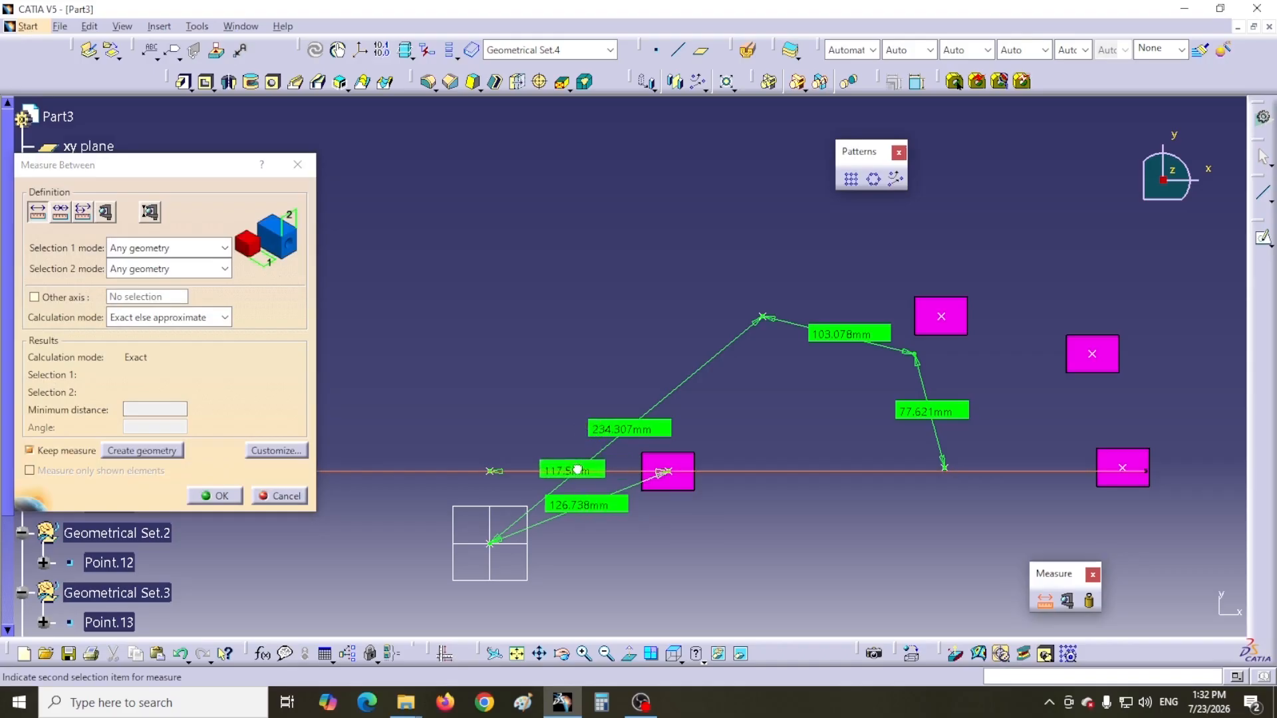
{"action": "left_click", "coordinate": [217, 500]}
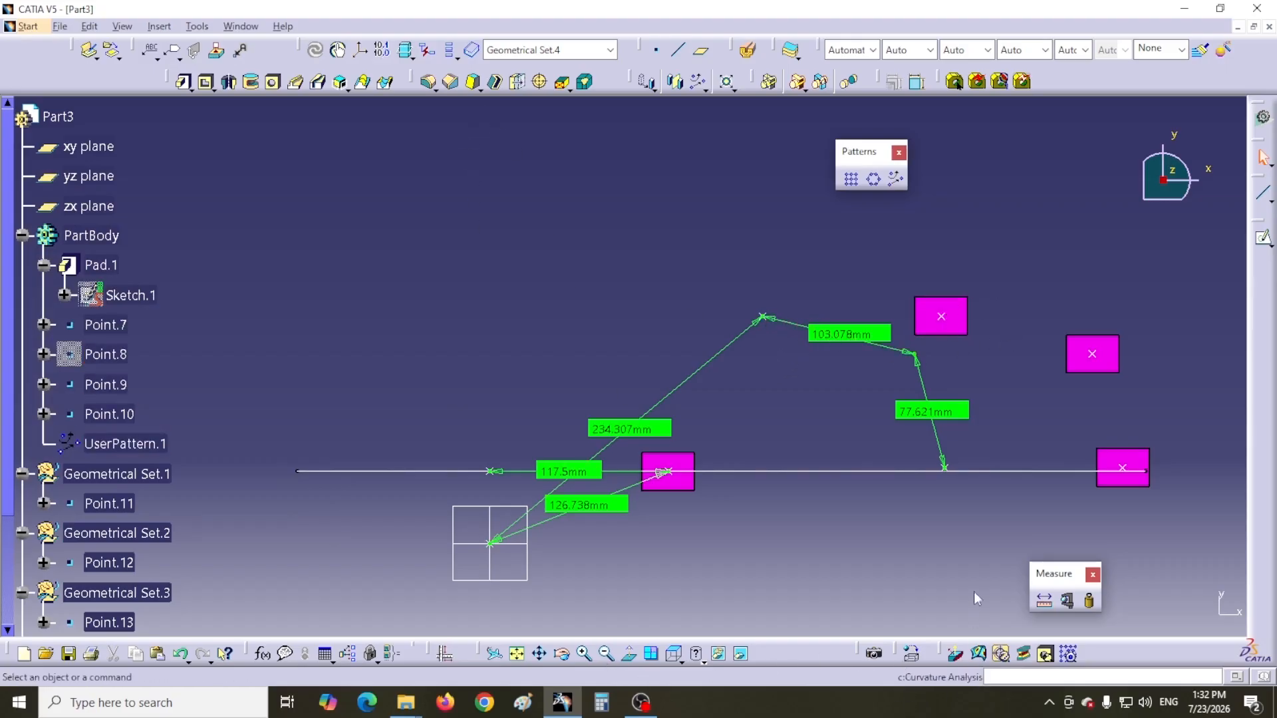
Measure the distance between Point.7 and Point.12, move its label towards Point.7 and keep the measure
{"action": "left_click", "coordinate": [1044, 601]}
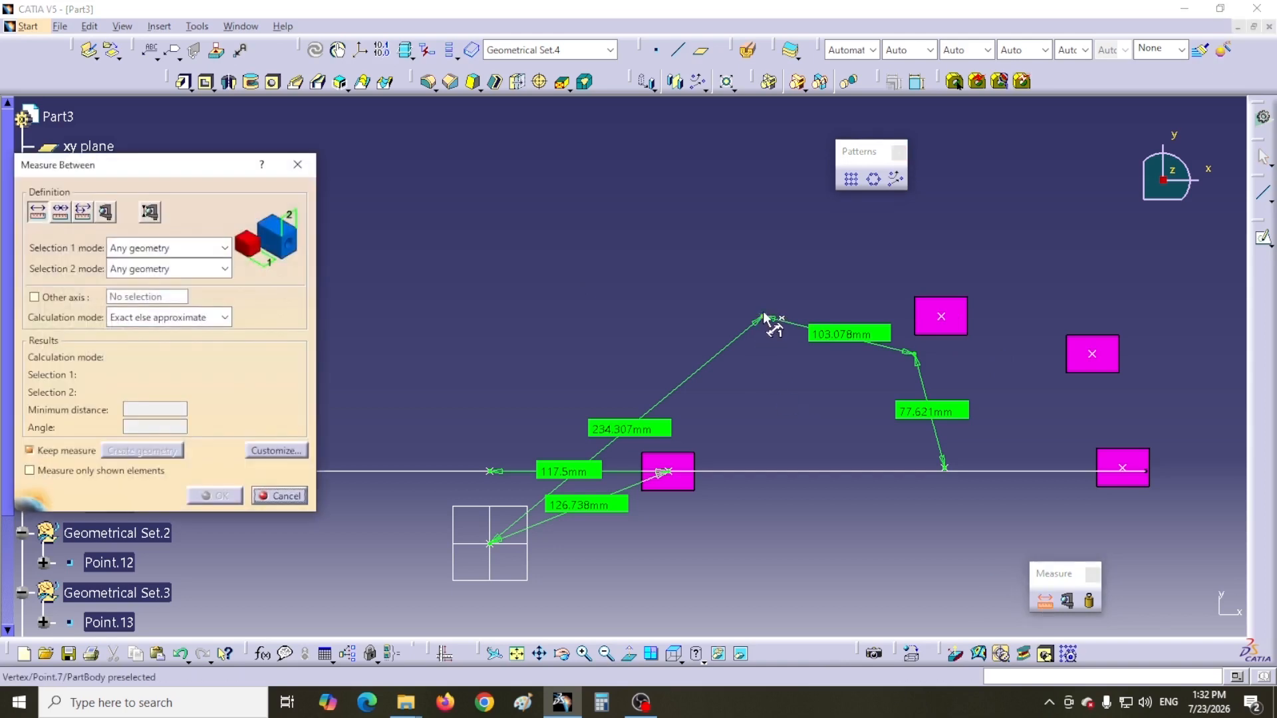
{"action": "left_click", "coordinate": [940, 316]}
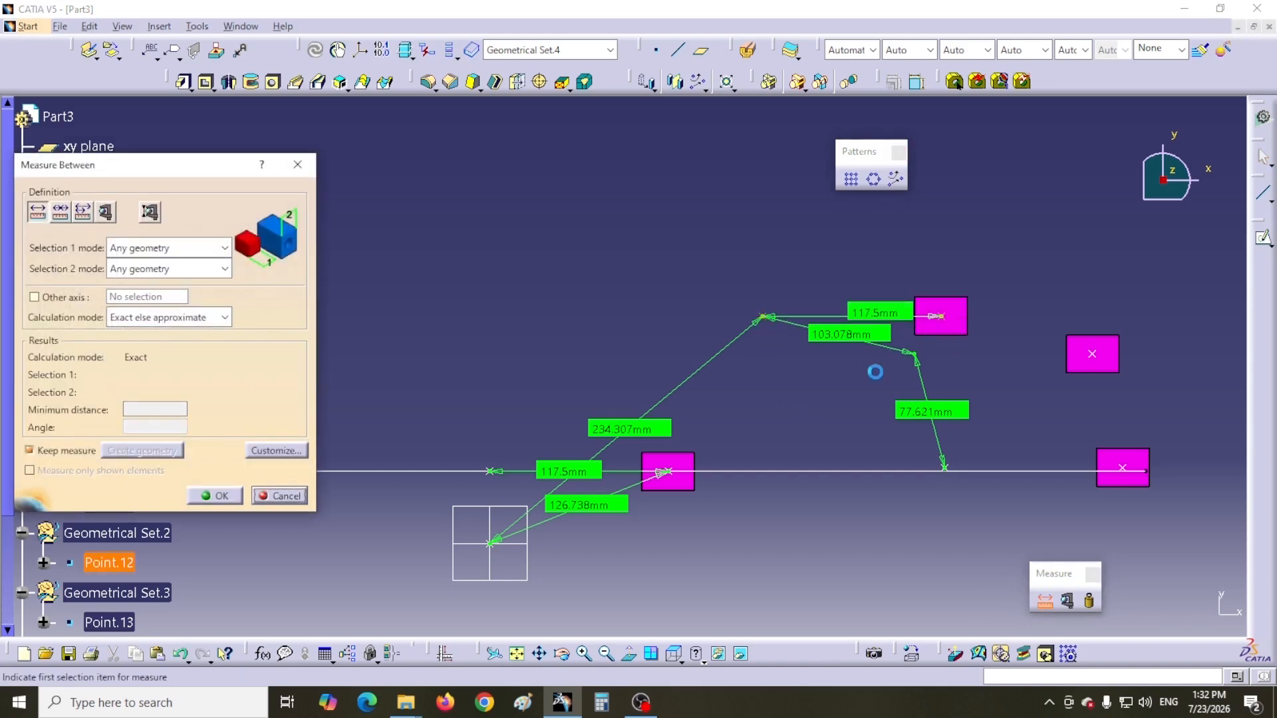
{"action": "left_click_drag", "start_coordinate": [878, 316], "coordinate": [827, 314]}
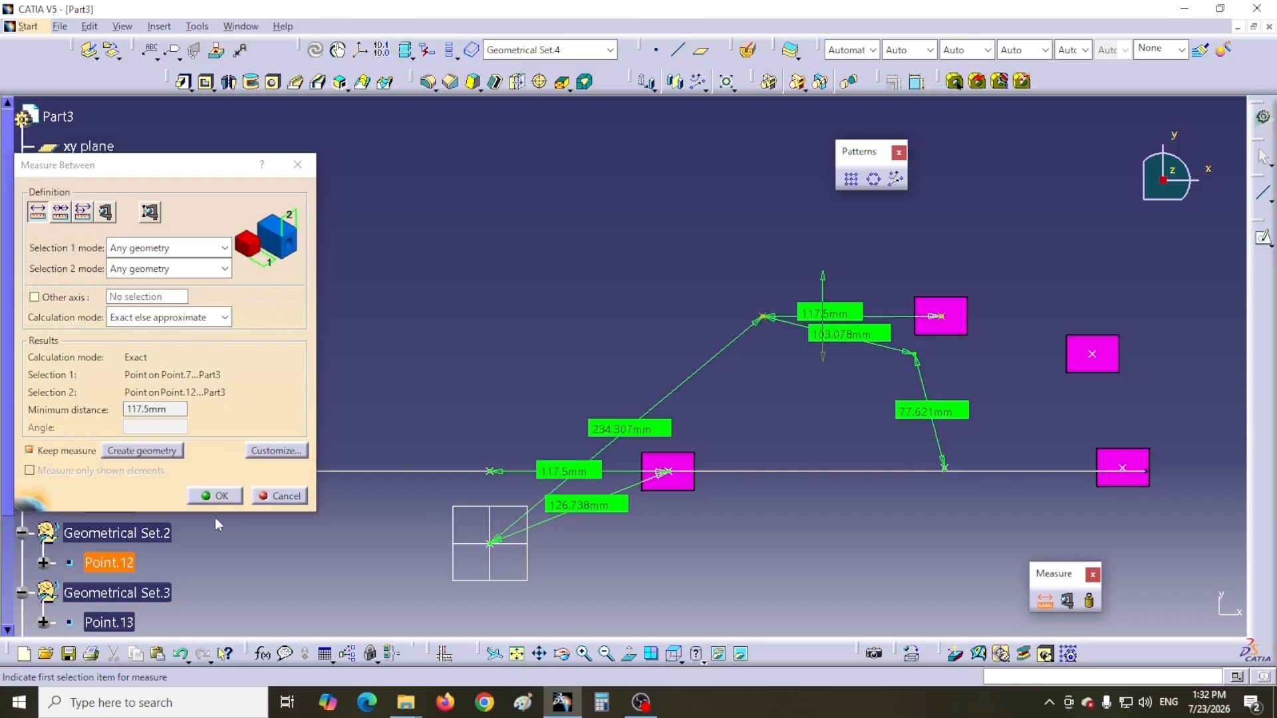
{"action": "left_click", "coordinate": [219, 499]}
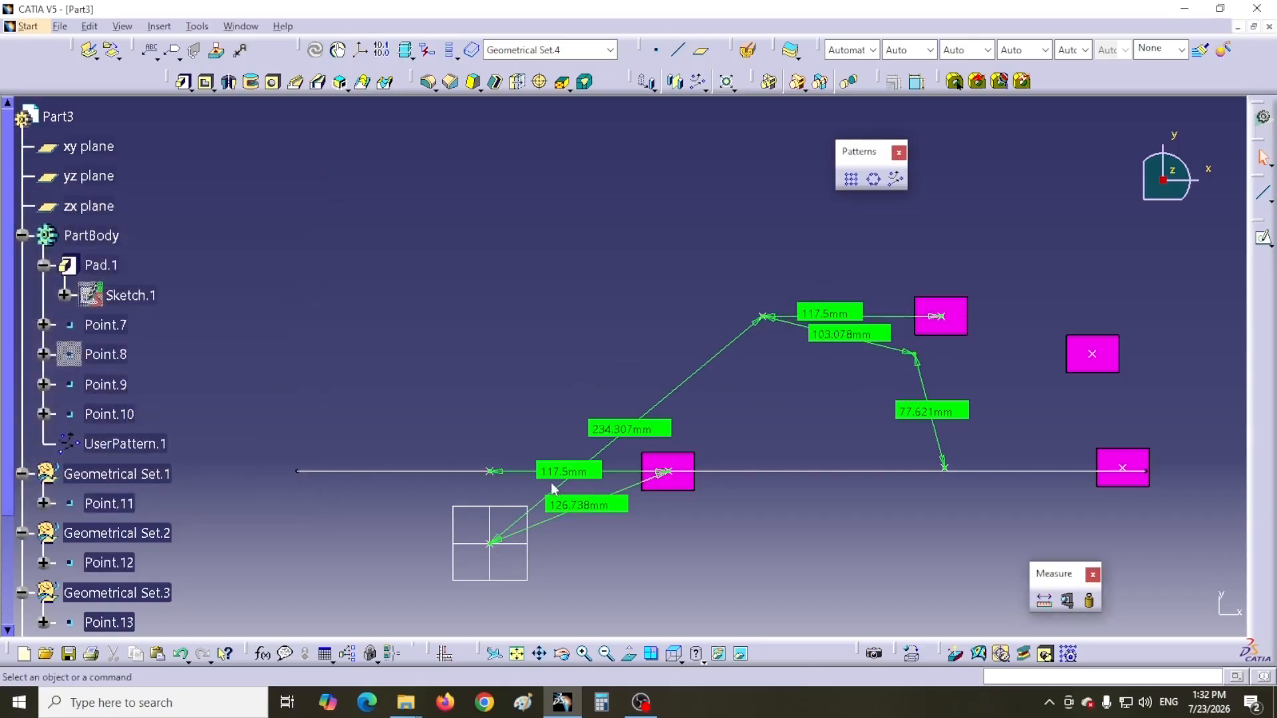
Create a point-point line from Point.7 to Point.12, lengthening its start extension to more than twice 127 mm with a 315 mm end extension
{"action": "left_click", "coordinate": [677, 50]}
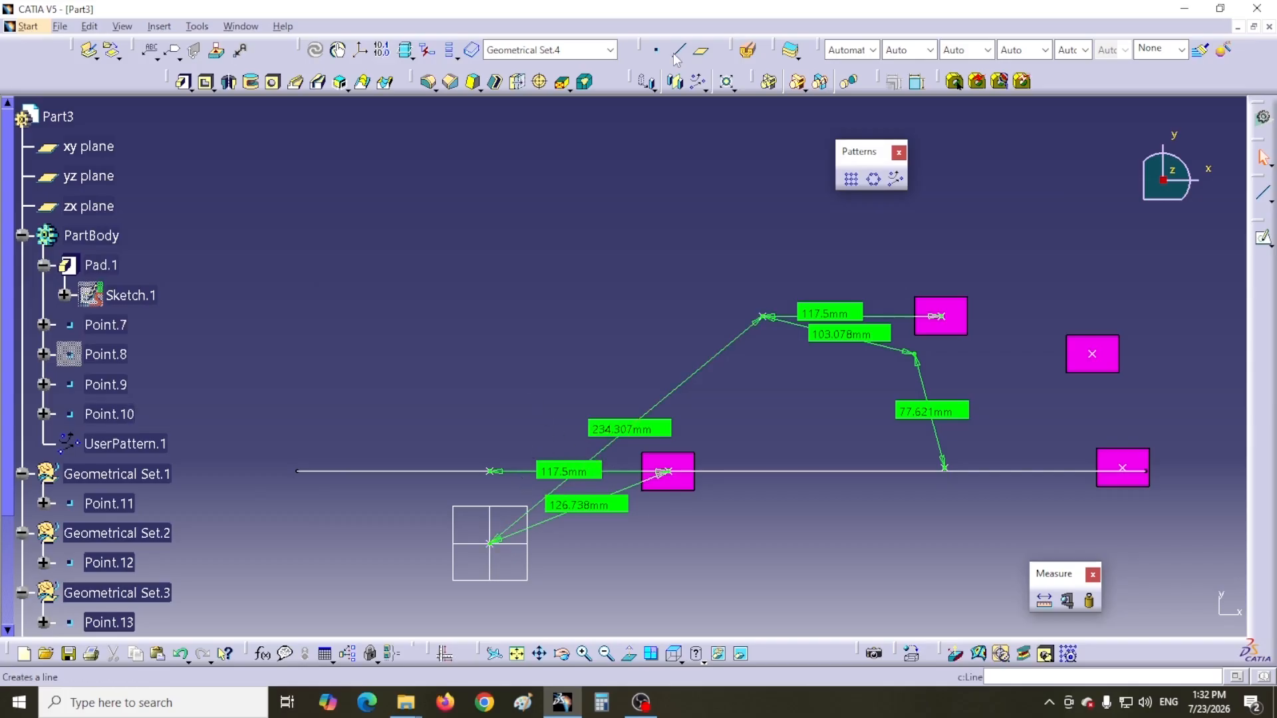
{"action": "left_click", "coordinate": [766, 317]}
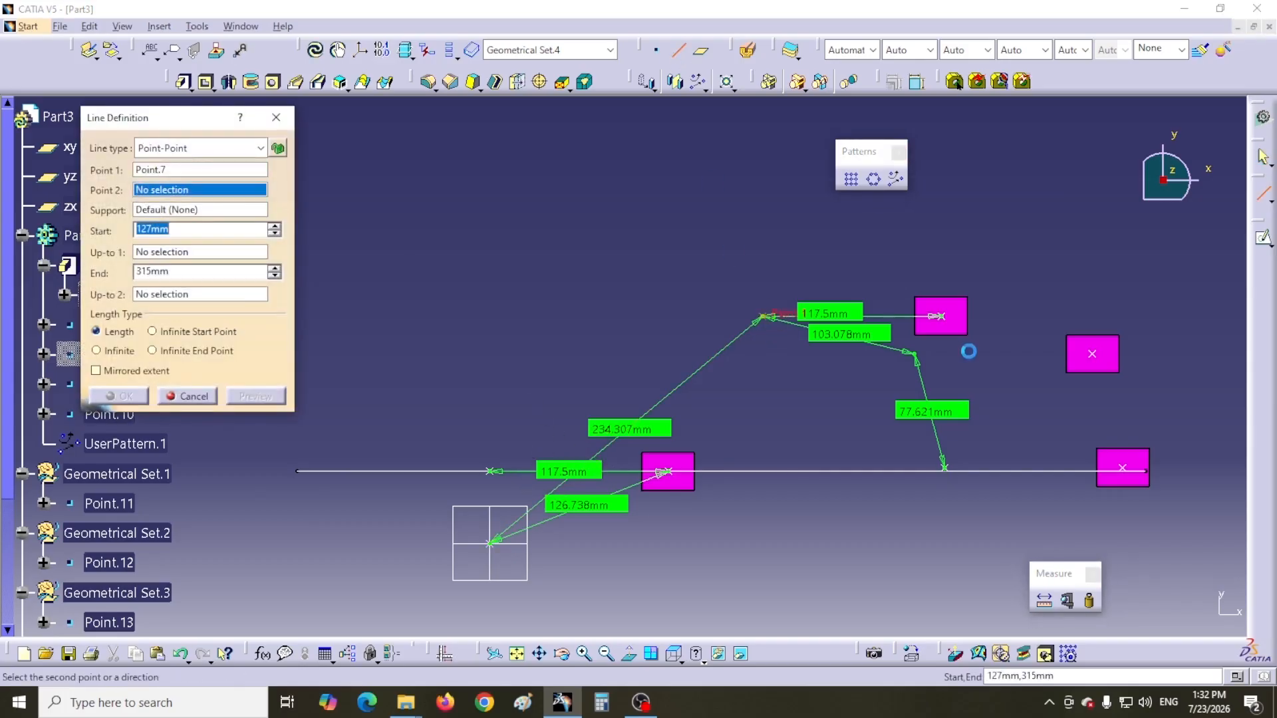
{"action": "left_click", "coordinate": [950, 326]}
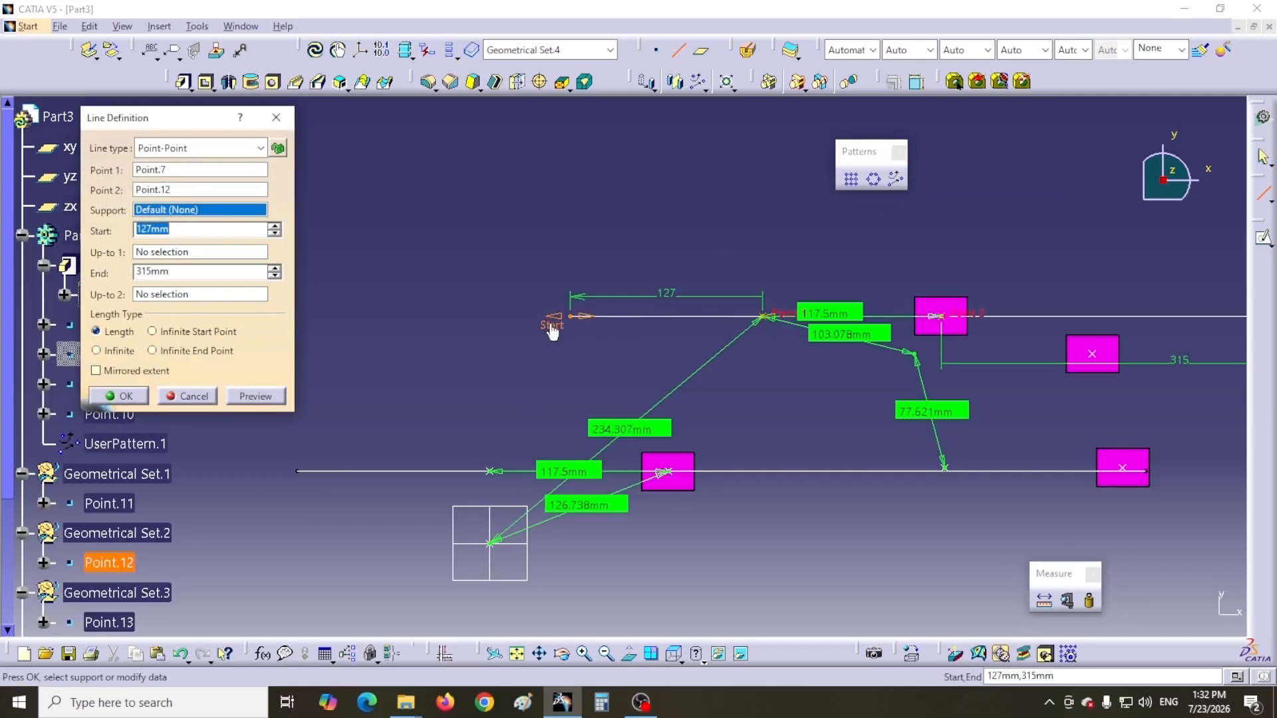
{"action": "left_click_drag", "start_coordinate": [556, 322], "coordinate": [367, 317]}
{"action": "key", "text": "Return"}
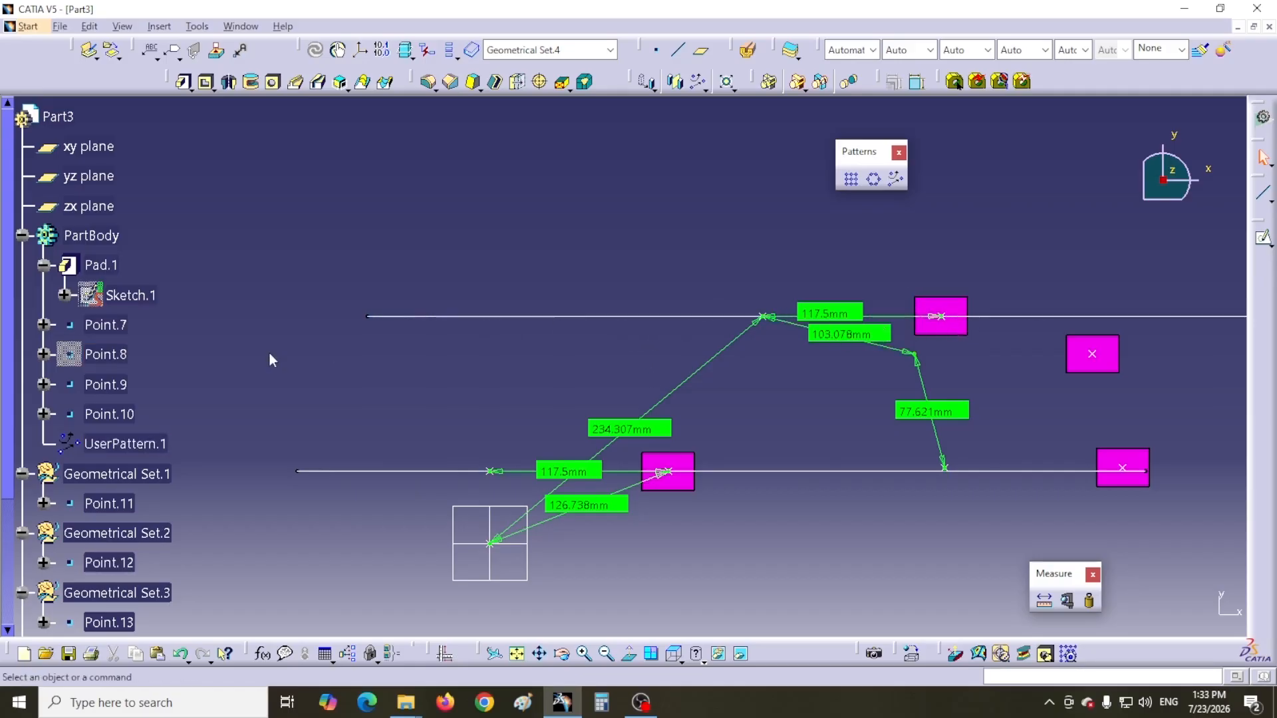
Measure the distance between Line.1 and Line.2, picking them near their start ends, without keeping the measure
{"action": "left_click", "coordinate": [1044, 600]}
{"action": "left_click", "coordinate": [406, 471]}
{"action": "left_click", "coordinate": [408, 317]}
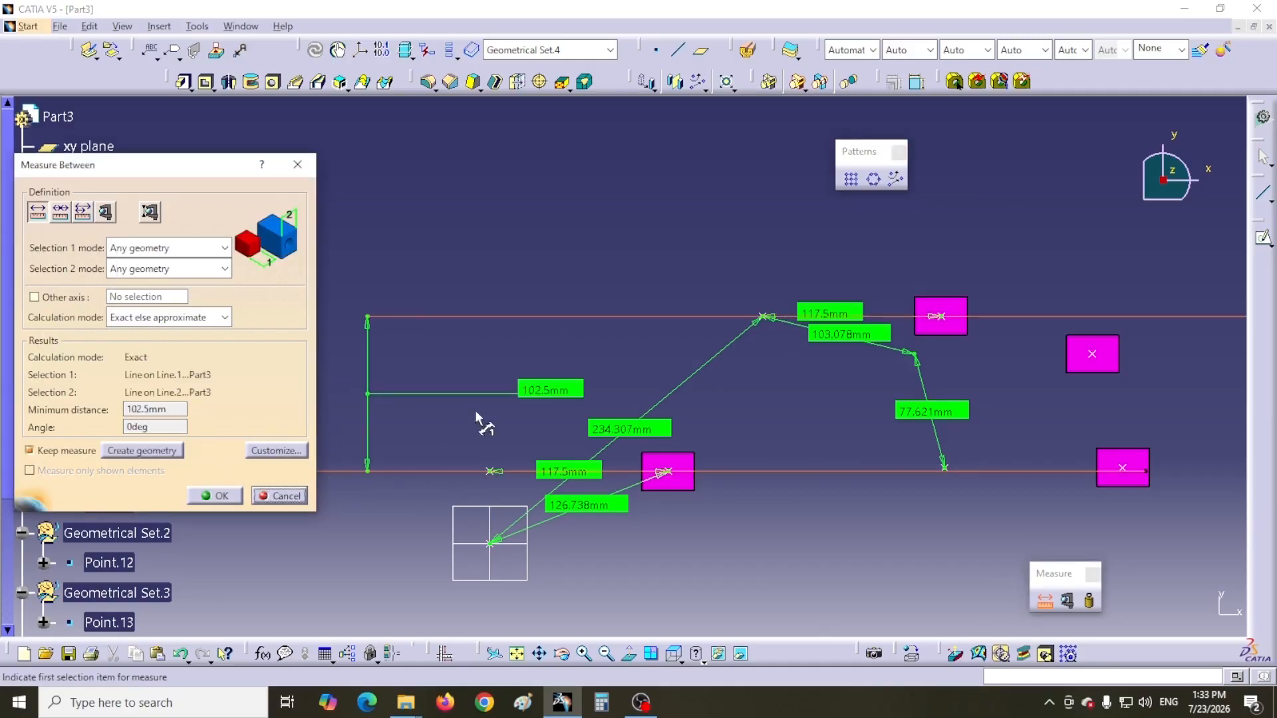
{"action": "left_click", "coordinate": [300, 495]}
Measure the distance between Line.1 and Line.2 again, picking them near their middle, without keeping the measure
{"action": "middle_click_drag", "start_coordinate": [1016, 421], "coordinate": [587, 465]}
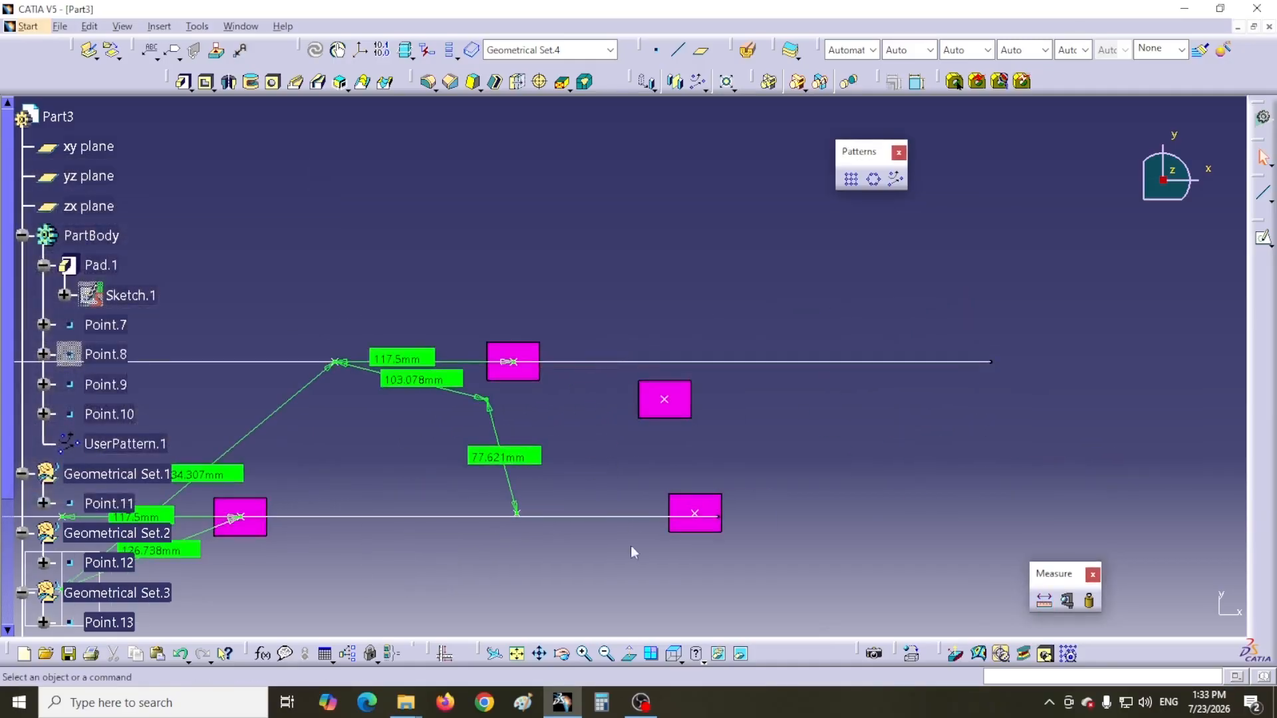
{"action": "left_click", "coordinate": [1044, 600]}
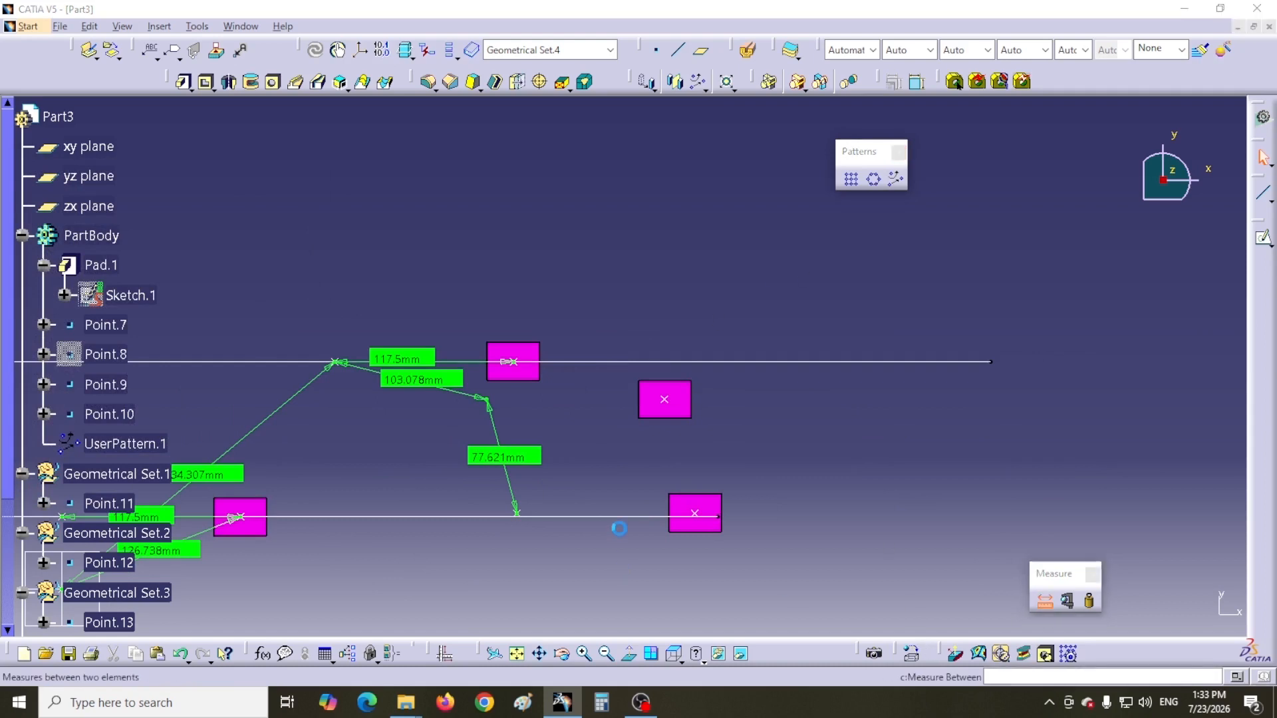
{"action": "left_click", "coordinate": [625, 518]}
{"action": "left_click", "coordinate": [626, 362]}
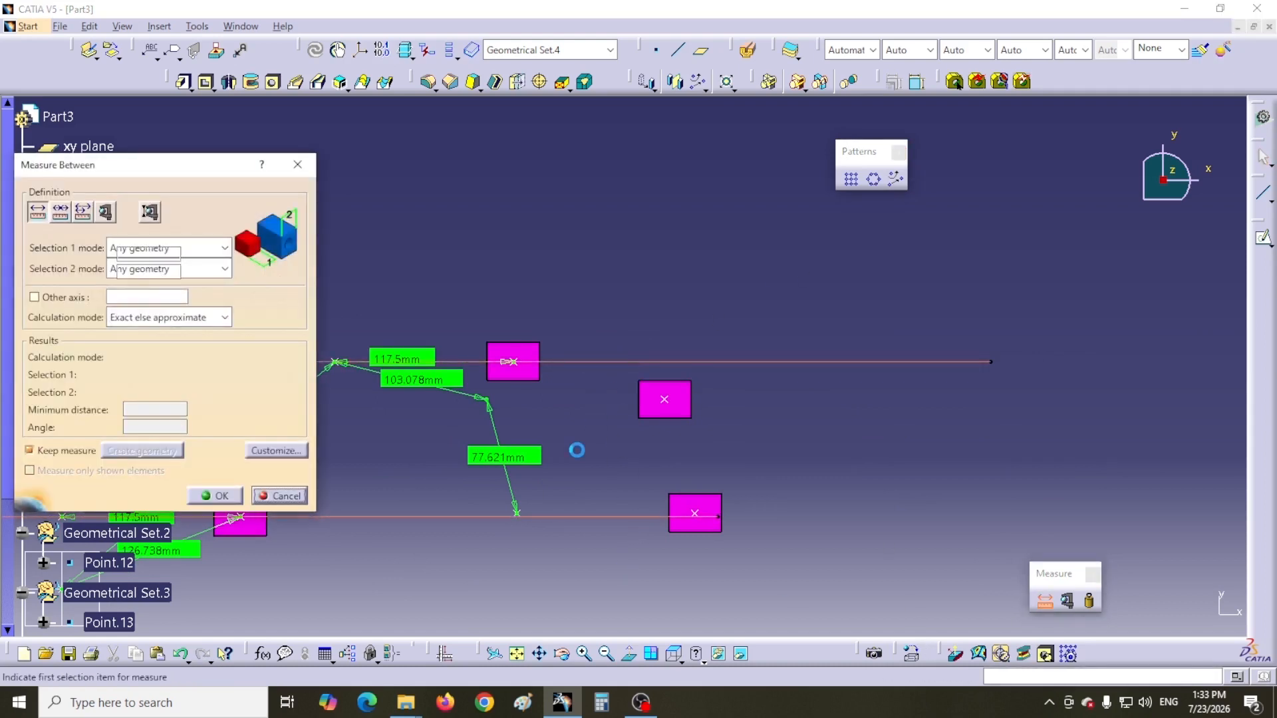
{"action": "middle_click_drag", "start_coordinate": [572, 459], "coordinate": [845, 446]}
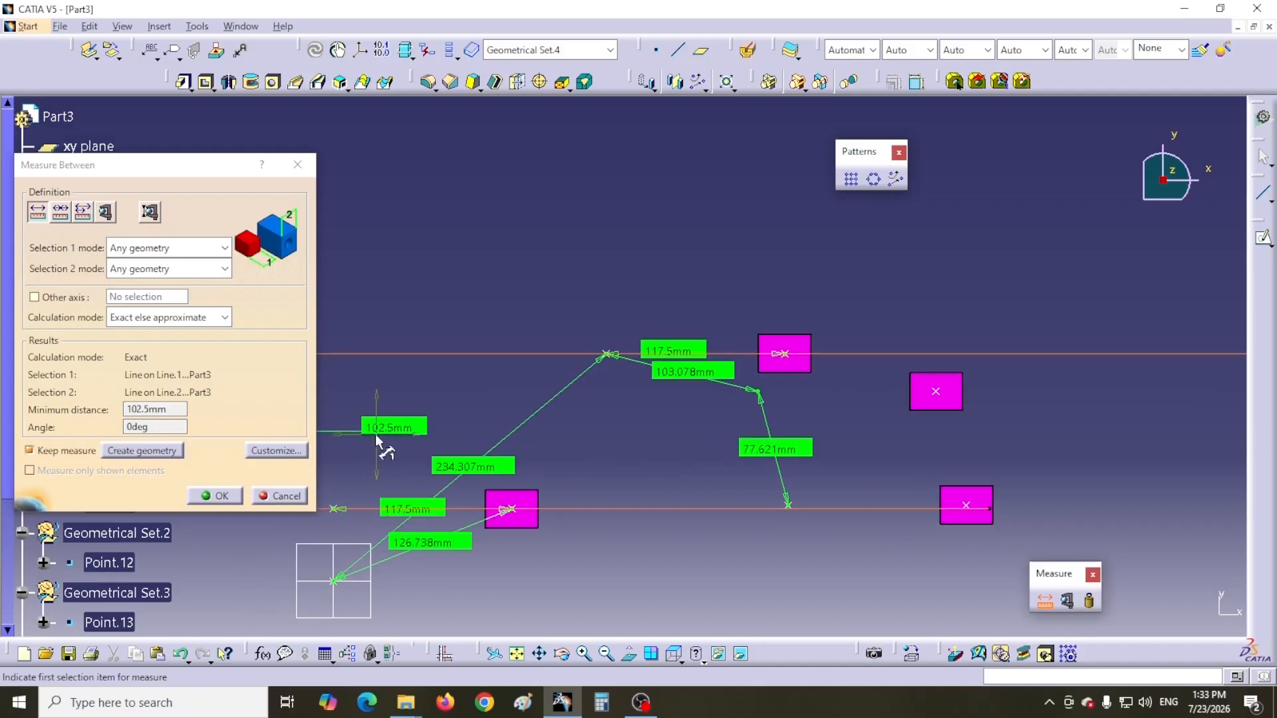
{"action": "middle_click_drag", "start_coordinate": [431, 408], "coordinate": [599, 388]}
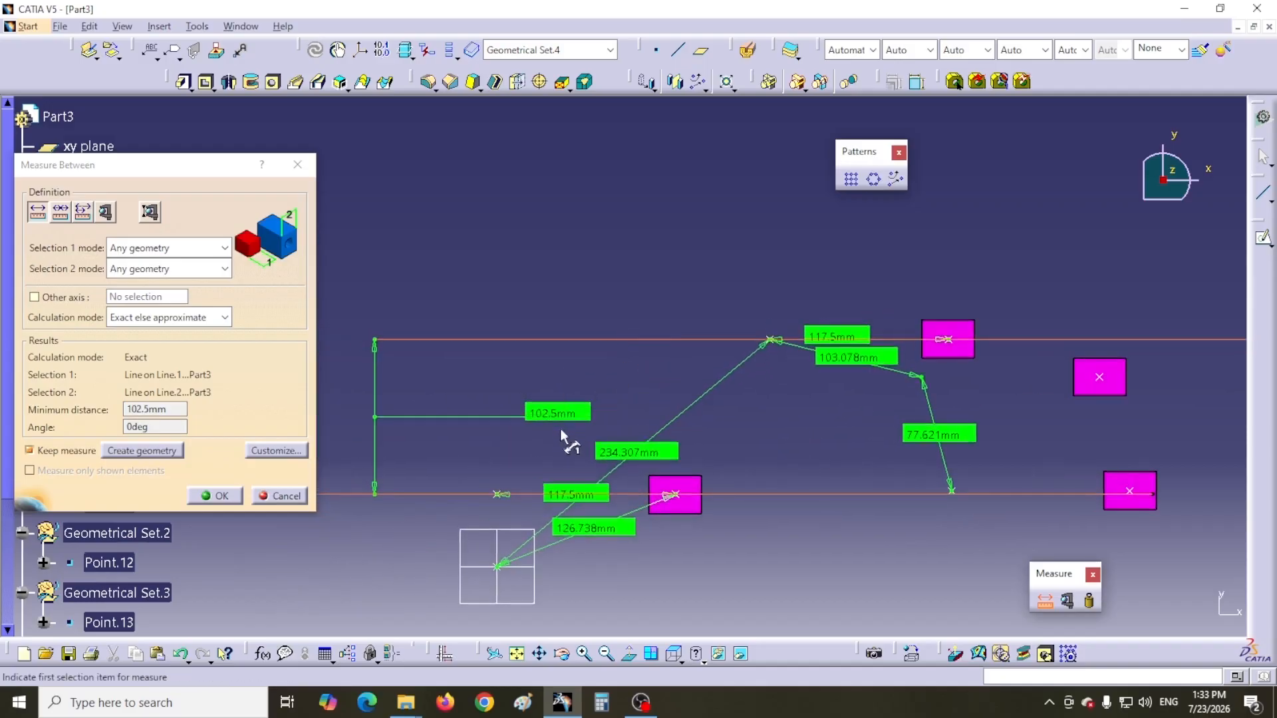
{"action": "left_click", "coordinate": [274, 497]}
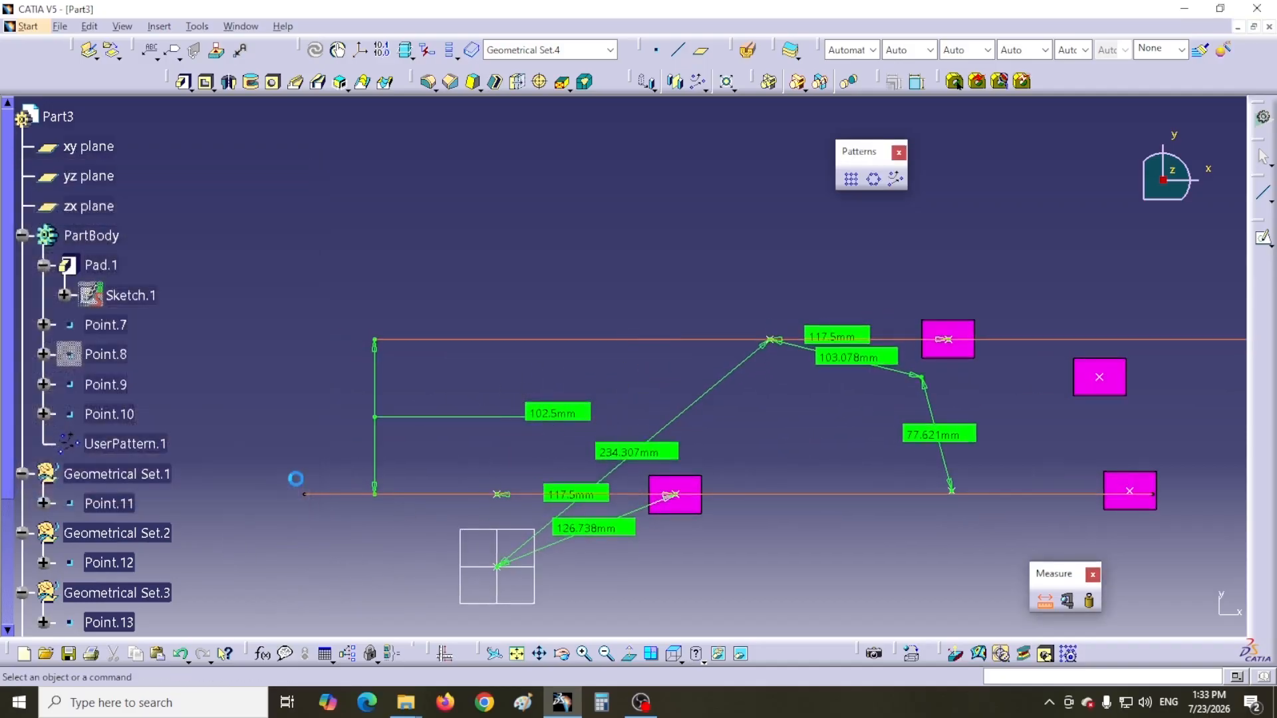
{"action": "middle_click_drag", "start_coordinate": [999, 361], "coordinate": [849, 338]}
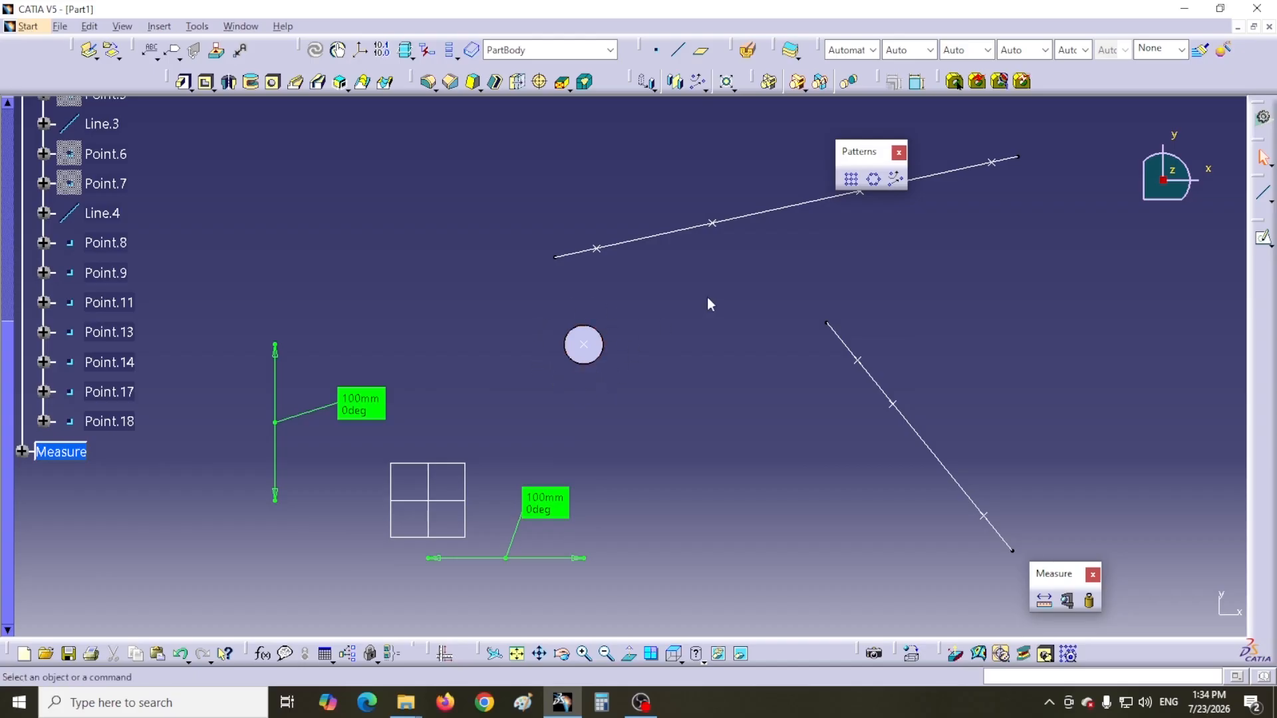
Set up a rectangular pattern of the disc in Part1 with 4 instances spaced 50 mm along the X axis
{"action": "left_click_drag", "start_coordinate": [874, 149], "coordinate": [843, 118]}
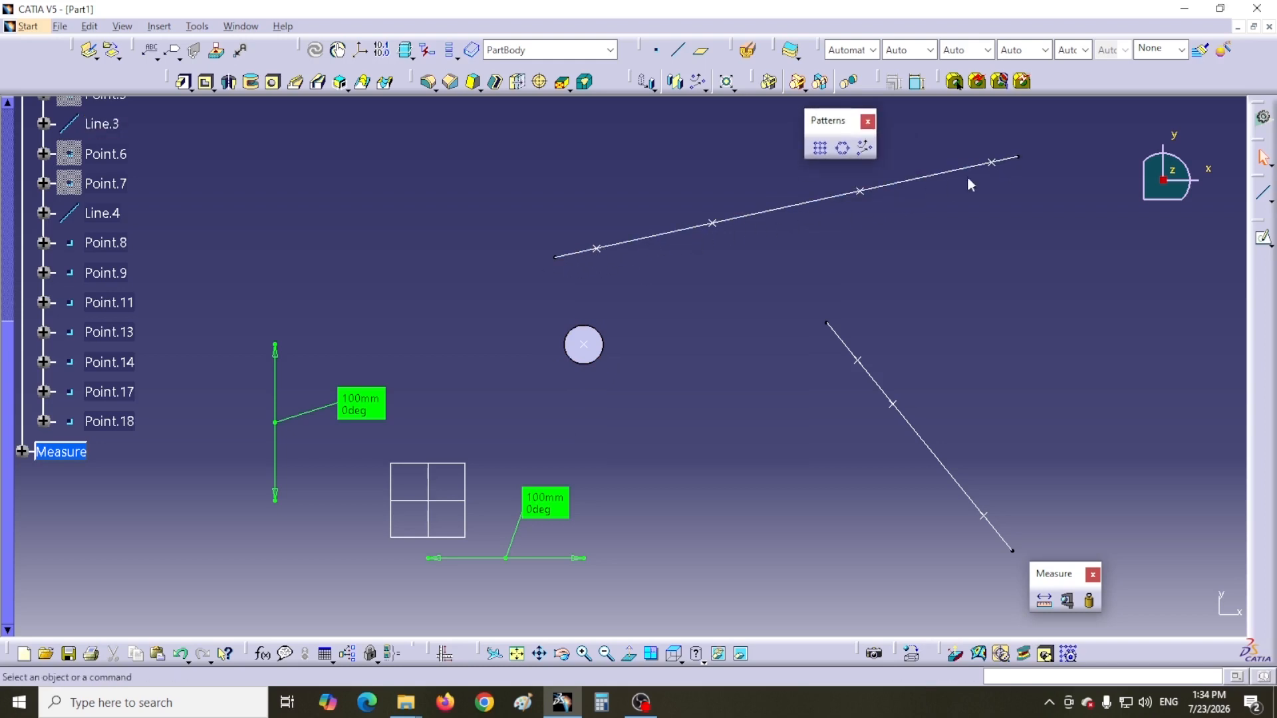
{"action": "left_click", "coordinate": [820, 148]}
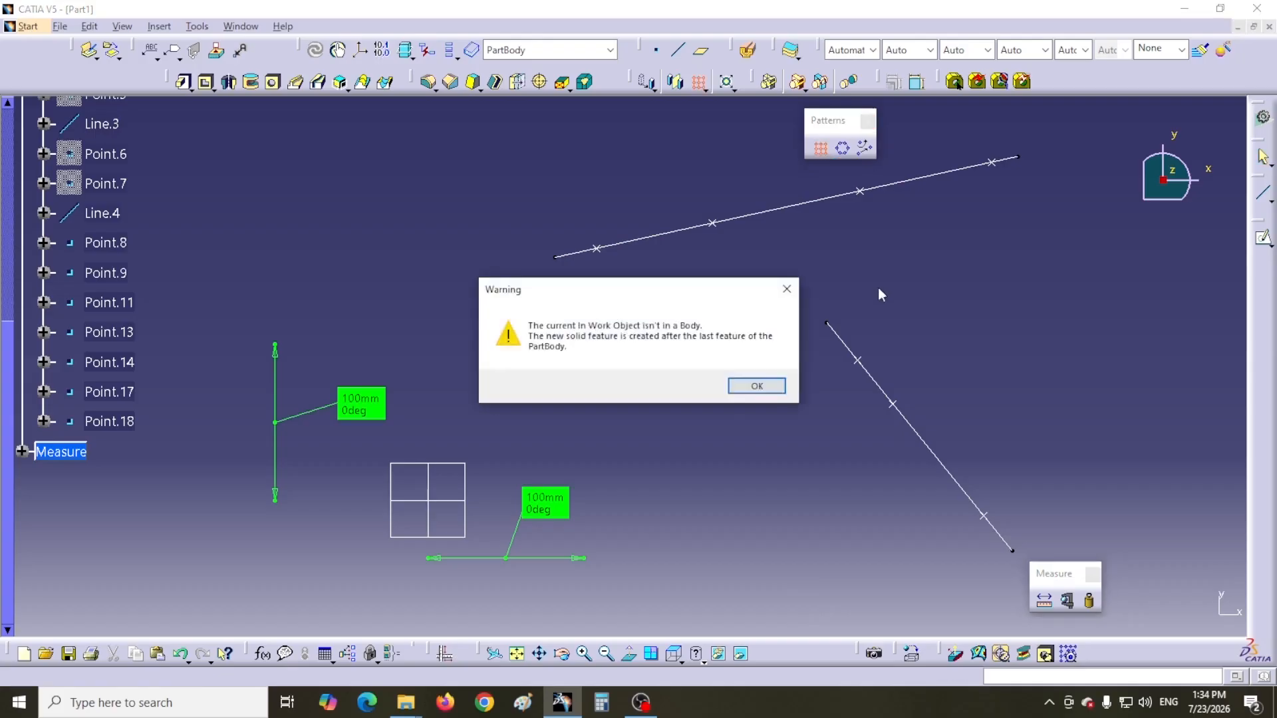
{"action": "left_click", "coordinate": [755, 387]}
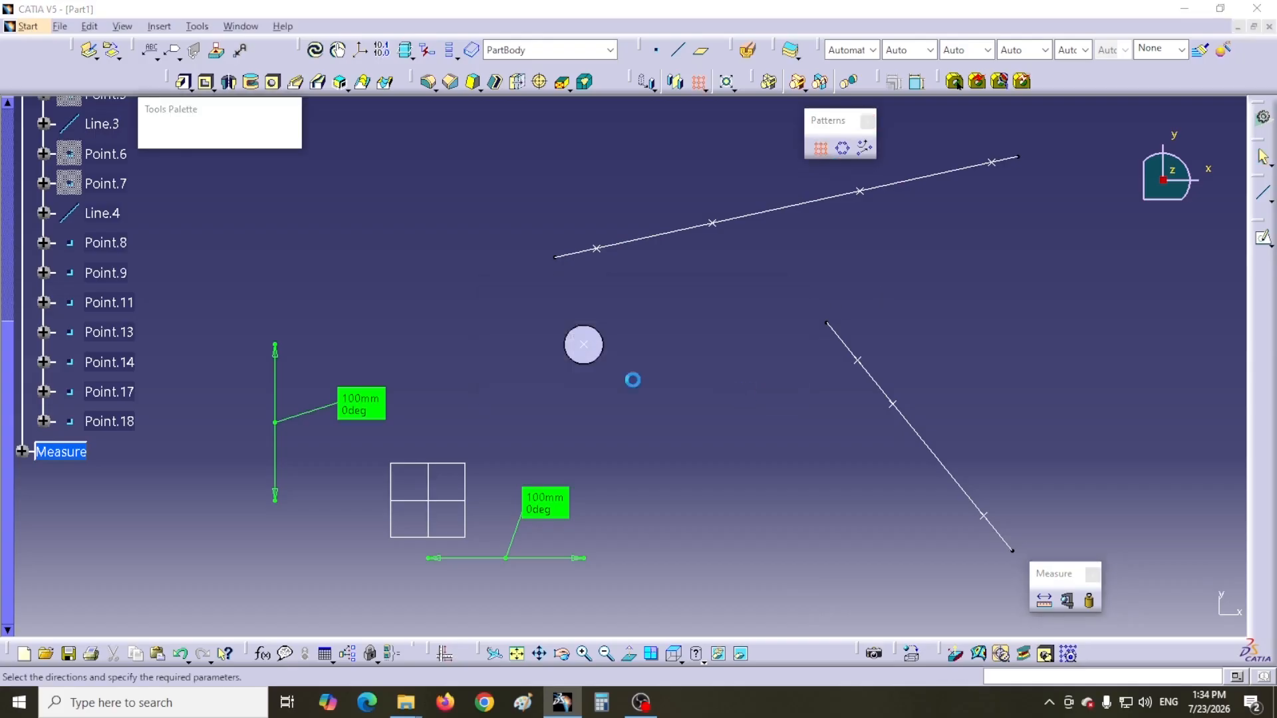
{"action": "left_click_drag", "start_coordinate": [429, 205], "coordinate": [1141, 220]}
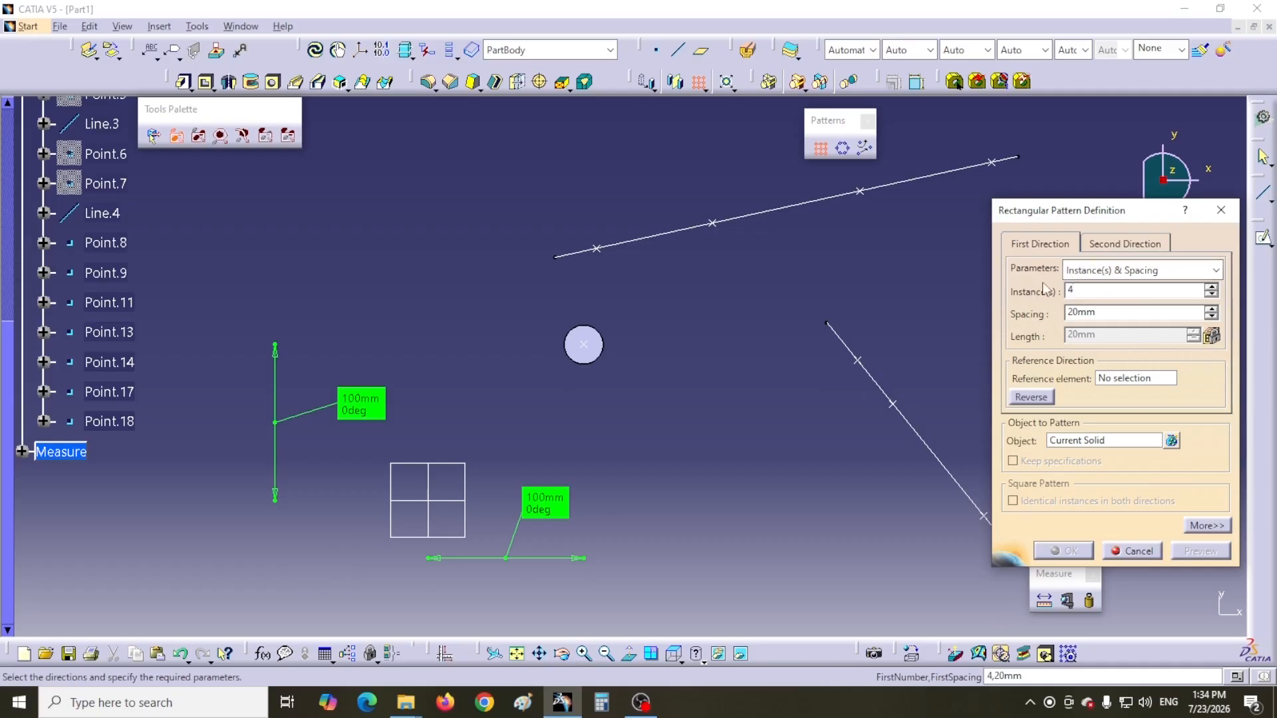
{"action": "key", "text": "Tab"}
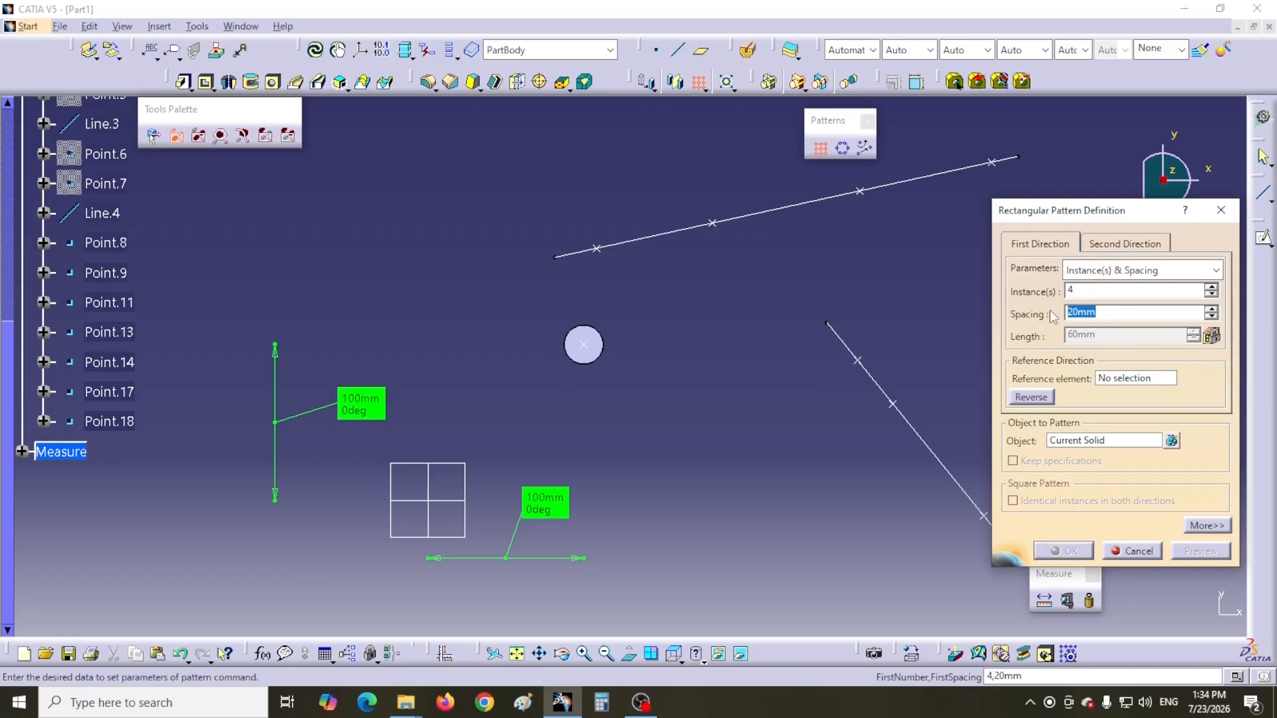
{"action": "type", "text": "50"}
{"action": "left_click", "coordinate": [1132, 378]}
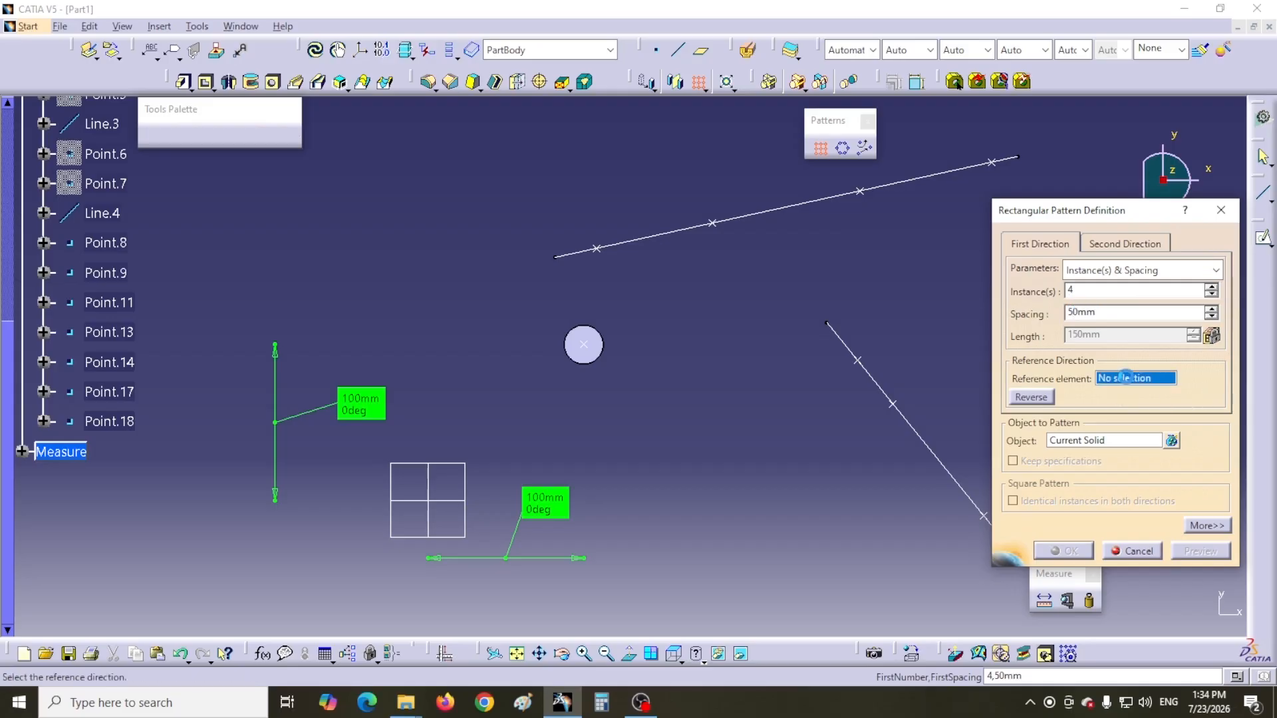
{"action": "right_click", "coordinate": [1127, 378]}
{"action": "left_click", "coordinate": [1163, 413]}
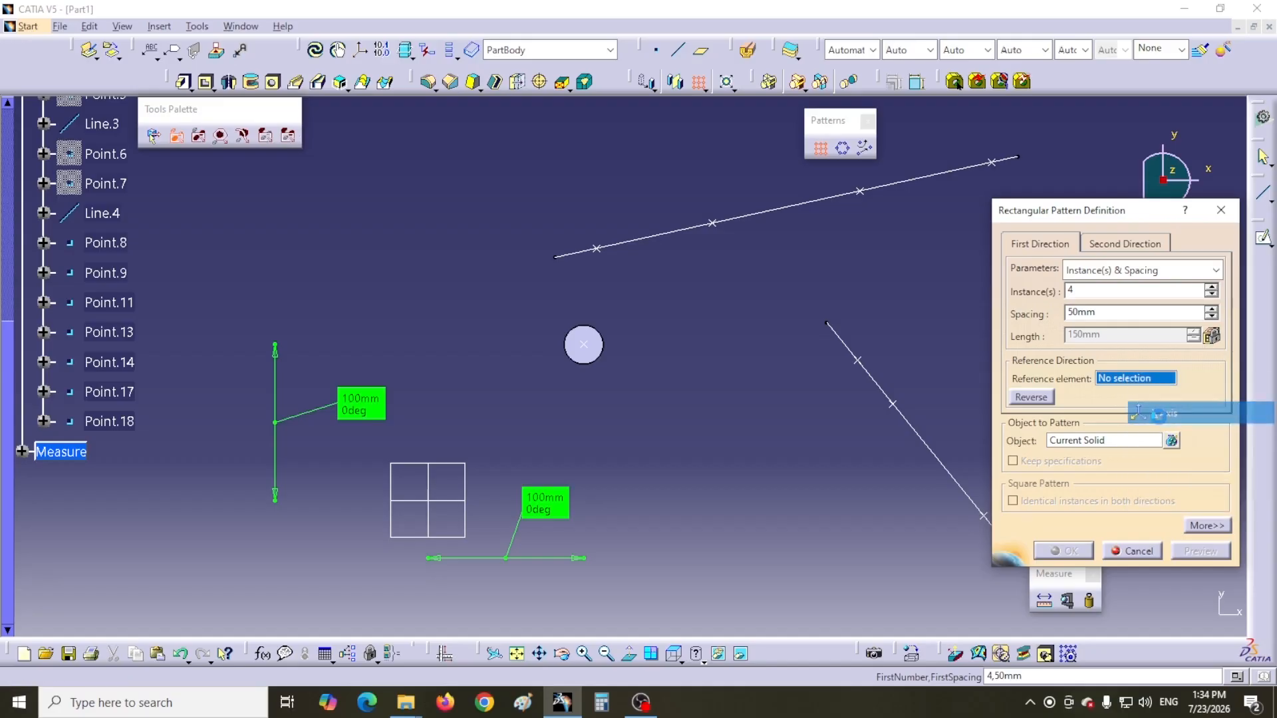
{"action": "left_click_drag", "start_coordinate": [1124, 220], "coordinate": [1128, 286]}
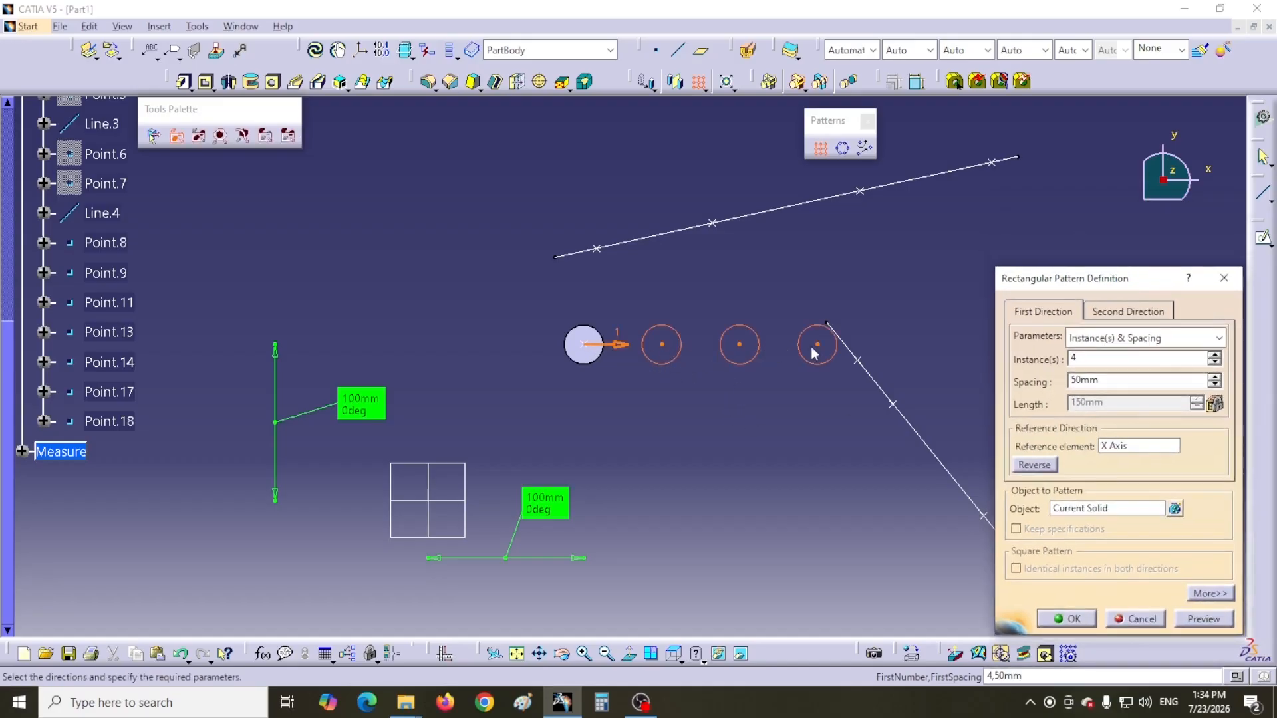
{"action": "left_click_drag", "start_coordinate": [1064, 278], "coordinate": [281, 252]}
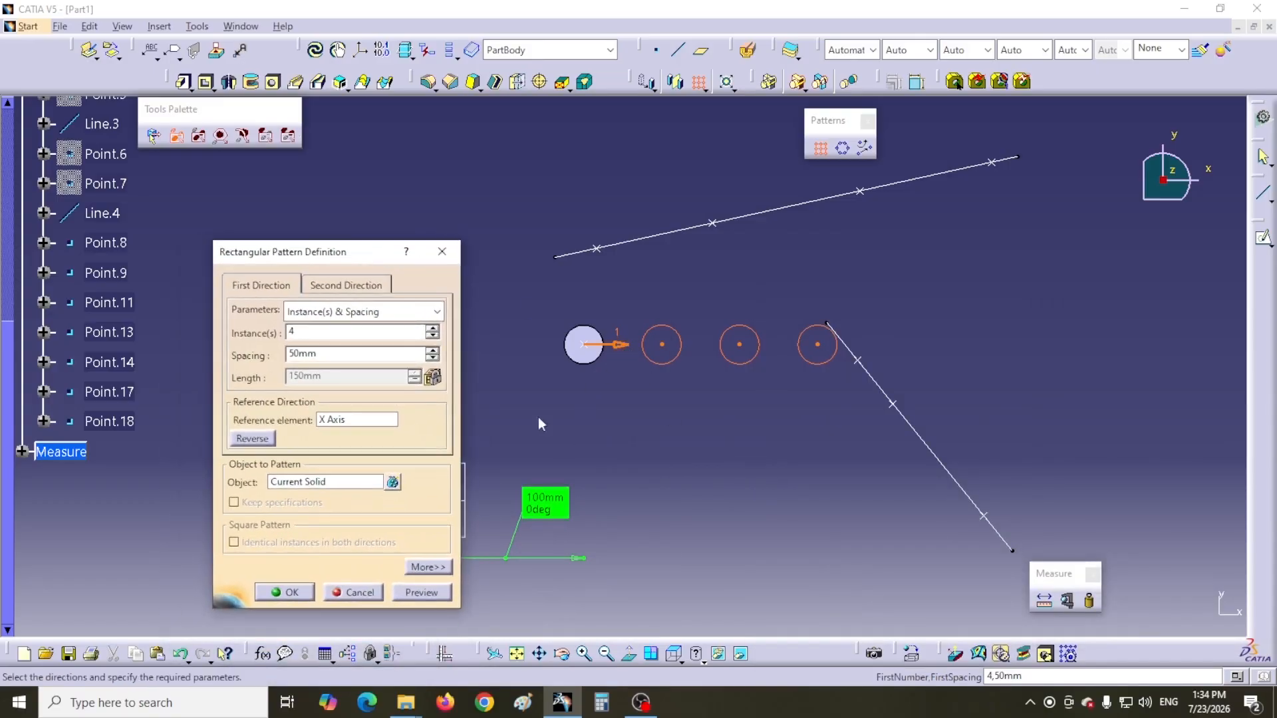
{"action": "left_click_drag", "start_coordinate": [370, 266], "coordinate": [413, 217]}
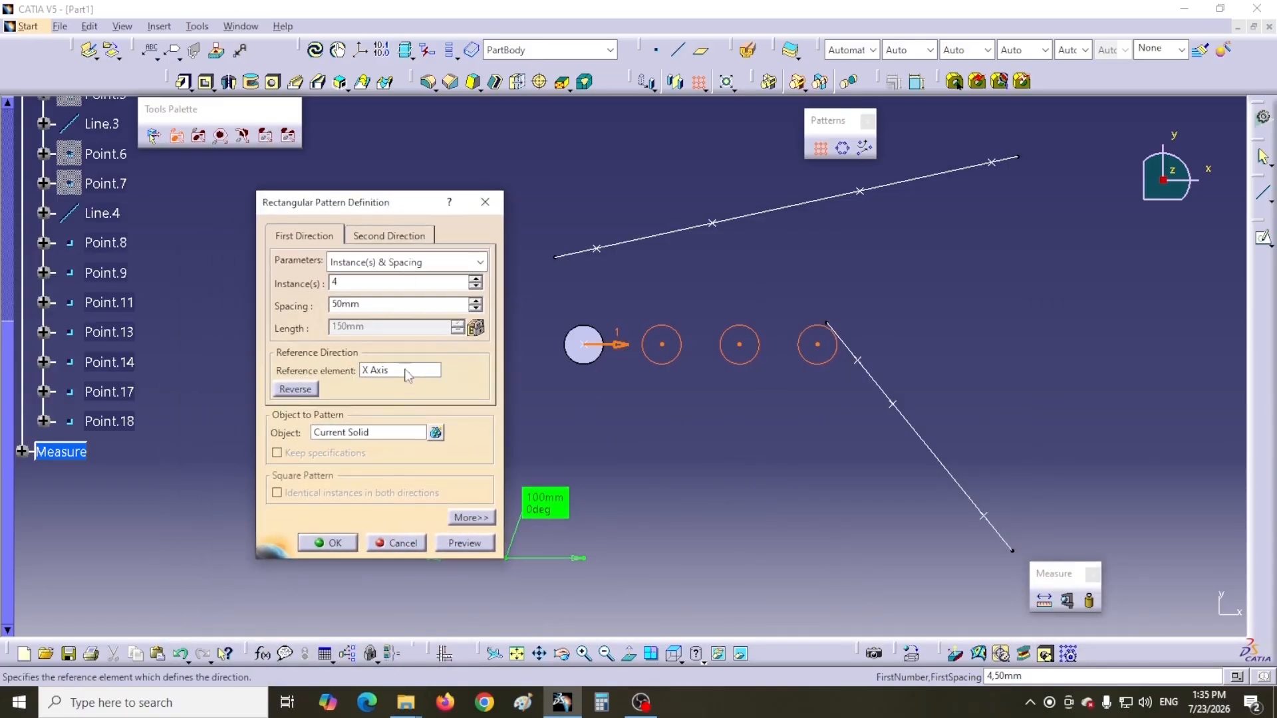
Change the rectangular pattern's reference direction to Line.3 and create the pattern
{"action": "left_click", "coordinate": [390, 373]}
{"action": "left_click", "coordinate": [677, 232]}
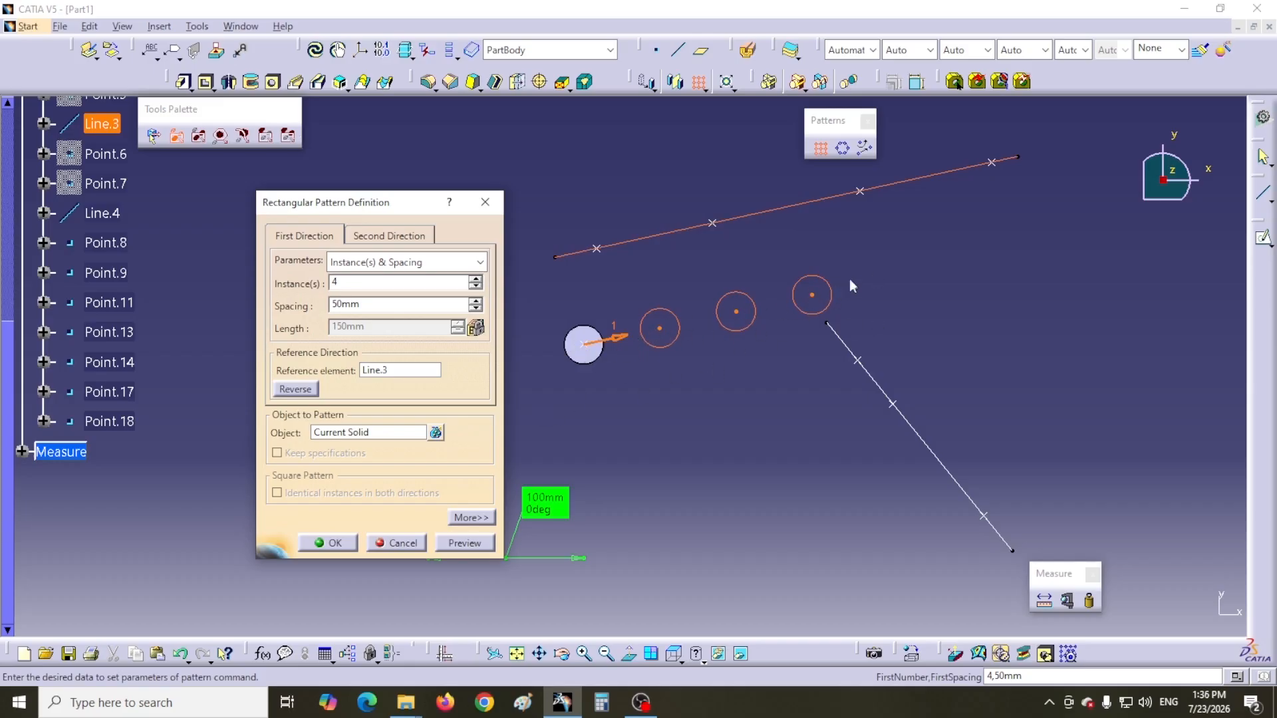
{"action": "left_click", "coordinate": [332, 543]}
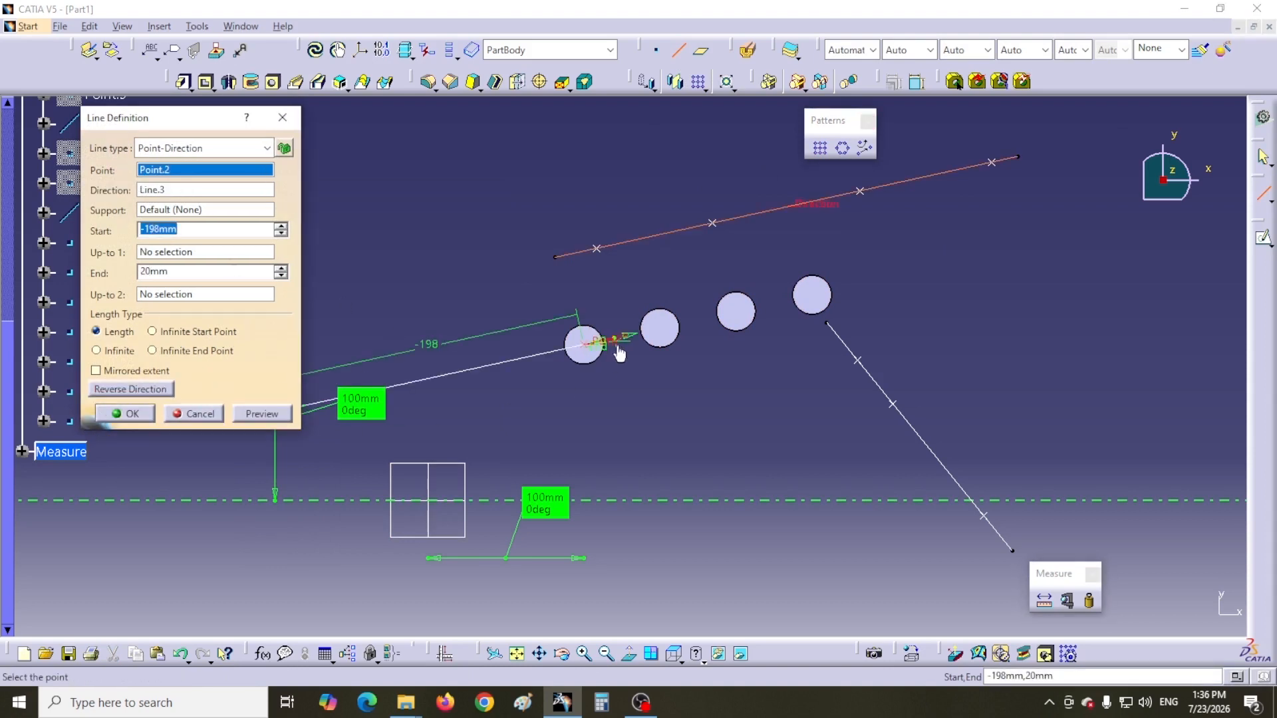
Create a point-direction line from Point.2 along Line.3, start -198 mm and end 330 mm, and undo both the line and the rectangular pattern
{"action": "left_click_drag", "start_coordinate": [627, 342], "coordinate": [1106, 259]}
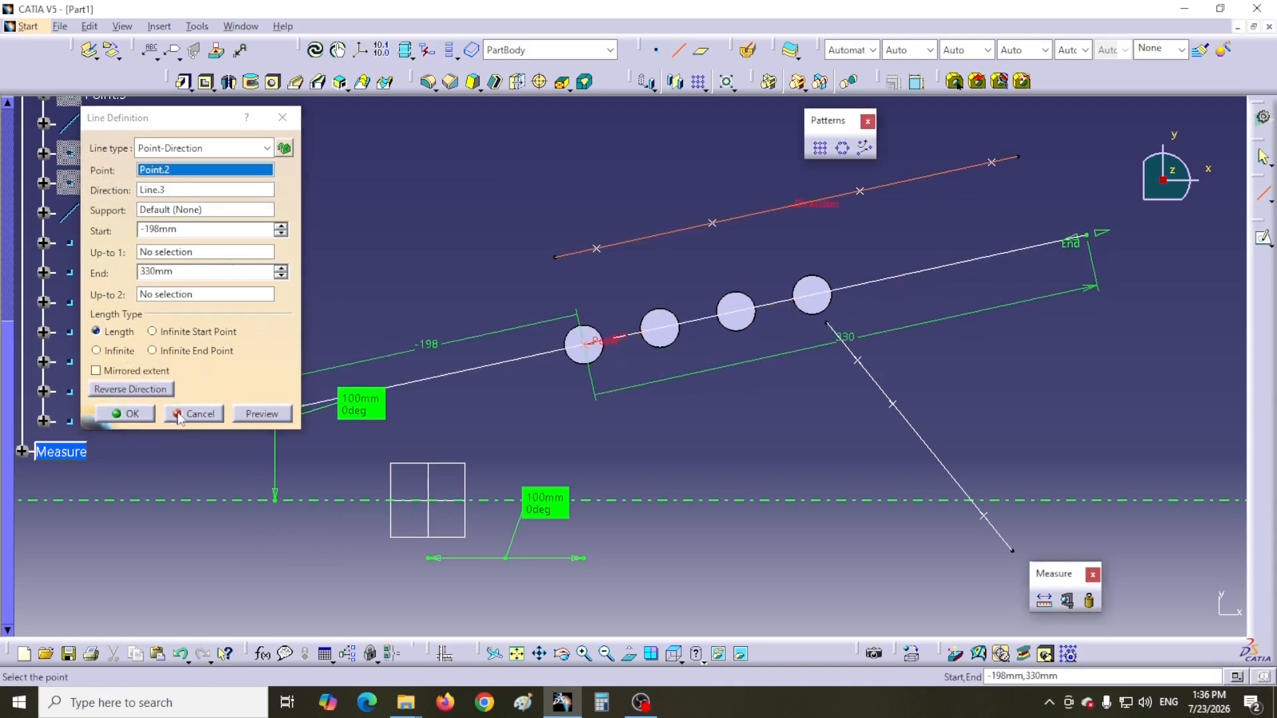
{"action": "left_click", "coordinate": [129, 413]}
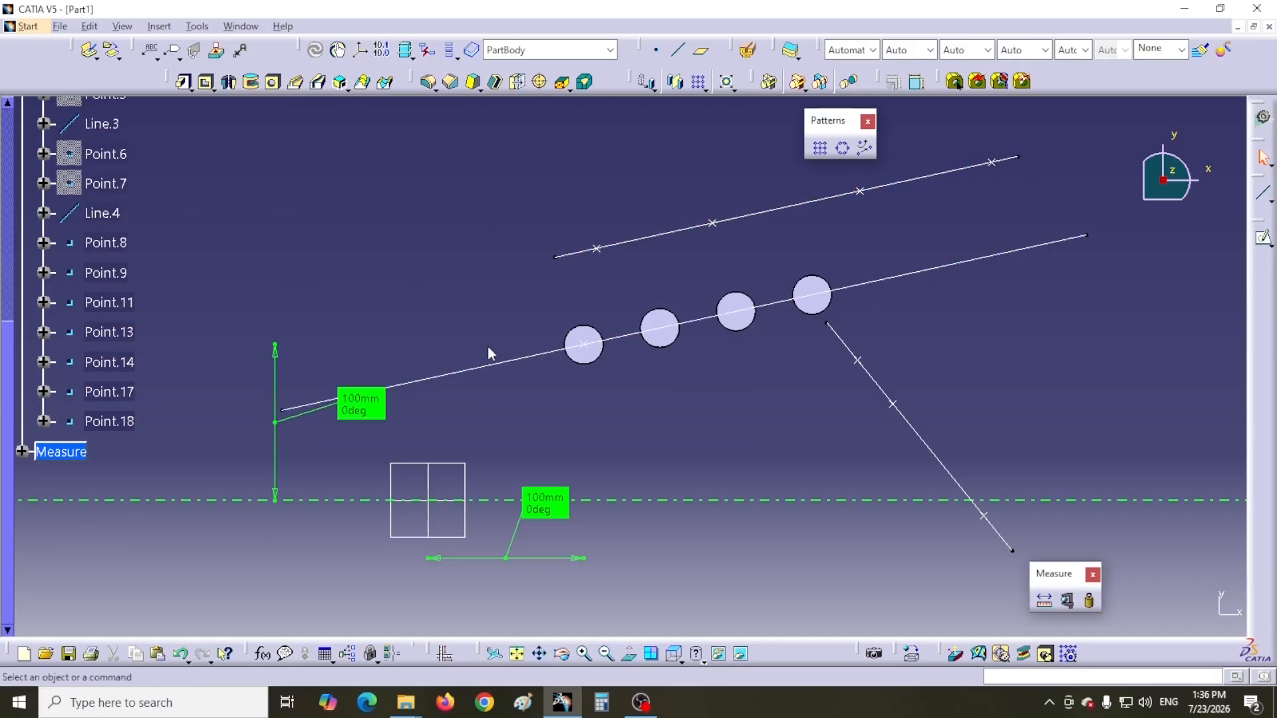
{"action": "key", "text": "ctrl+z"}
{"action": "key", "text": "ctrl+z"}
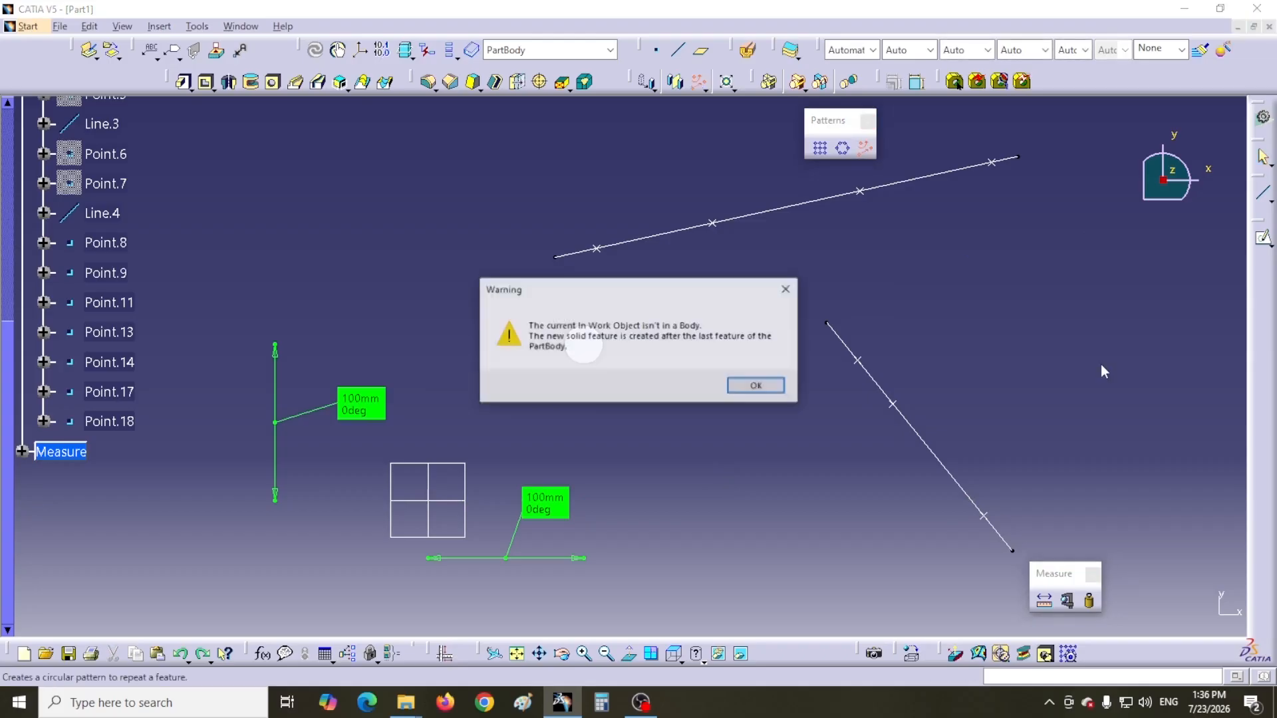
Create a user pattern of the disc at the first, second and fourth points on Line.3 and the uppermost point on the steep line
{"action": "left_click", "coordinate": [764, 385]}
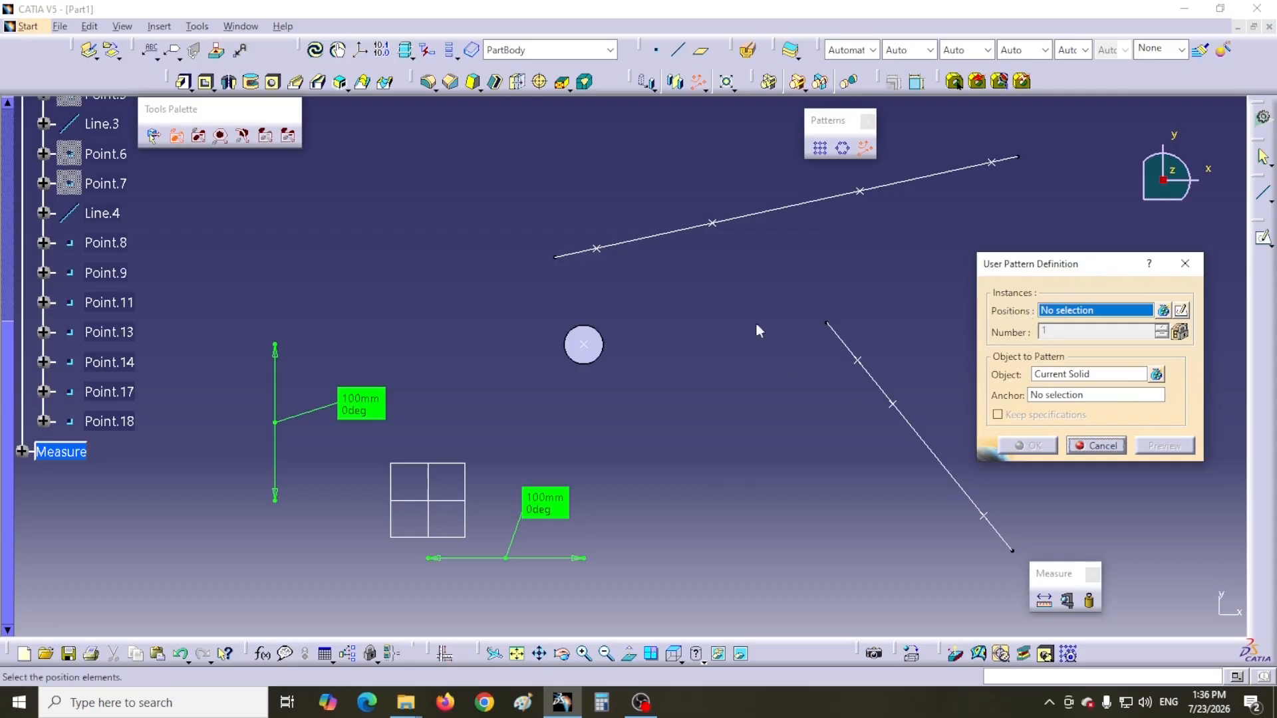
{"action": "left_click", "coordinate": [598, 251]}
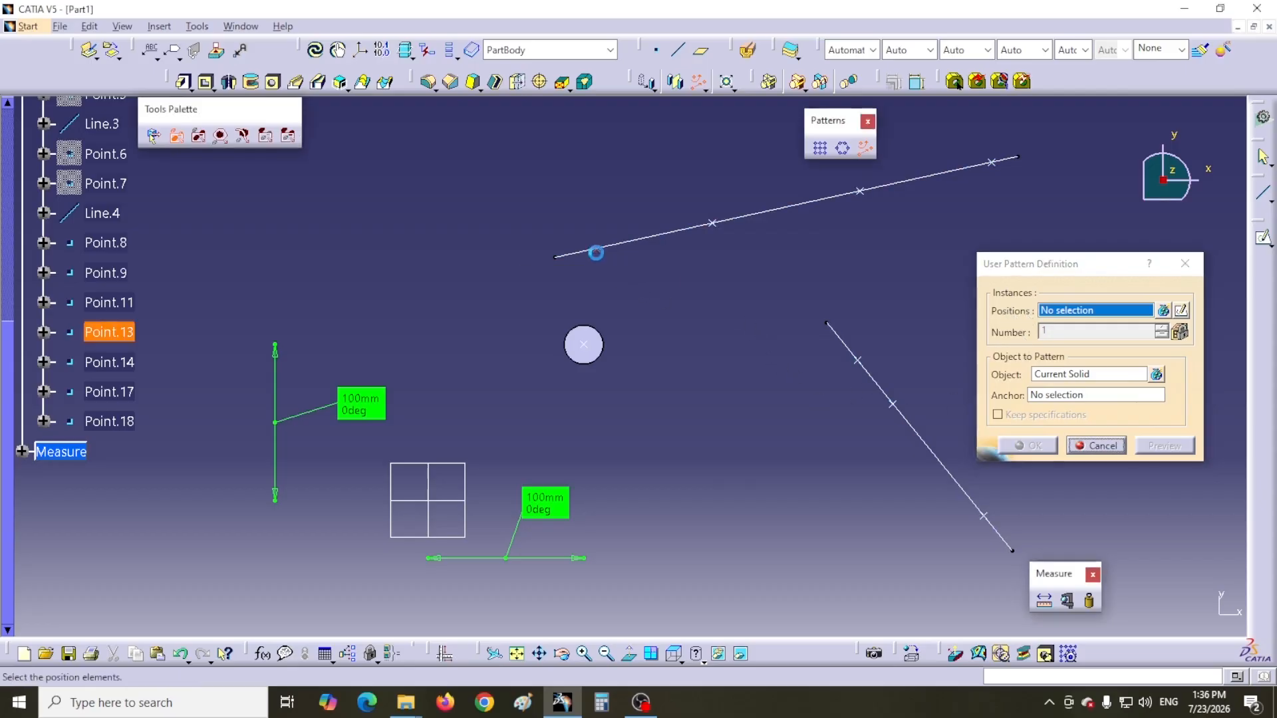
{"action": "left_click", "coordinate": [713, 224]}
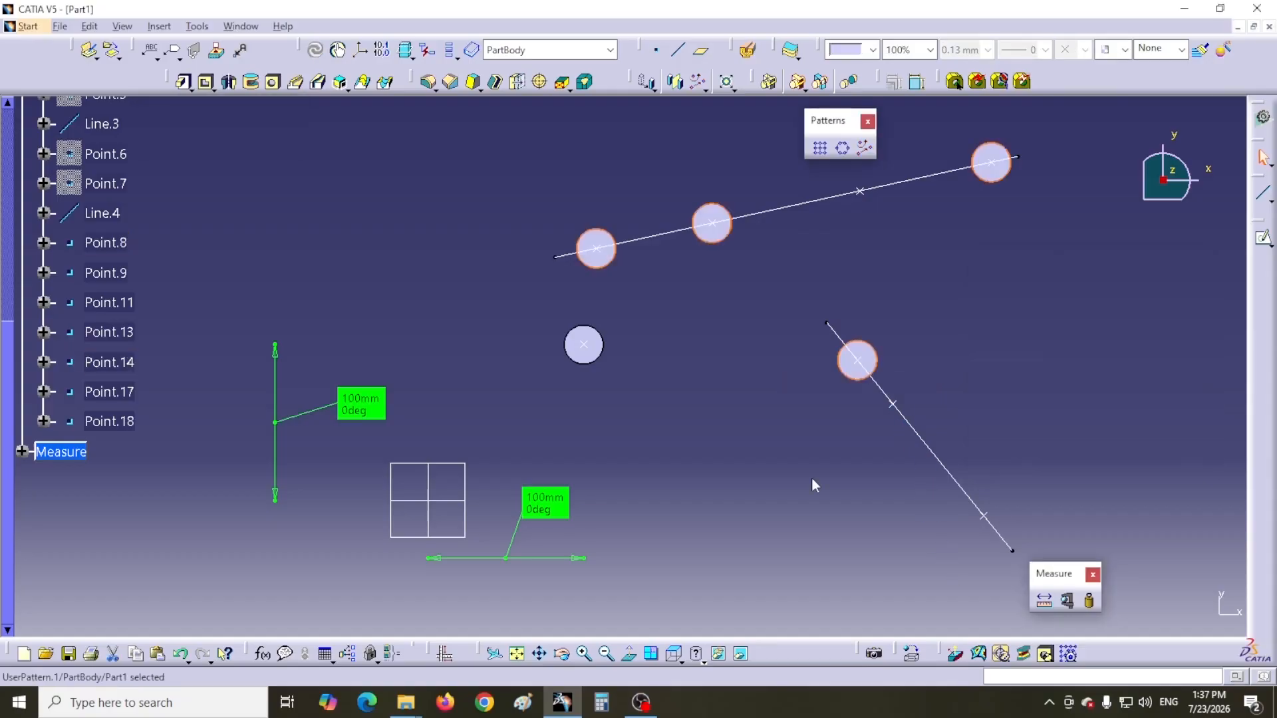
Dock the floating Measure toolbar, close the Patterns toolbar and clear the selection of the user pattern
{"action": "left_click_drag", "start_coordinate": [1058, 569], "coordinate": [795, 655]}
{"action": "left_click", "coordinate": [866, 123]}
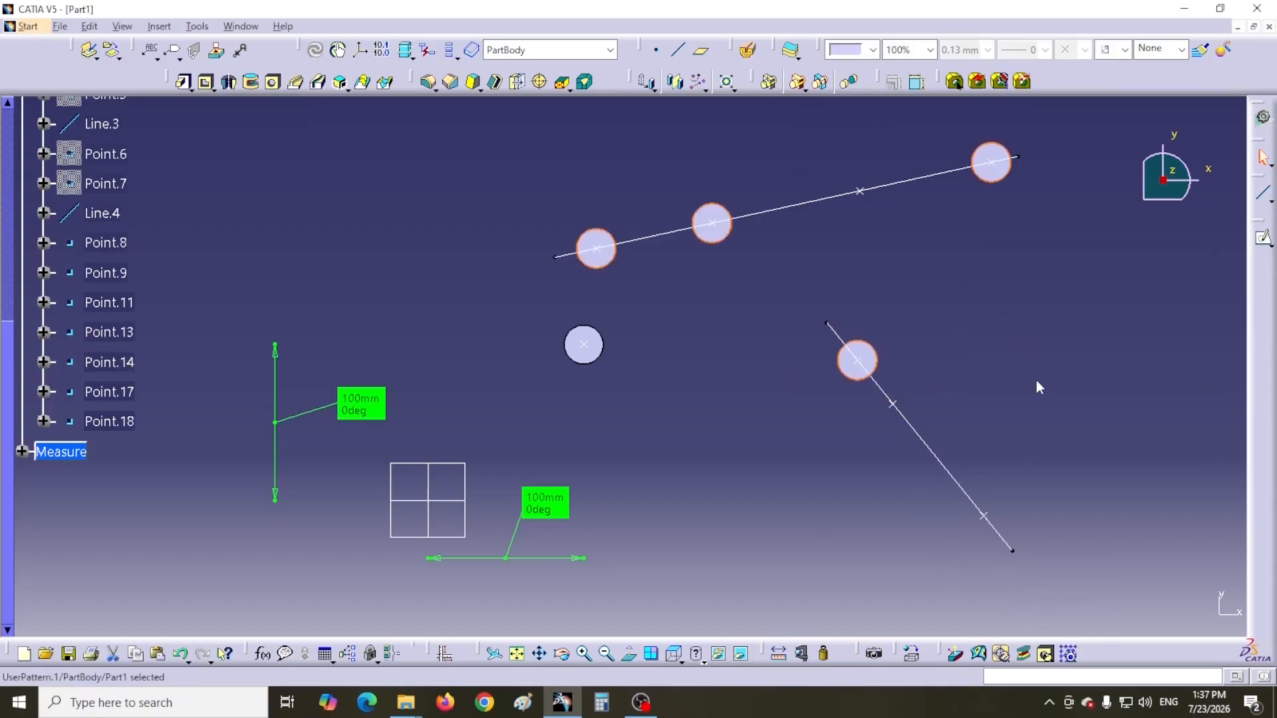
{"action": "left_click", "coordinate": [1037, 383]}
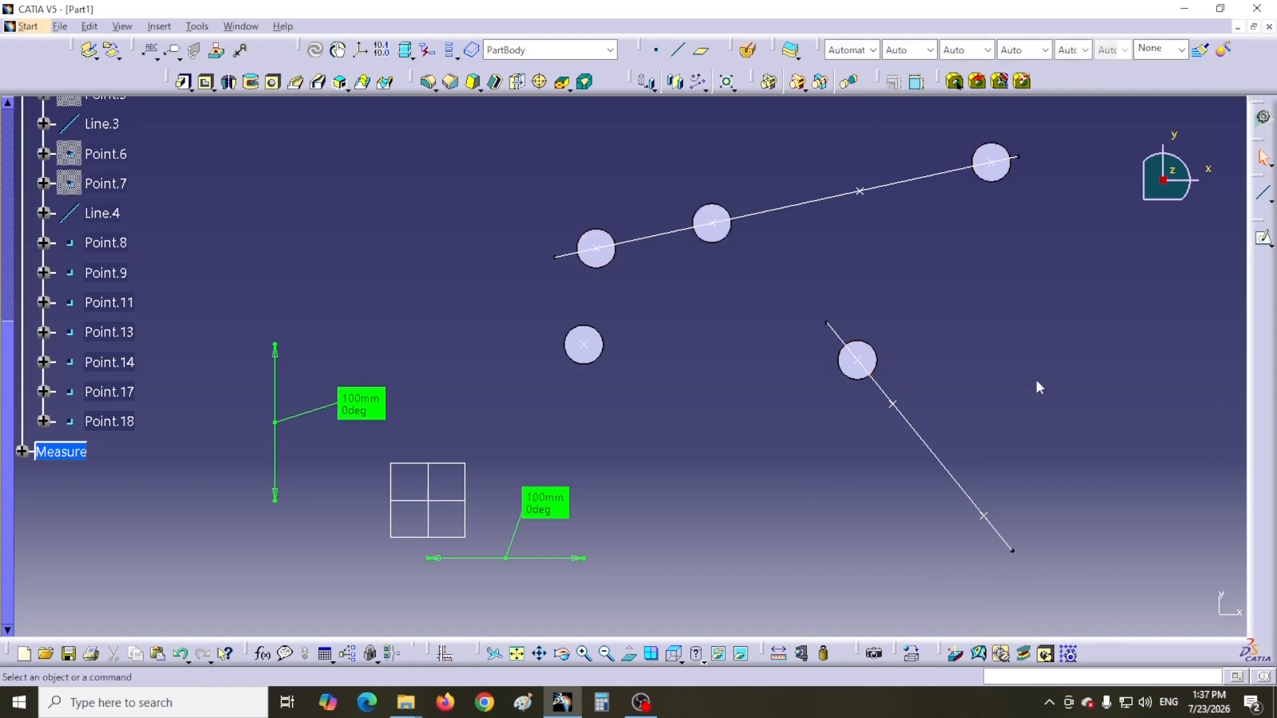